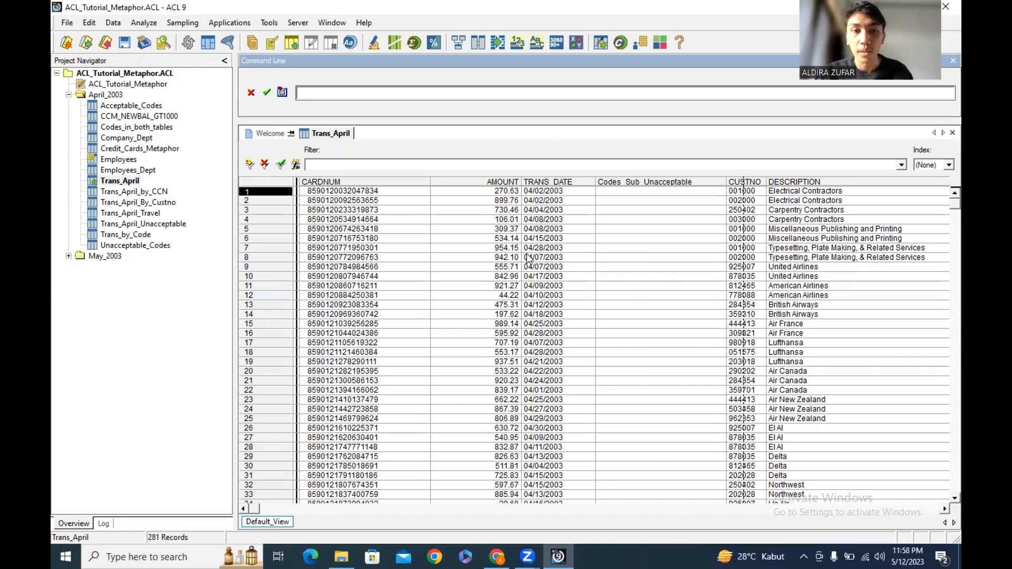
Step: Look over the Acceptable_Codes and Trans_April tables, and check the field categories and lengths in Trans_April's table layout
left_click(603, 269)
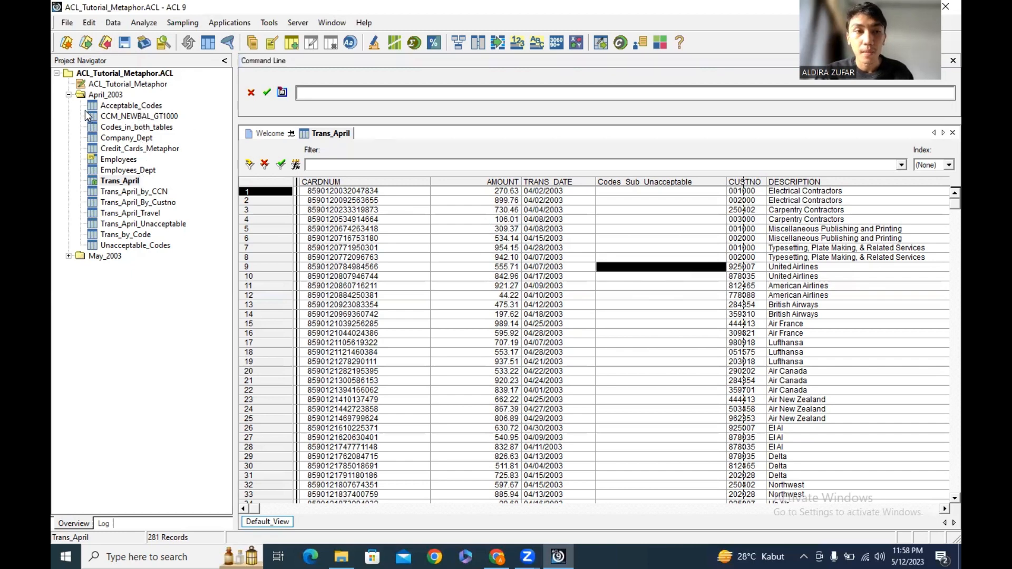
double_click(116, 106)
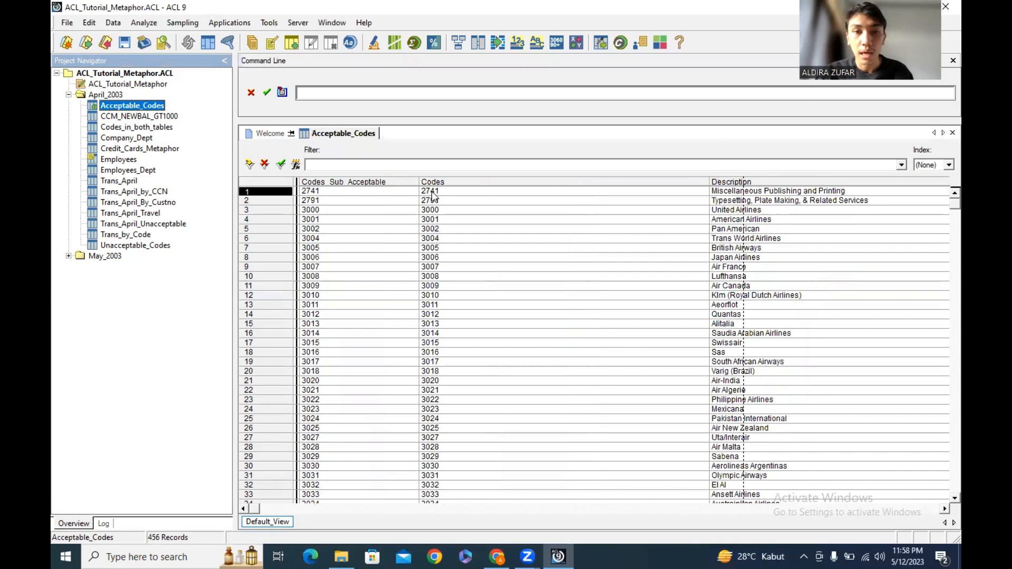
double_click(120, 181)
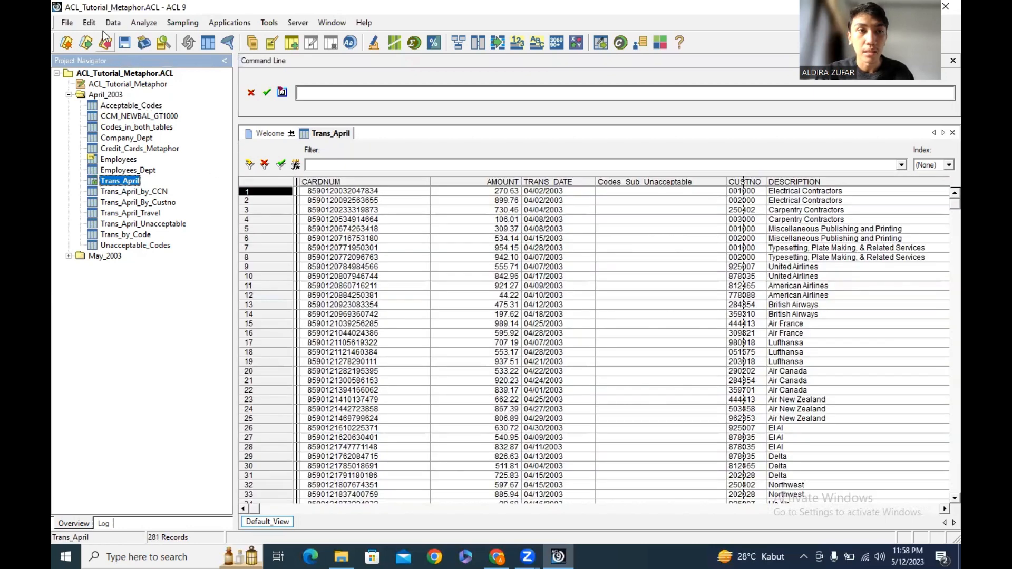
left_click(89, 22)
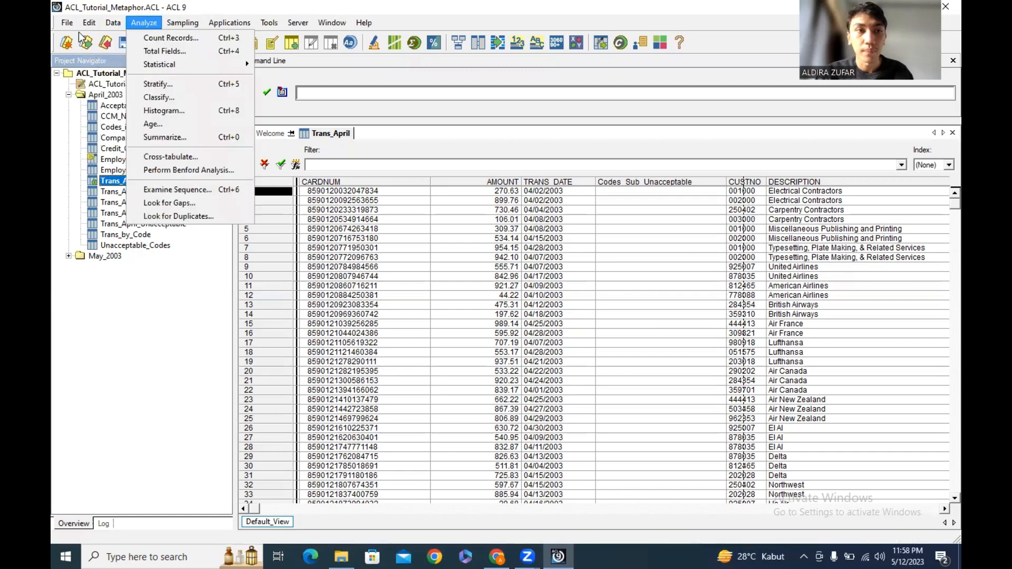
left_click(104, 119)
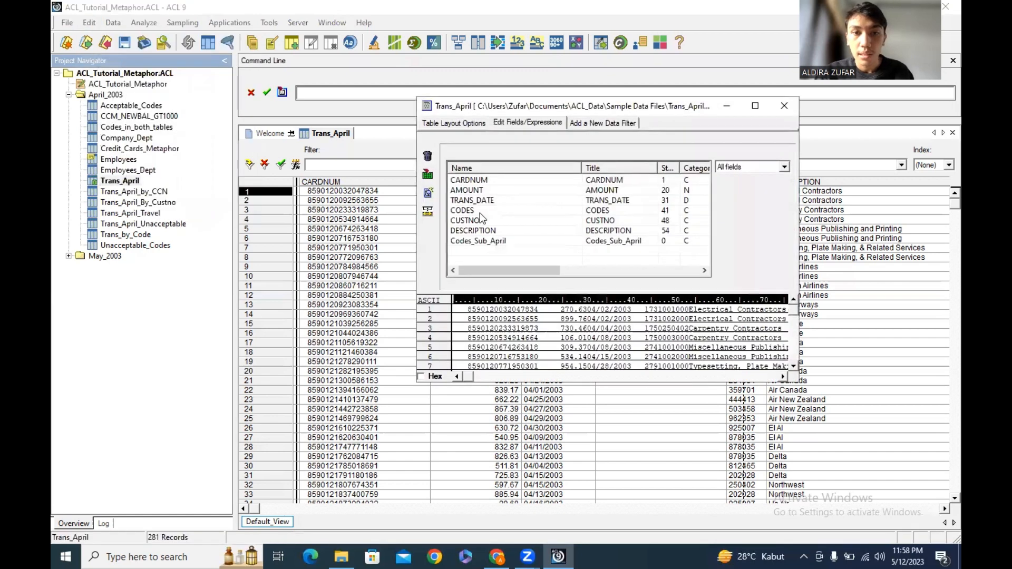
left_click_drag(510, 270, 534, 270)
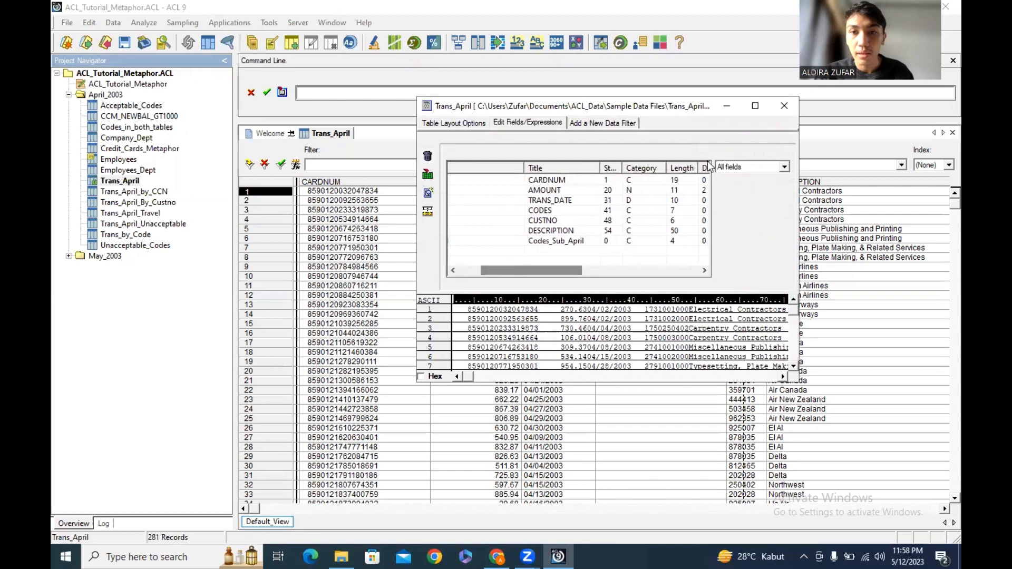
left_click(784, 106)
Step: Review the field list in Acceptable_Codes' table layout and the expression that defines its Codes_Sub_Acceptable field
double_click(131, 106)
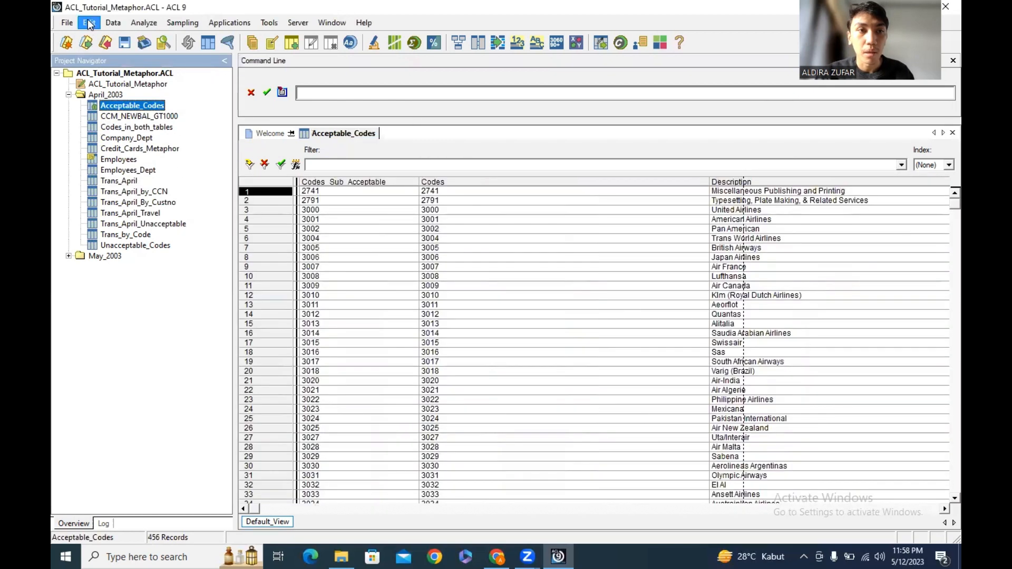
left_click(89, 22)
left_click(105, 123)
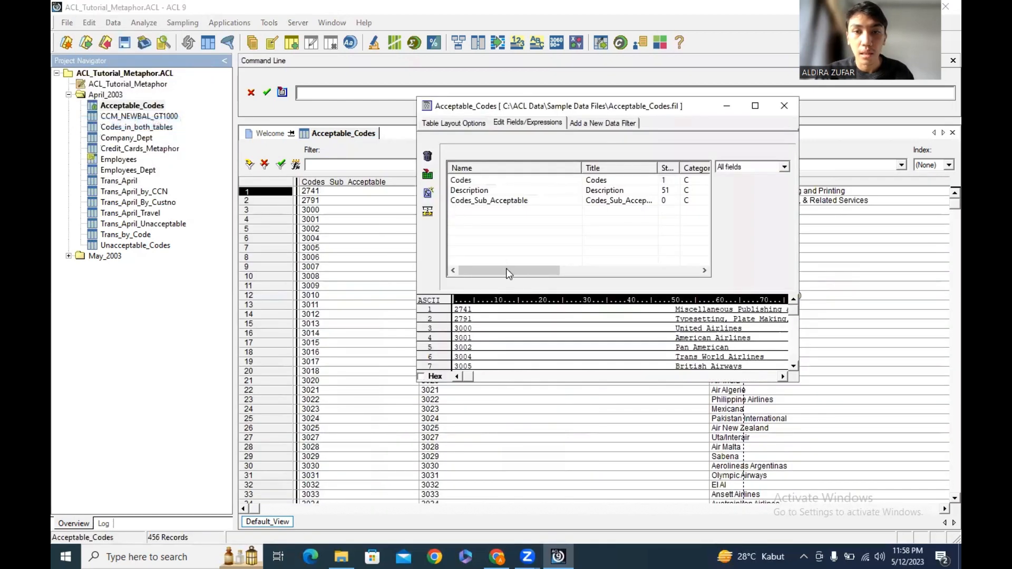
mouse_move(506, 267)
left_mouse_down()
mouse_move(535, 272)
mouse_move(499, 268)
left_mouse_up()
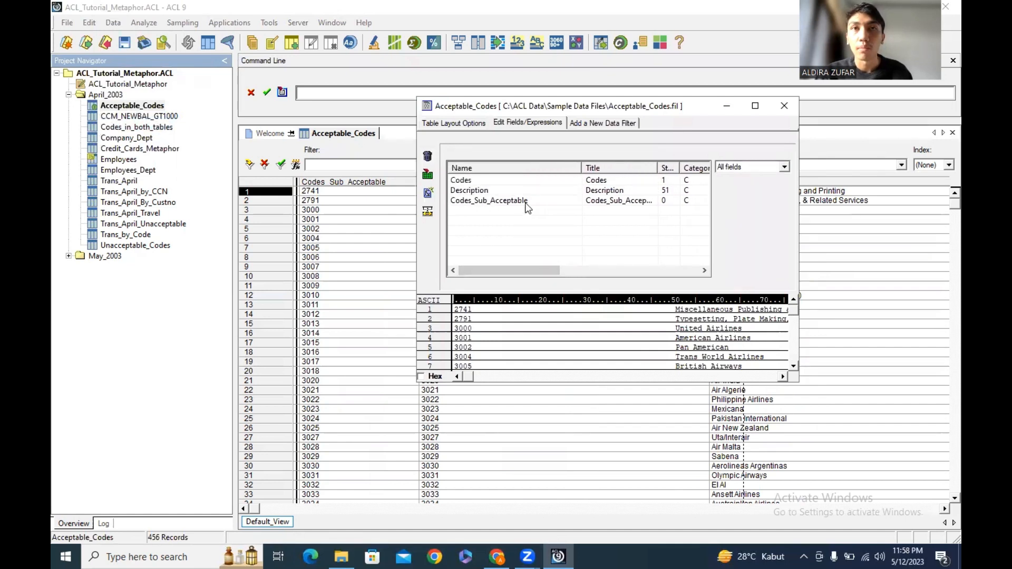
mouse_move(534, 264)
left_mouse_down()
mouse_move(555, 271)
mouse_move(526, 267)
mouse_move(577, 274)
mouse_move(519, 274)
left_mouse_up()
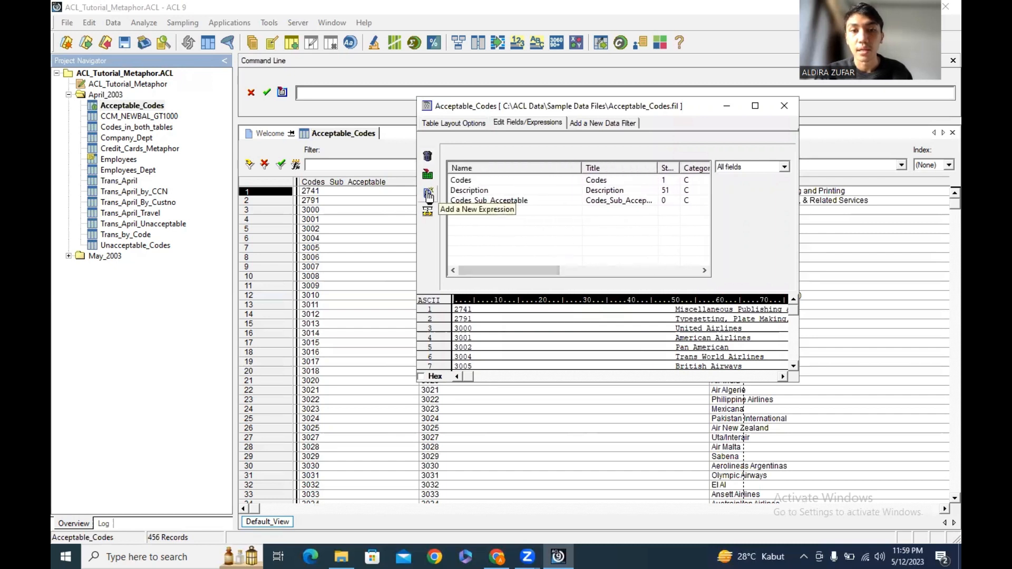
double_click(482, 203)
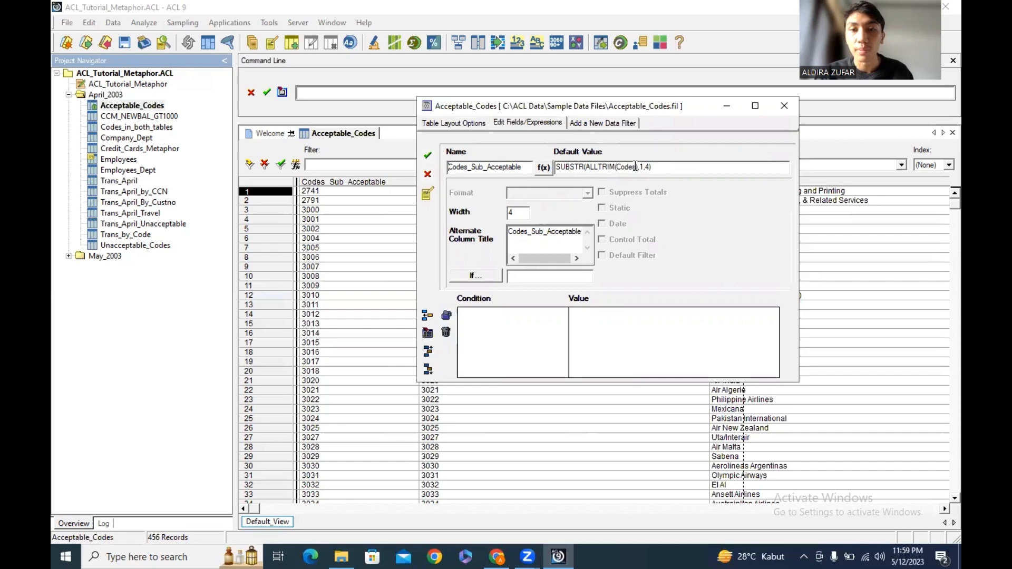
left_click(428, 152)
left_click(784, 106)
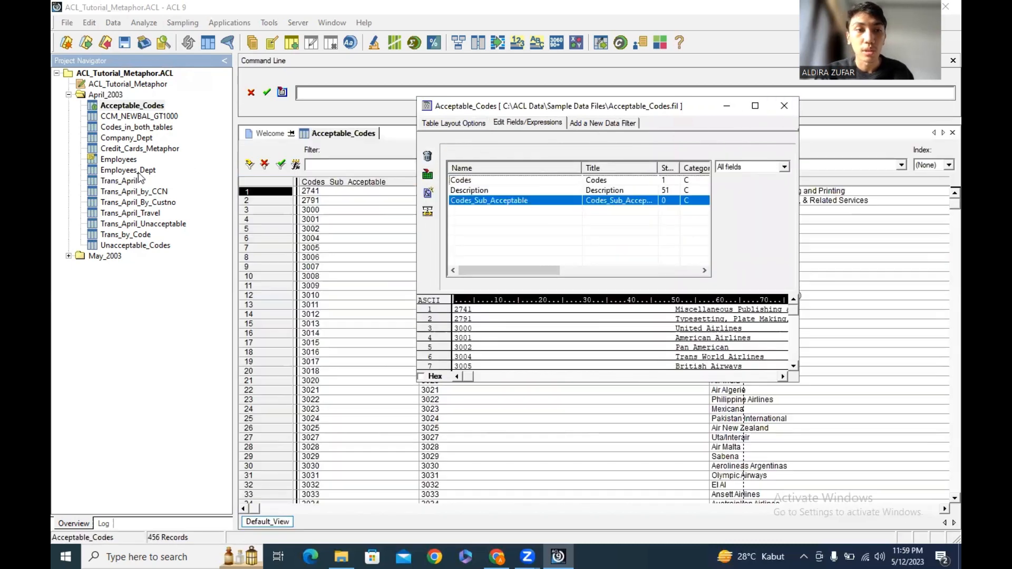
Step: Review the expression behind the Codes_Sub_April field in Trans_April's table layout, accepting the field as it stands
double_click(130, 183)
left_click(89, 23)
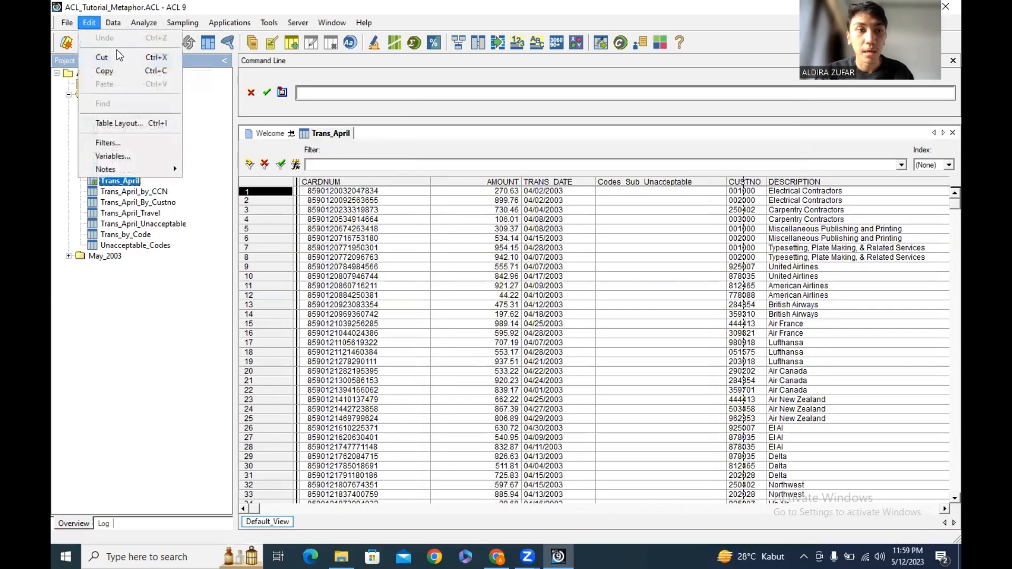
left_click(138, 119)
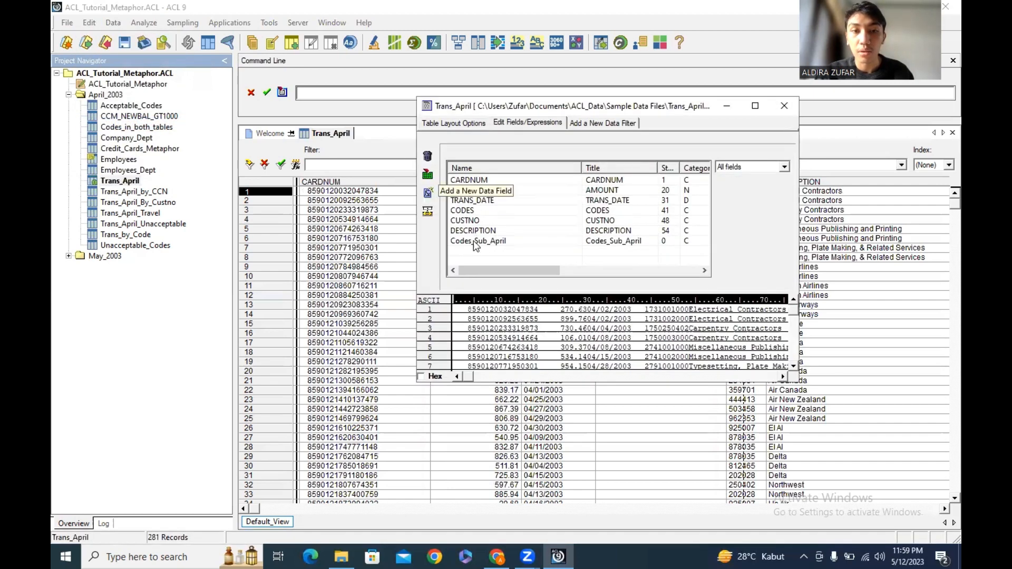
double_click(502, 240)
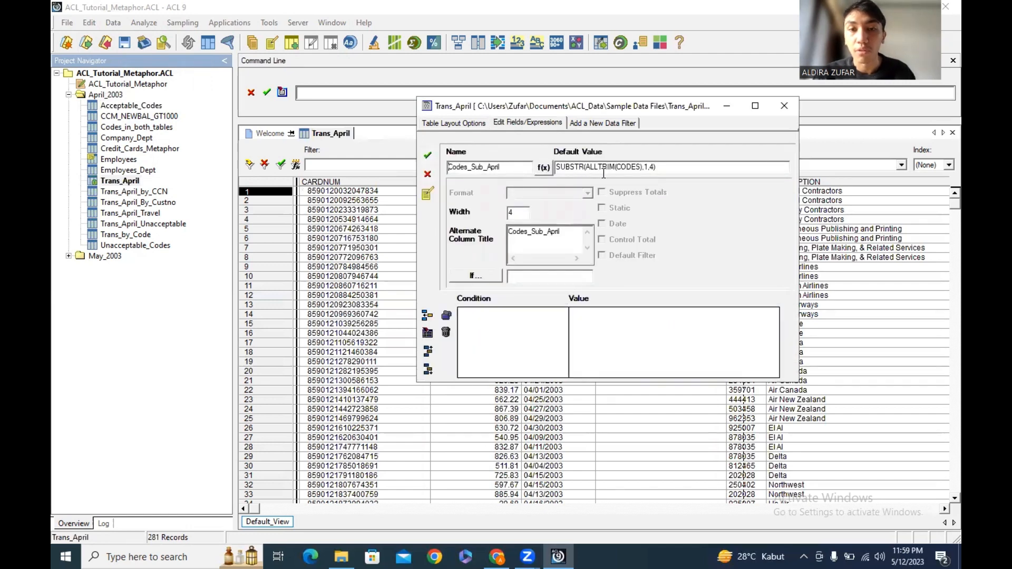
left_click(783, 105)
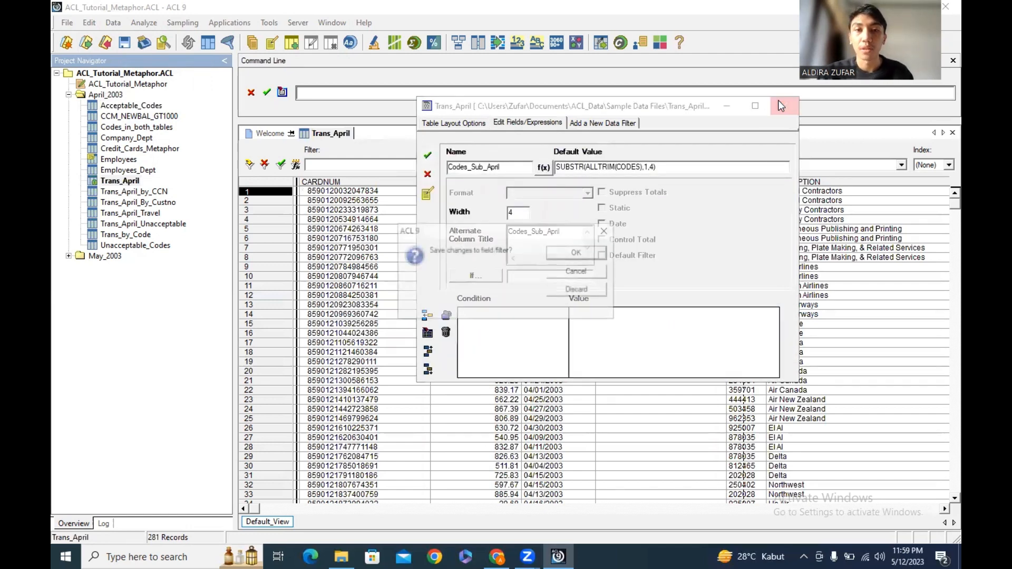
left_click(590, 252)
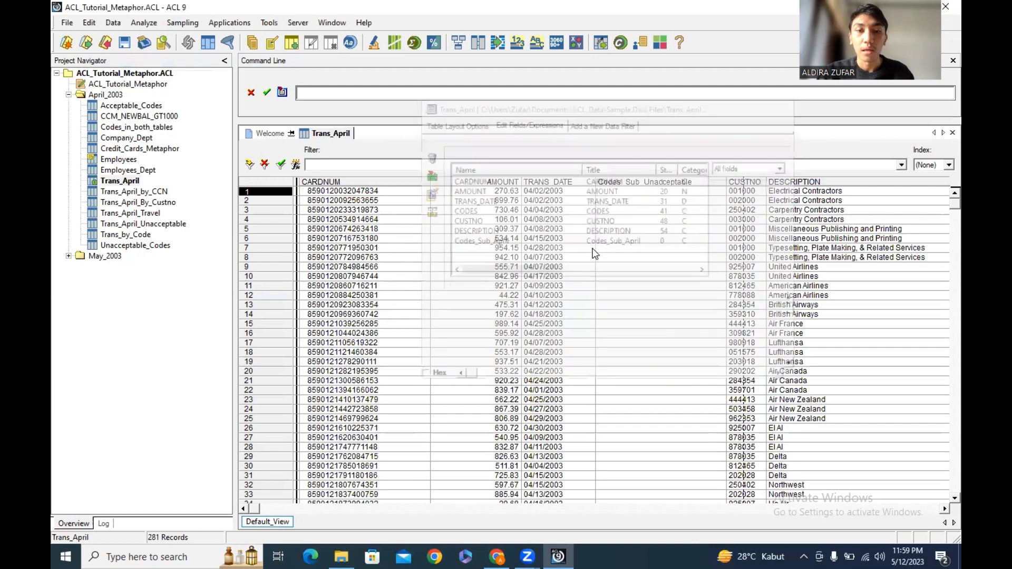
Step: Check the field definitions in the Employees table's layout, including CardNum
double_click(132, 160)
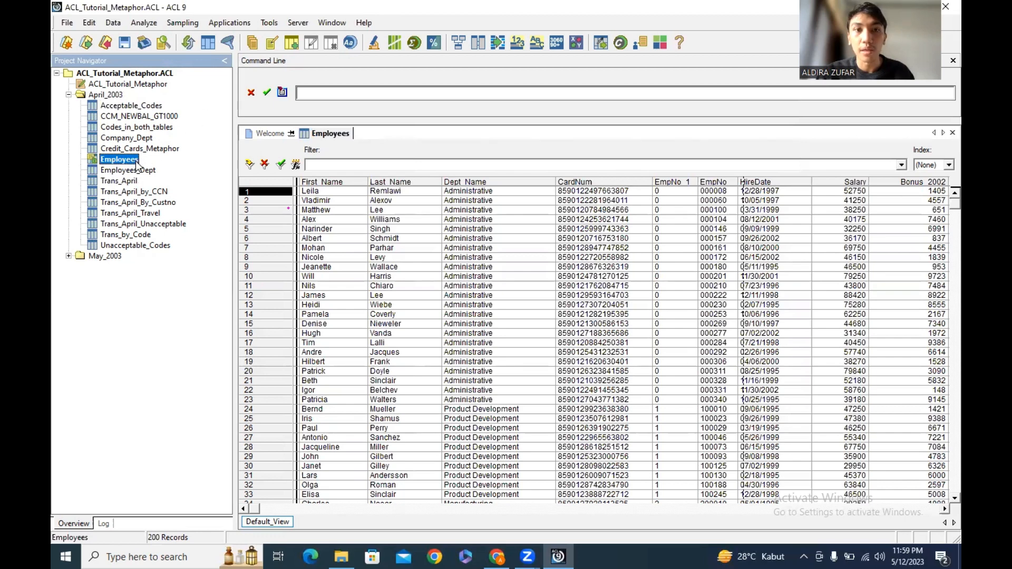
left_click(90, 27)
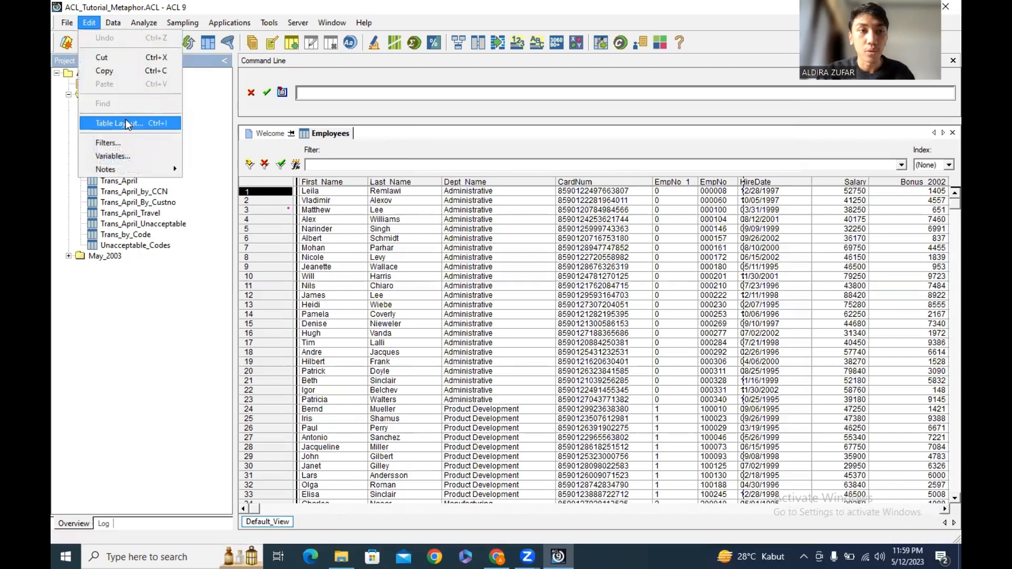
left_click(122, 123)
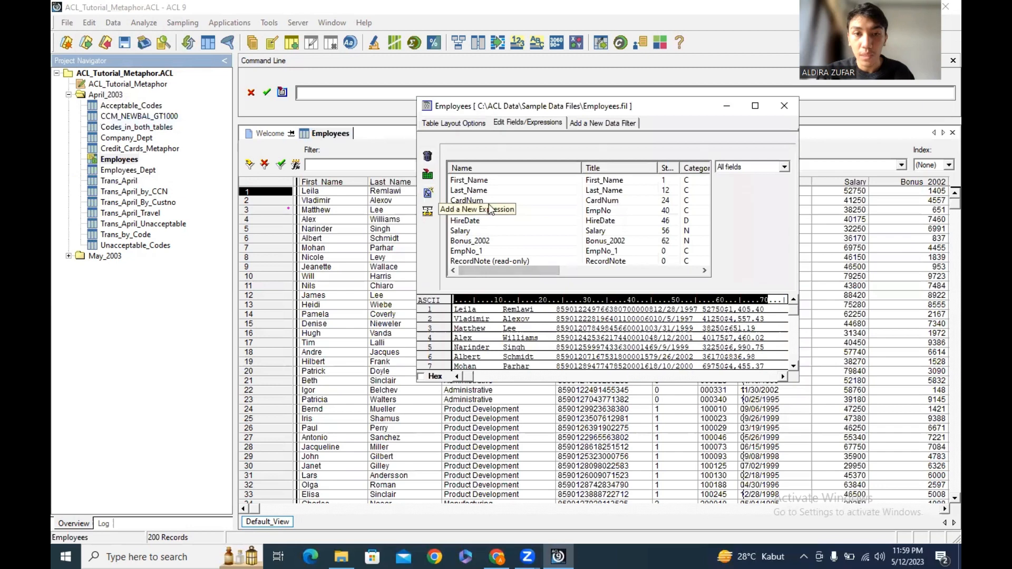
left_click_drag(543, 272, 569, 271)
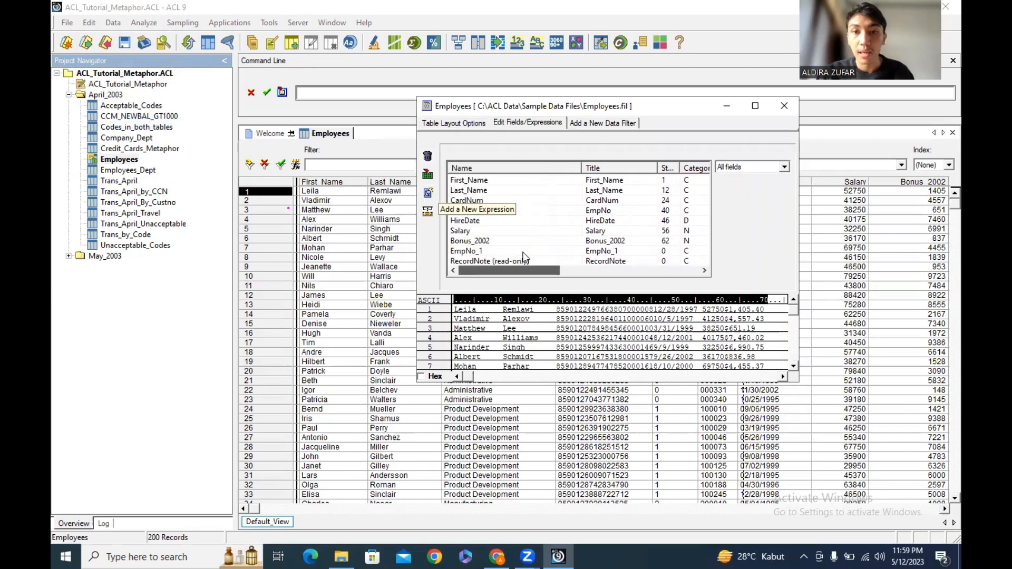
left_click(784, 105)
Step: Begin a new expression field named CARDNUMTrim in the table layout of Trans_April
double_click(118, 181)
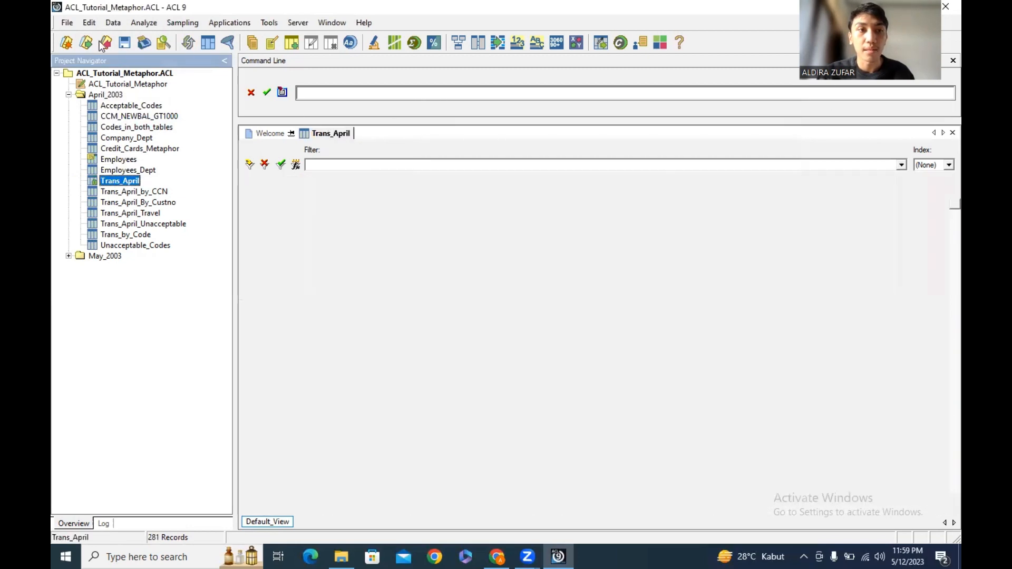
left_click(90, 23)
left_click(174, 123)
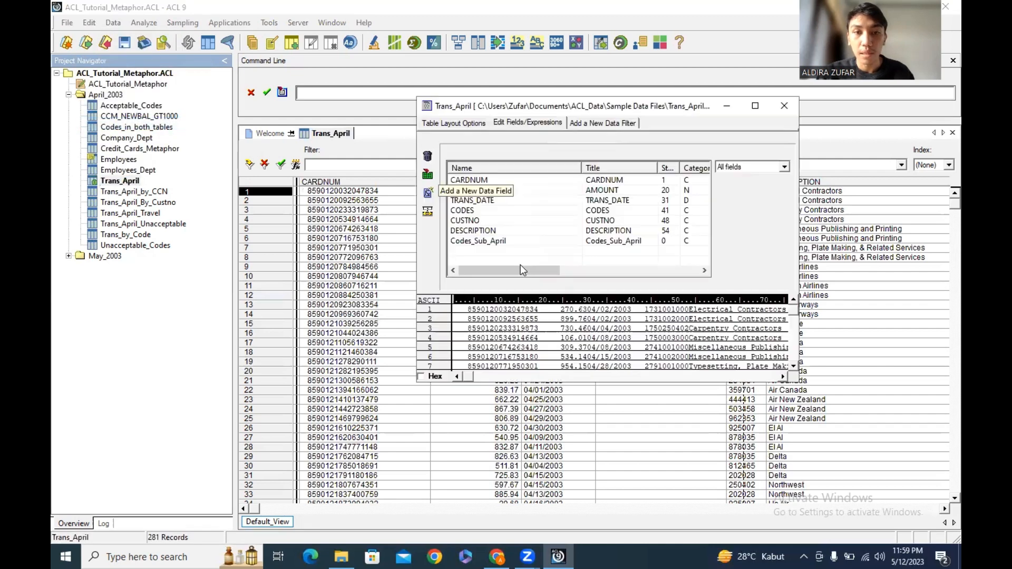
mouse_move(521, 267)
left_mouse_down()
mouse_move(562, 267)
mouse_move(512, 277)
left_mouse_up()
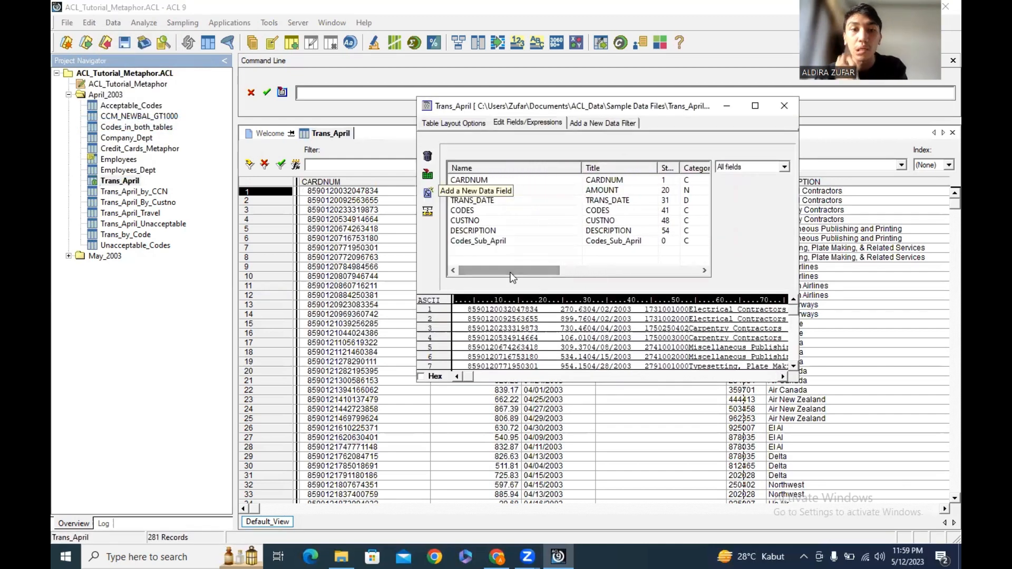
left_click(427, 196)
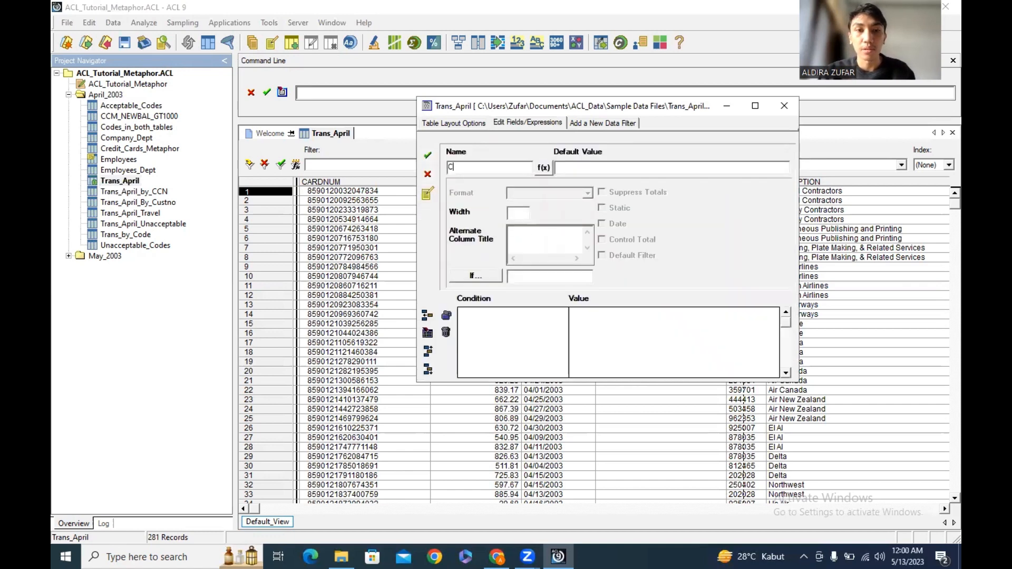
type("CARDNUMTrim")
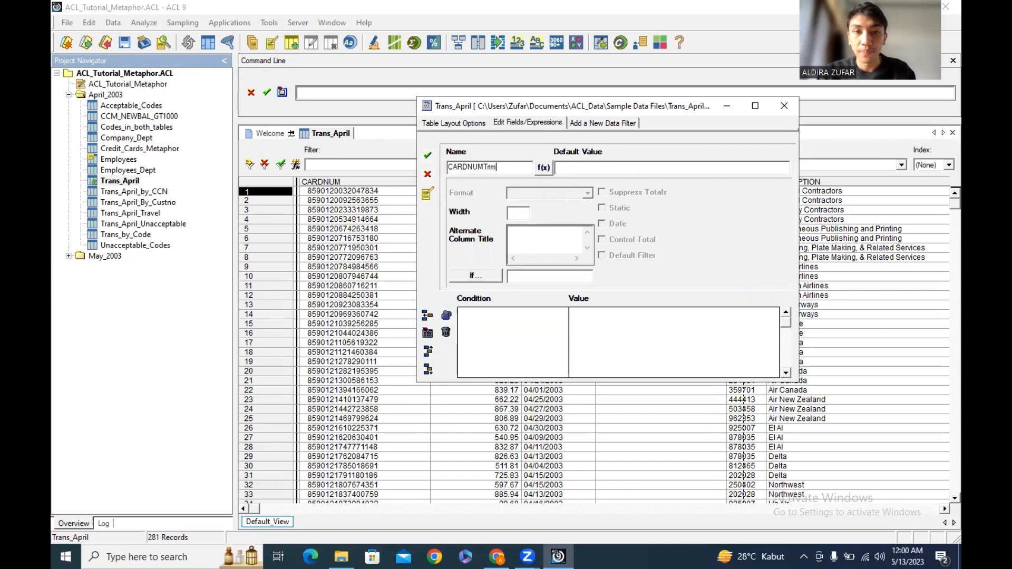
Step: Define CARDNUMTrim's default value as SUBSTR(ALLTRIM(CARDNUM),1,16), verify the expression, and save the field to the Trans_April layout
left_click(543, 168)
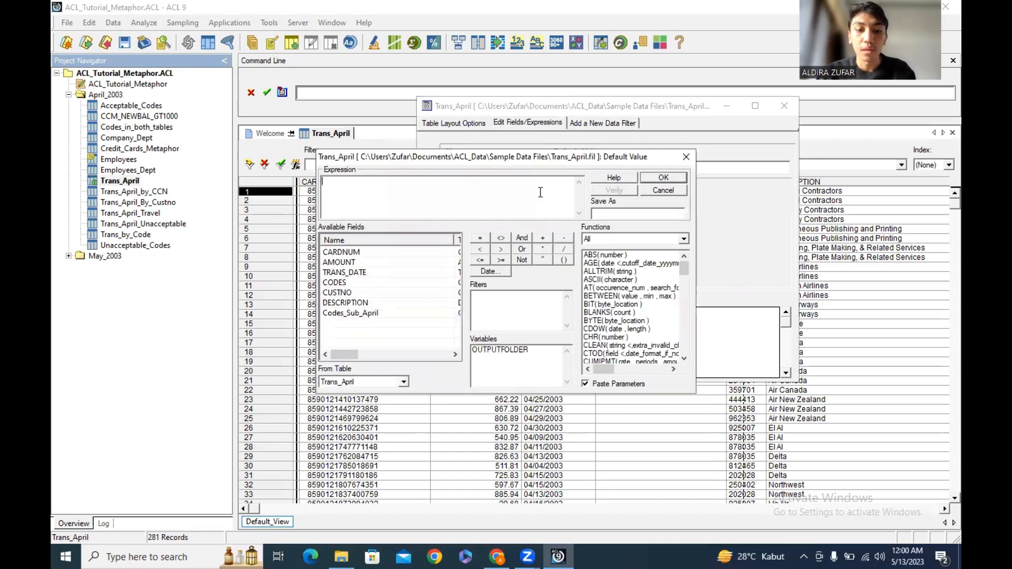
type("SUBSTR(AL")
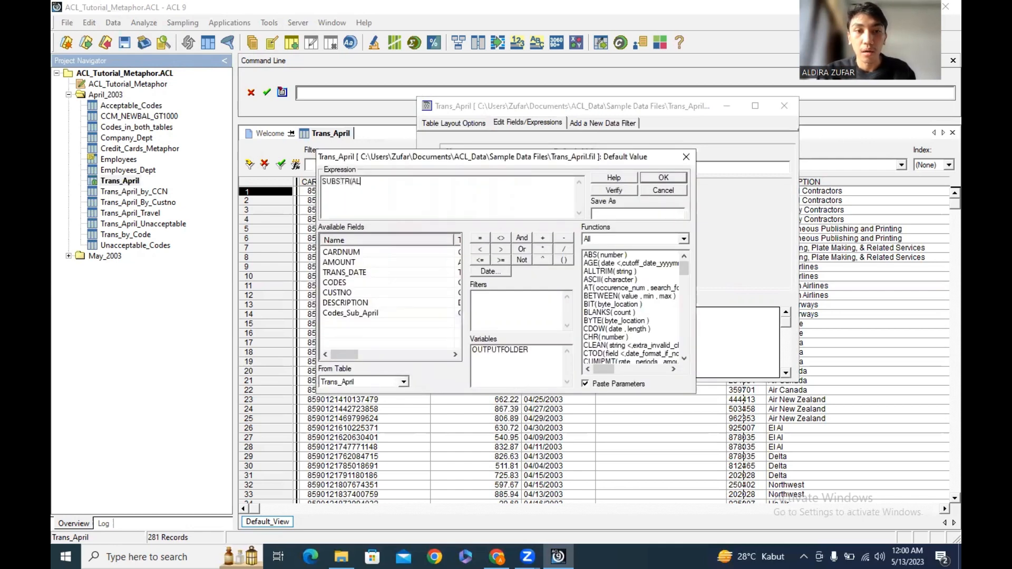
type("LTRIM(")
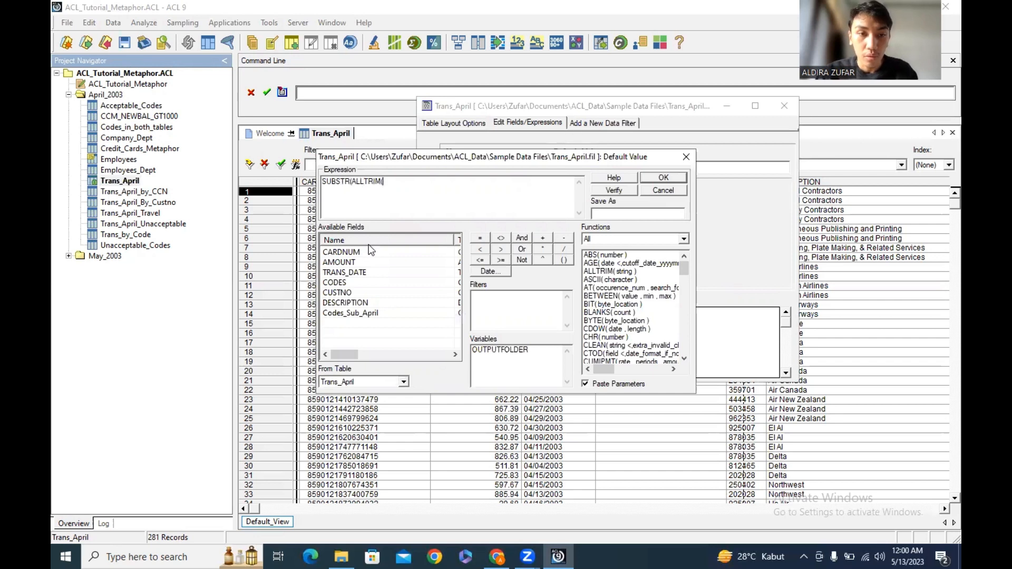
double_click(369, 251)
type(")")
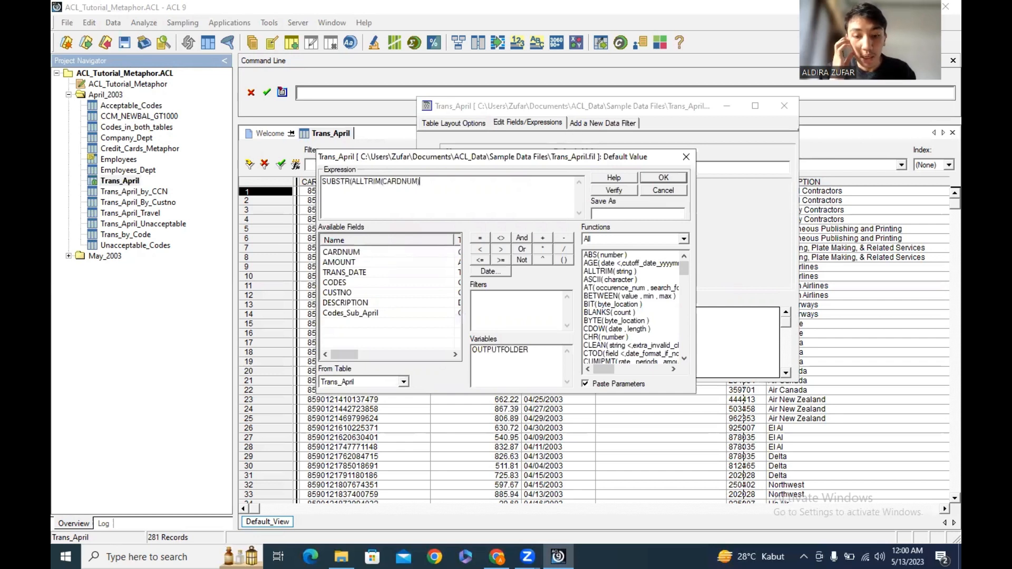
type(",1,16")
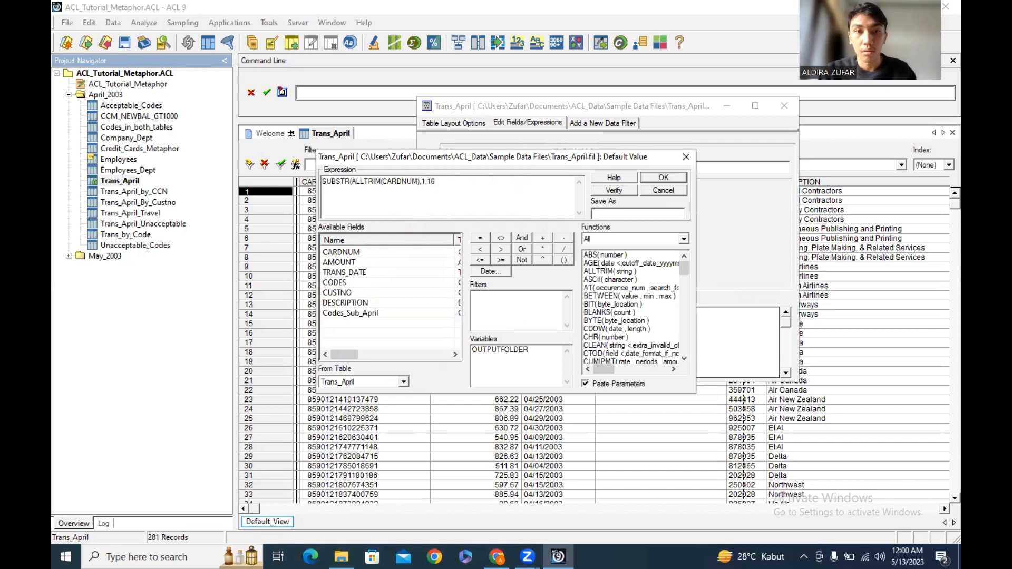
type(")")
left_click(614, 190)
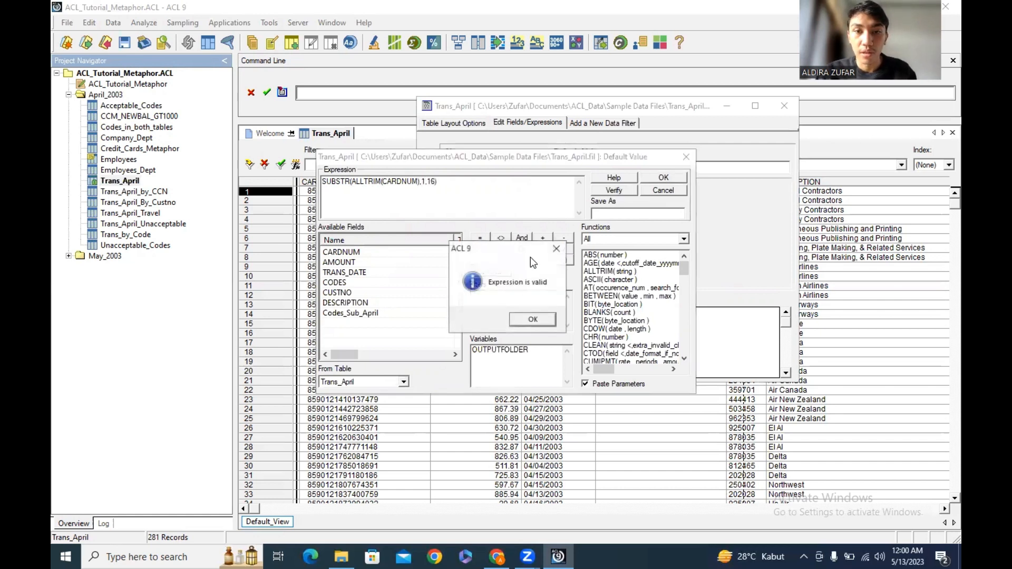
left_click(535, 318)
left_click(654, 178)
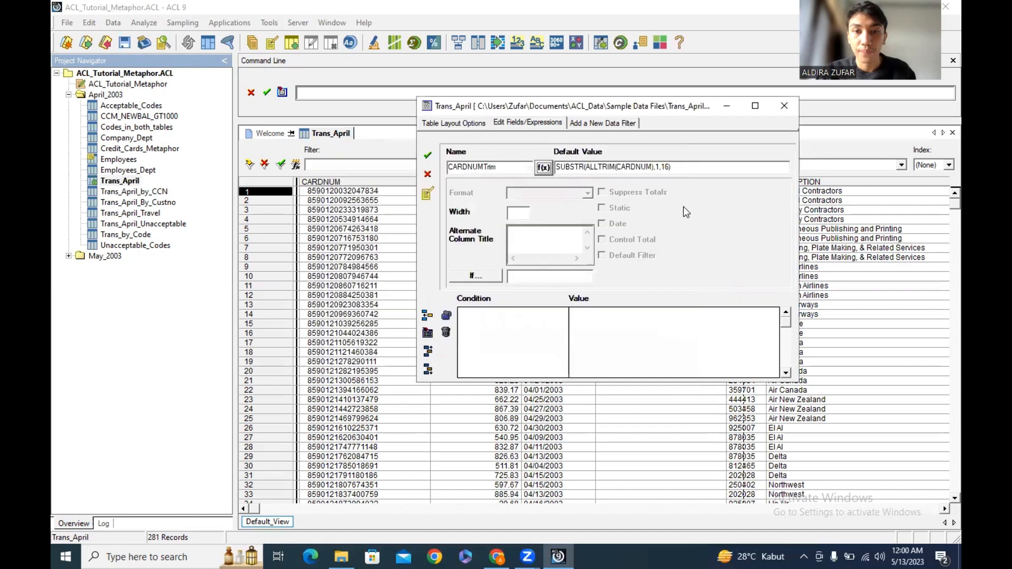
left_click(429, 158)
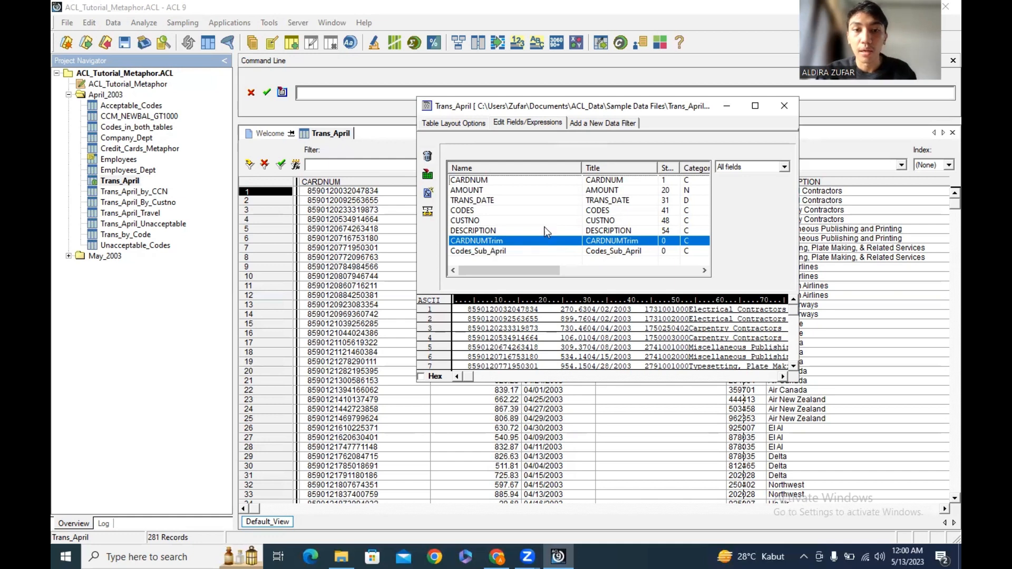
left_click(784, 108)
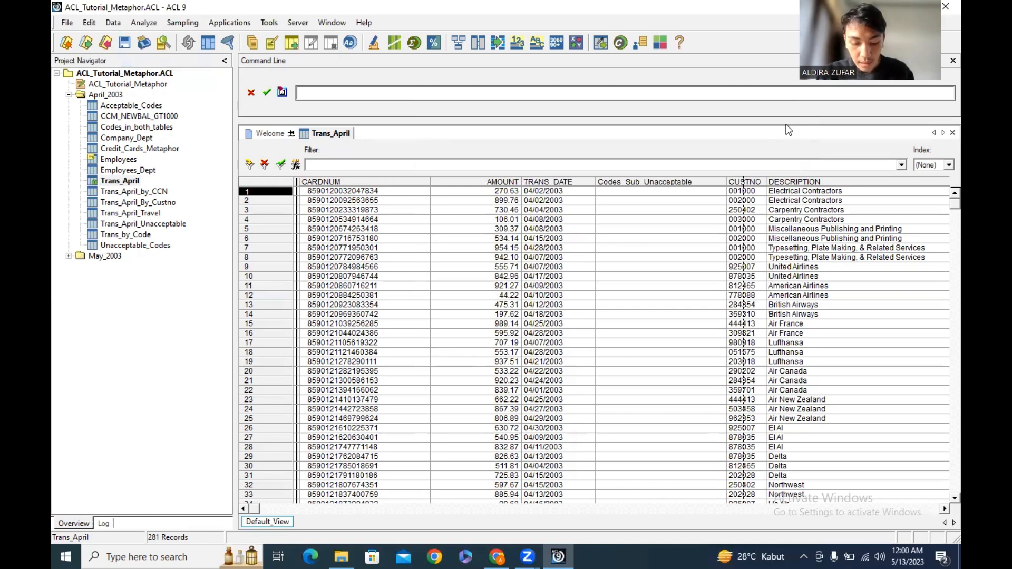
Step: Open the table relations of Trans_April and add Acceptable_Codes, placing it below Unacceptable_Codes
left_click(129, 183)
left_click(140, 184)
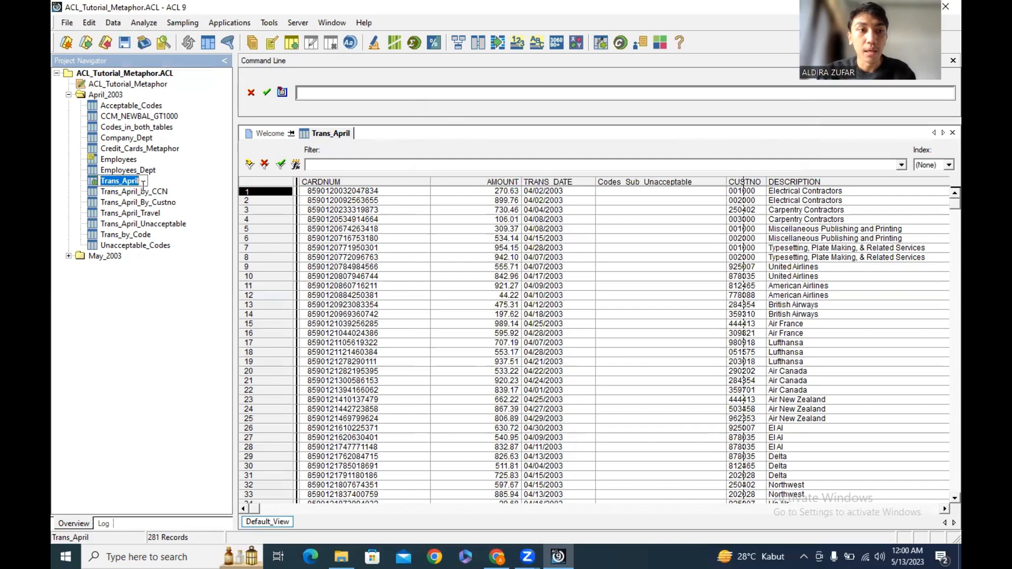
left_click(154, 178)
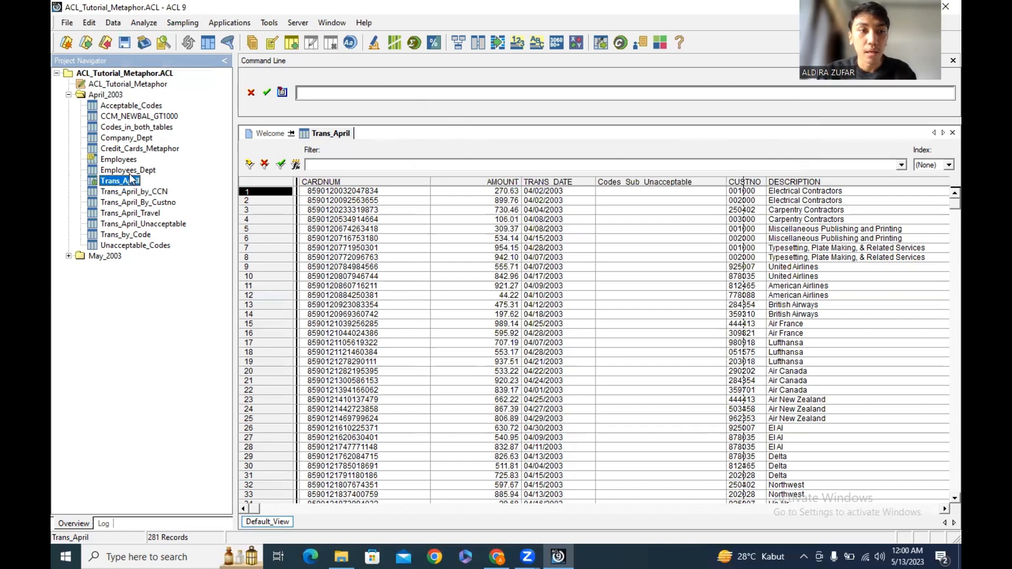
left_click(113, 23)
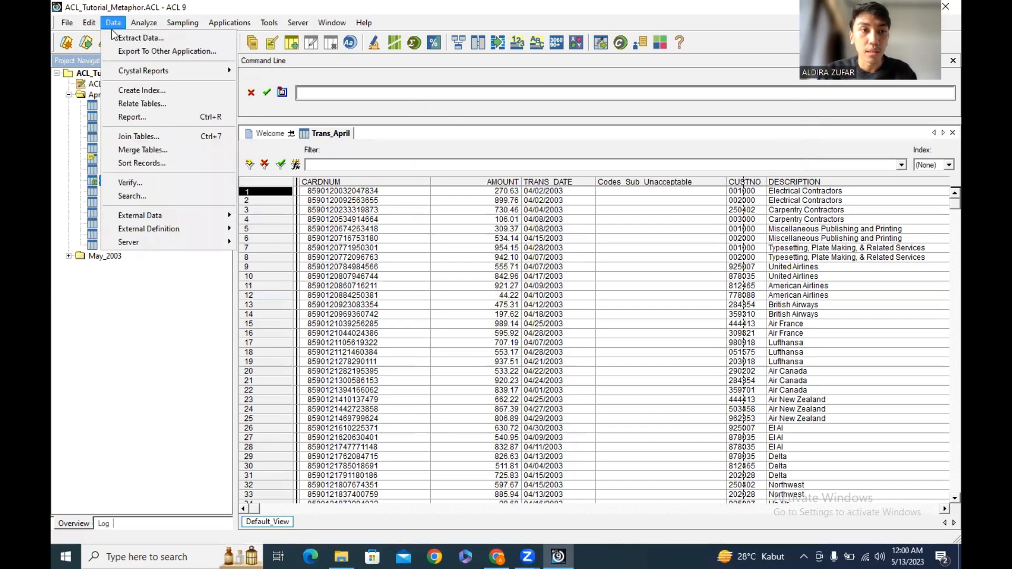
left_click(139, 104)
left_click_drag(538, 171, 546, 172)
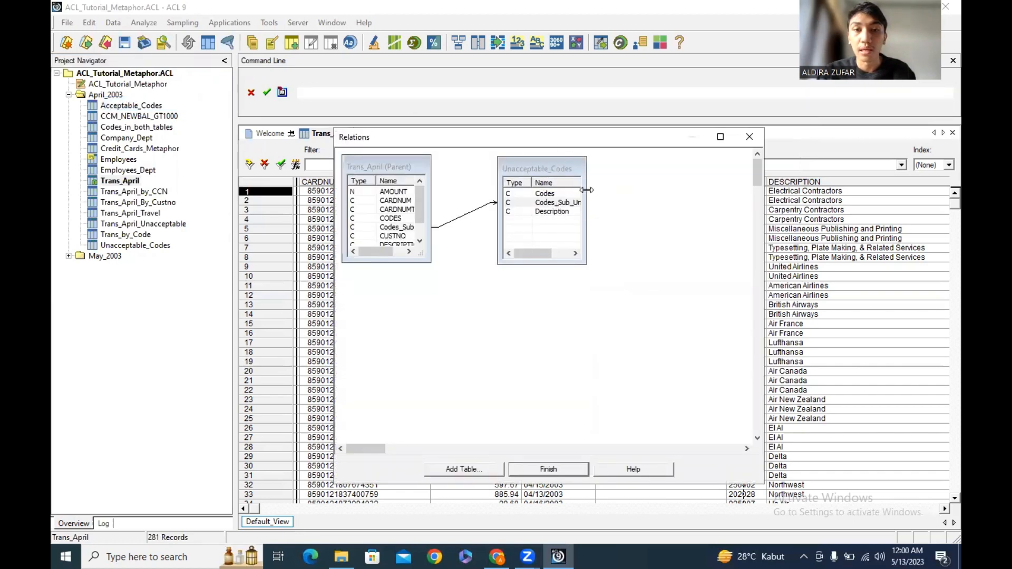
left_click(480, 471)
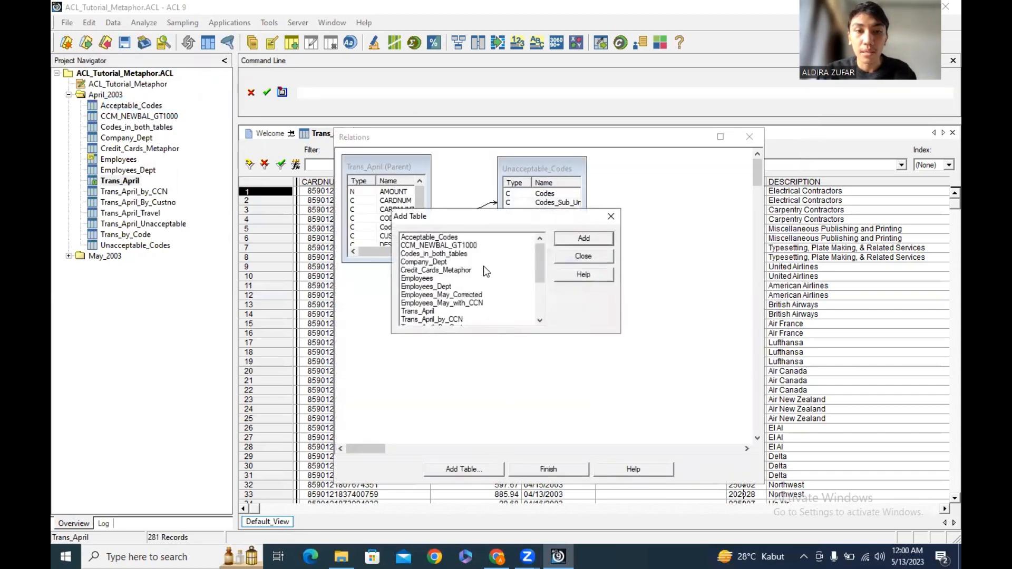
left_click(457, 238)
left_click(558, 240)
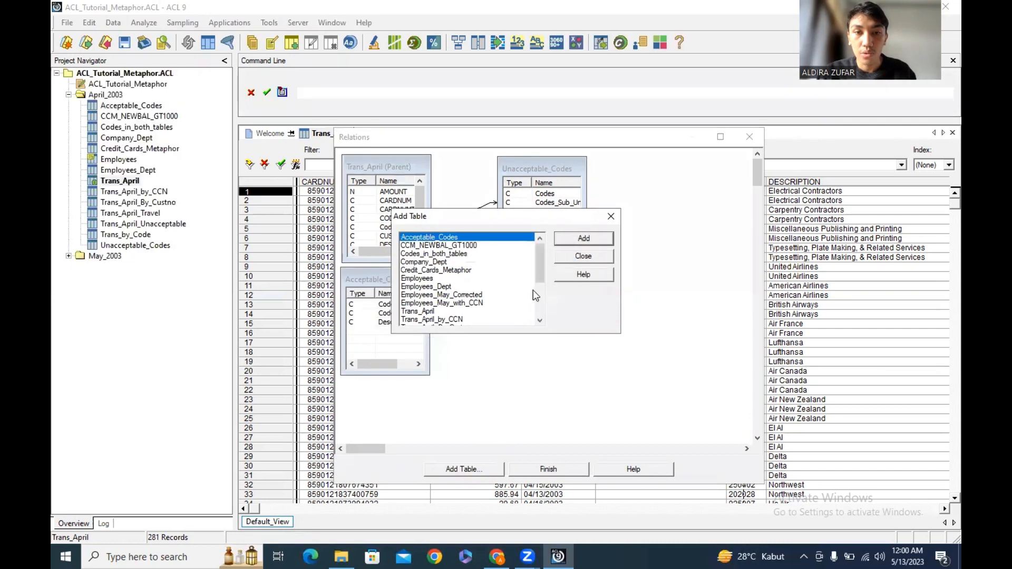
left_click(611, 216)
left_click_drag(379, 277, 535, 284)
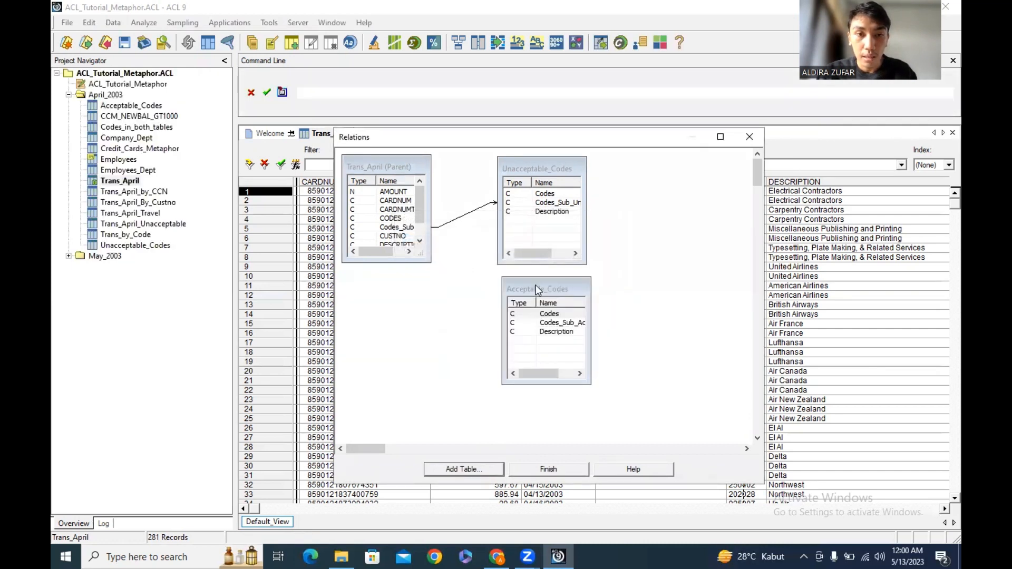
Step: Relate Codes_Sub_April in Trans_April to Codes_Sub_Acceptable in Acceptable_Codes and finish the relations
left_click(388, 228)
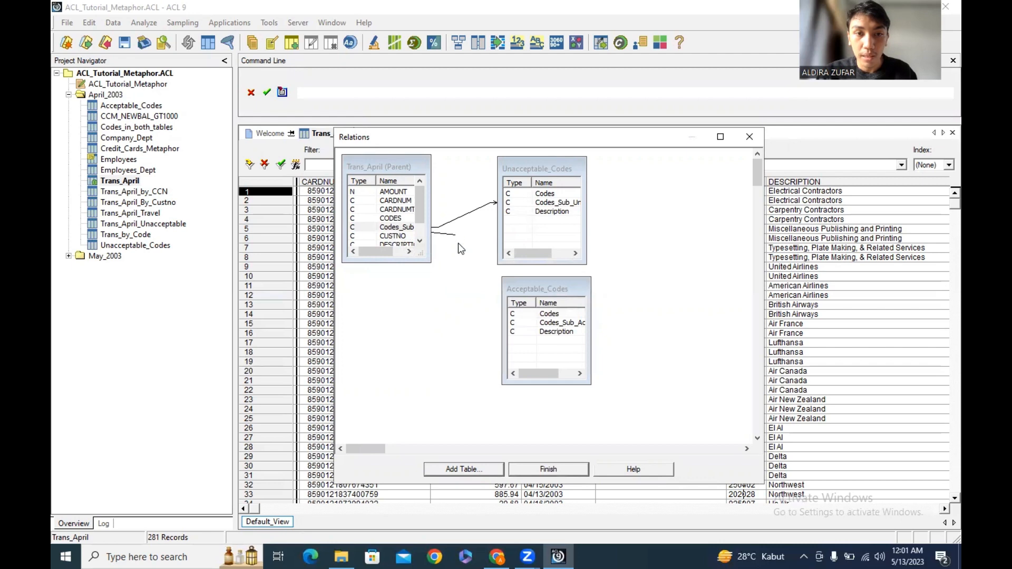
left_click_drag(495, 312, 516, 326)
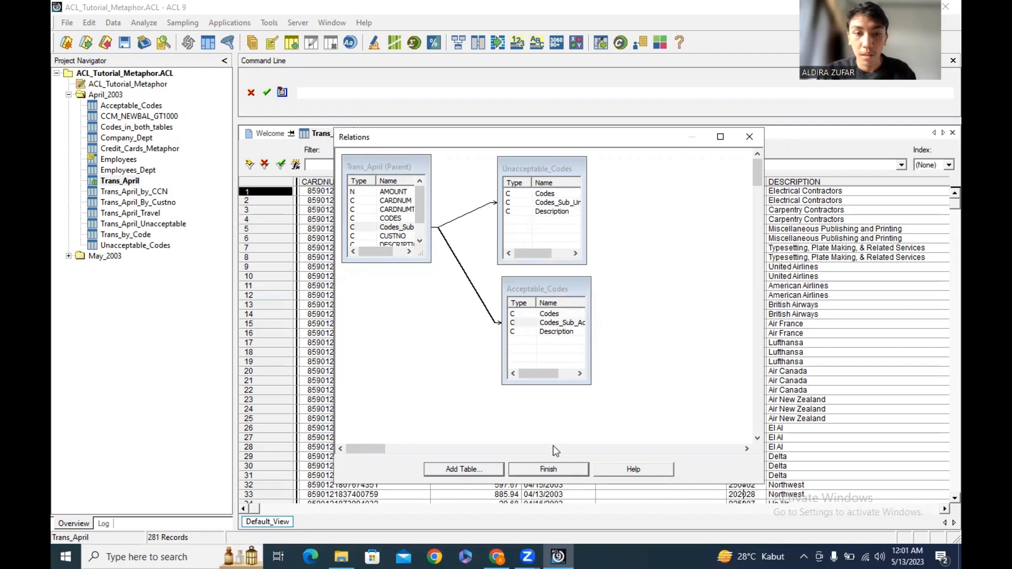
left_click(548, 469)
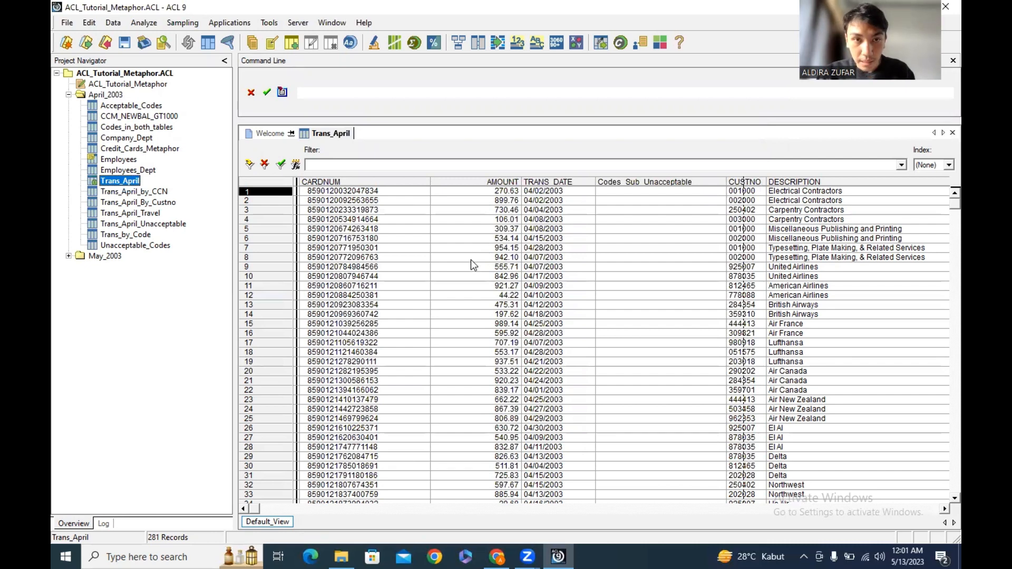
Step: Remove the Codes_Sub_Unacceptable column from the Trans_April view
left_click(664, 182)
right_click(671, 181)
left_click(720, 223)
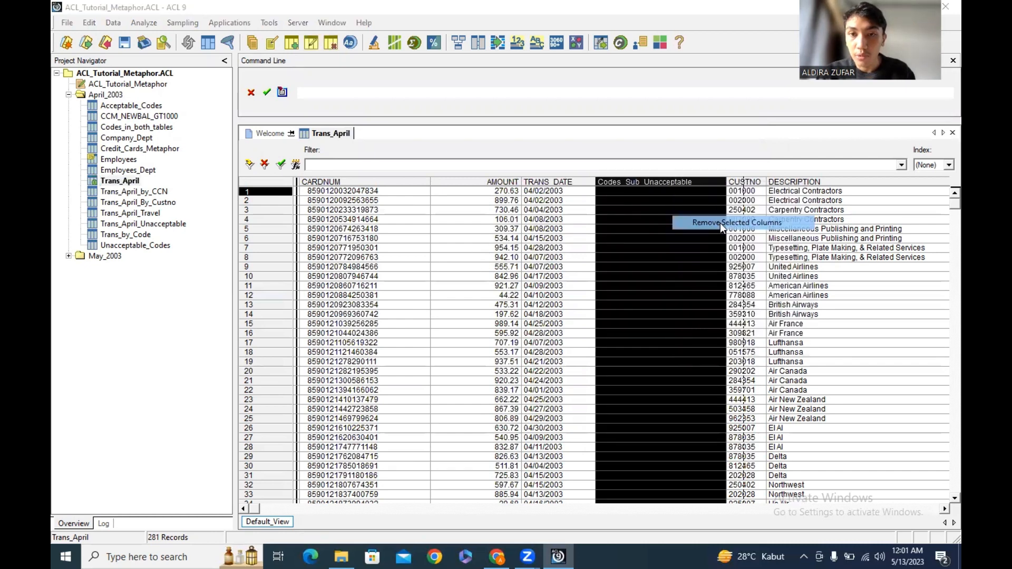
left_click(577, 252)
Step: Add the Codes_Sub_Acceptable field from the related Acceptable_Codes table as a column before CUSTNO
left_click(607, 181)
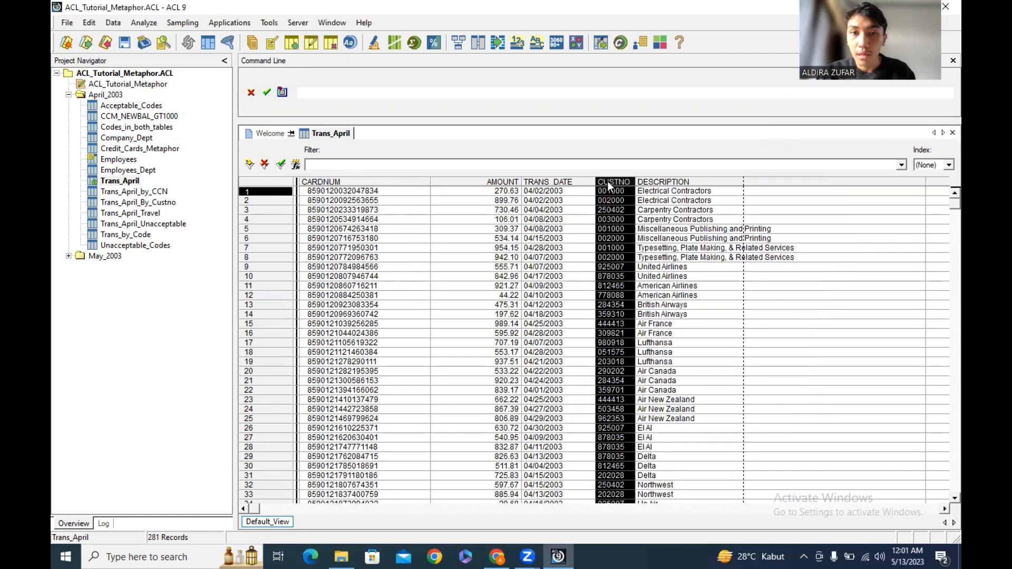
right_click(607, 181)
left_click(630, 207)
left_click(427, 353)
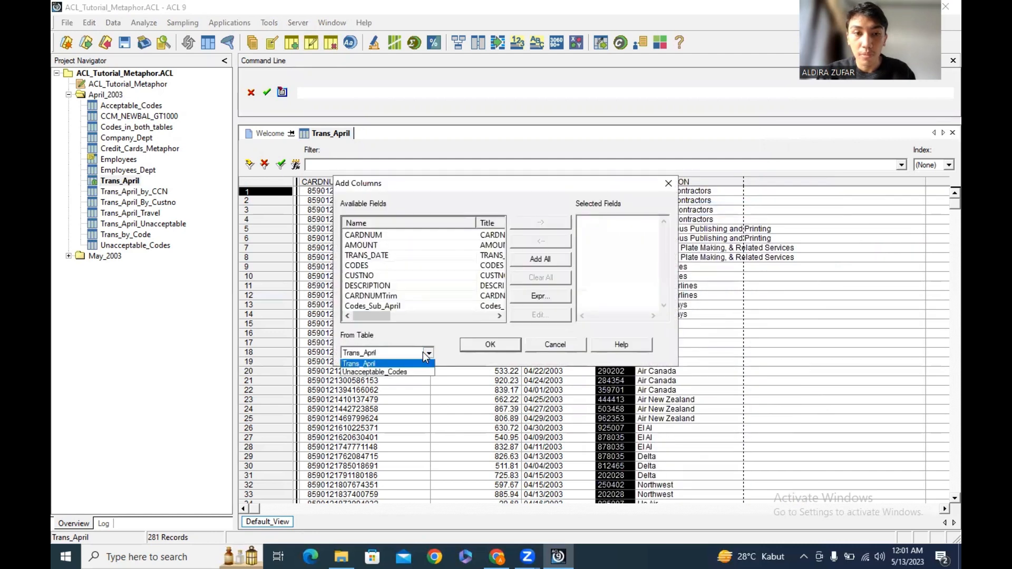
left_click(421, 363)
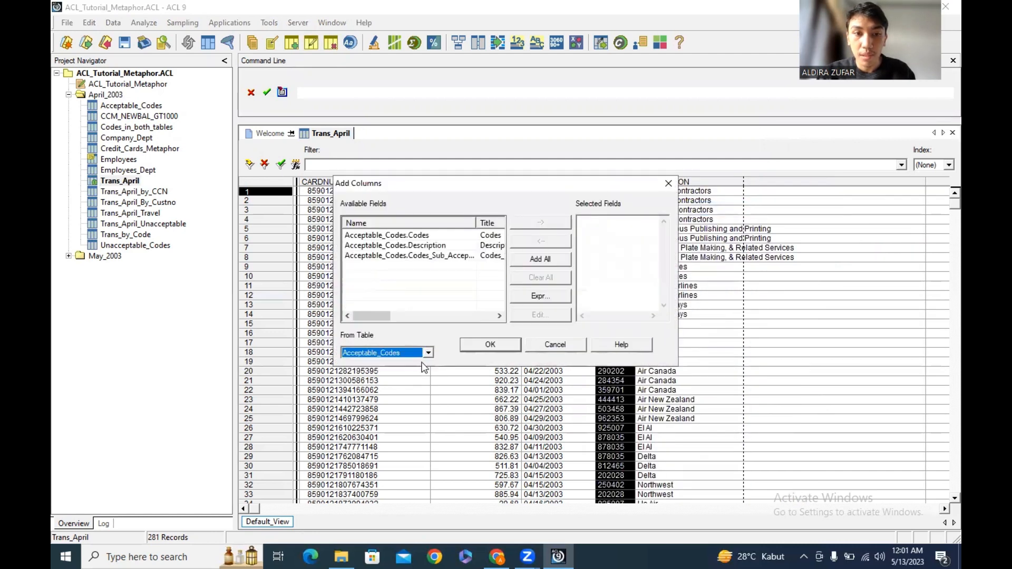
left_click(456, 257)
double_click(451, 259)
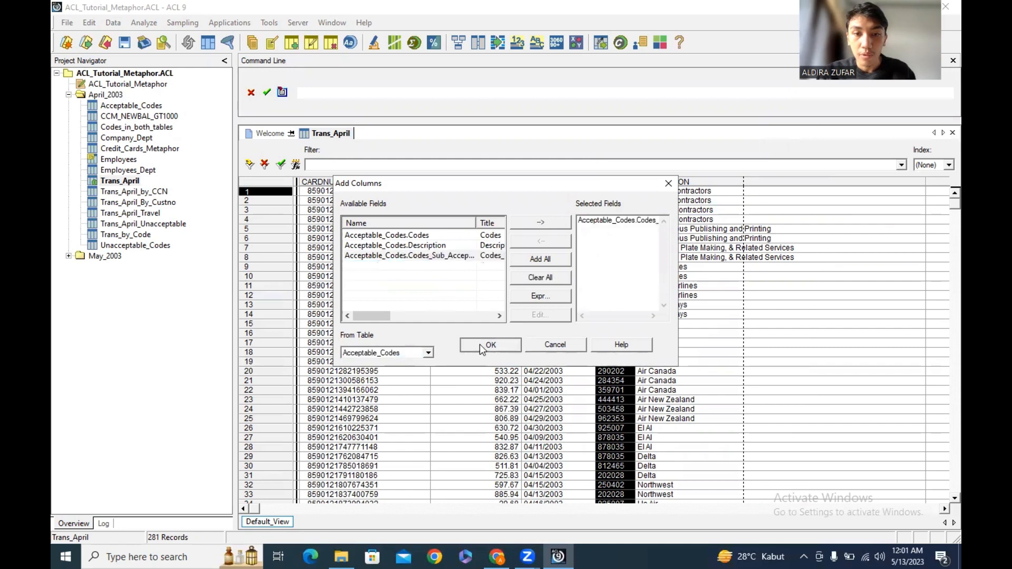
left_click(480, 344)
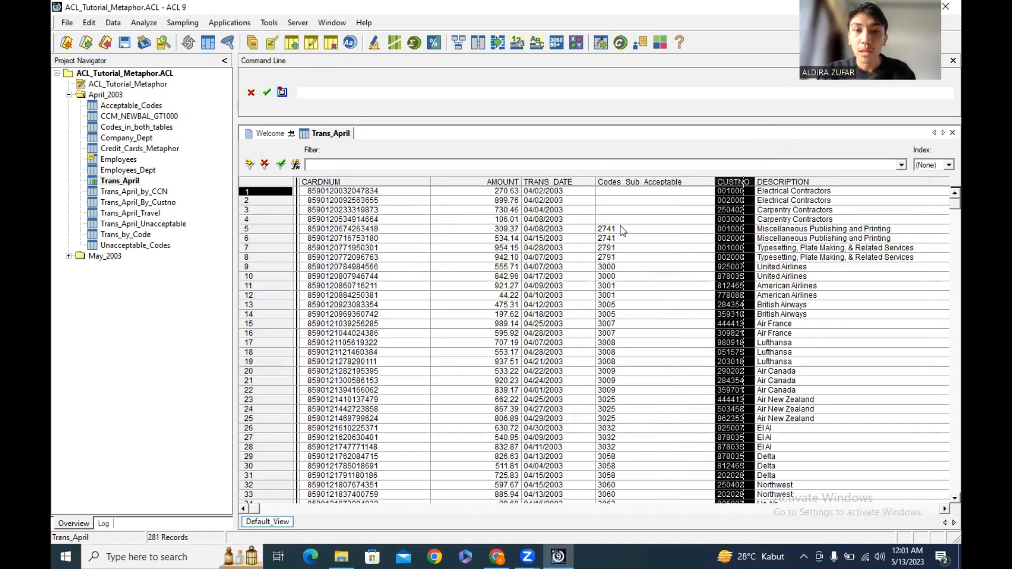
Step: Quick-filter Trans_April to records whose Codes_Sub_Acceptable value is not equal to blank
left_click(624, 192)
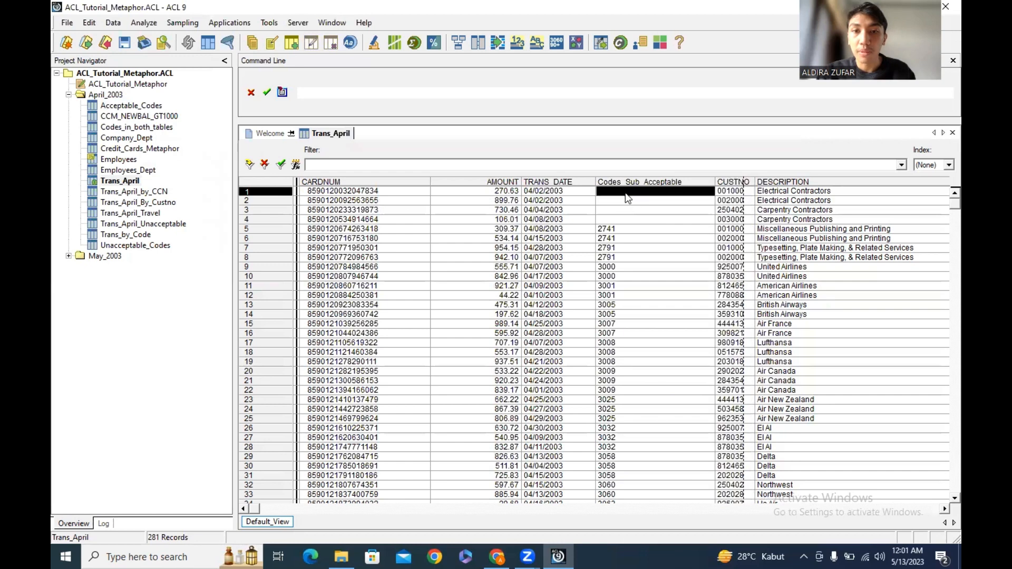
right_click(625, 192)
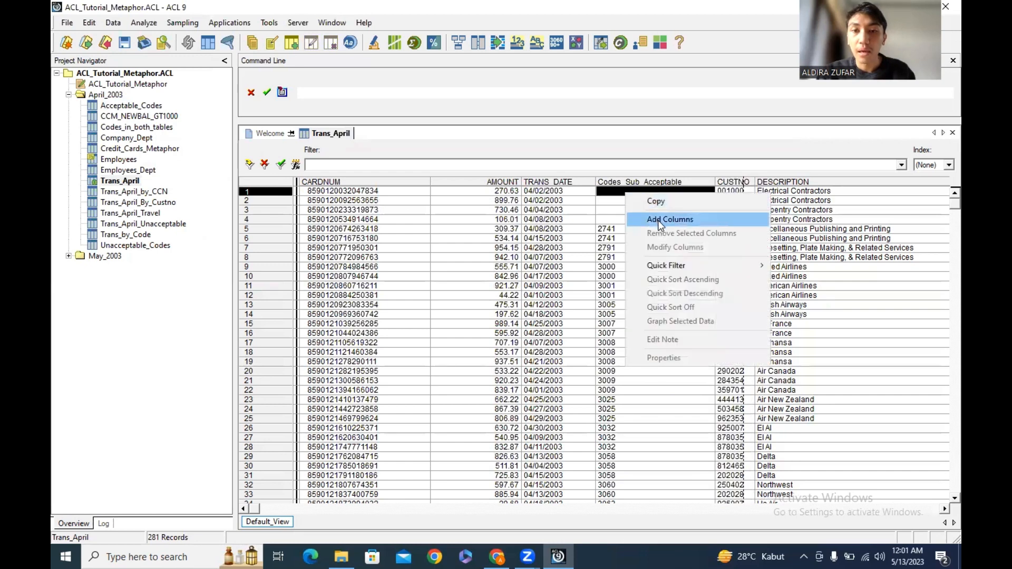
mouse_move(664, 263)
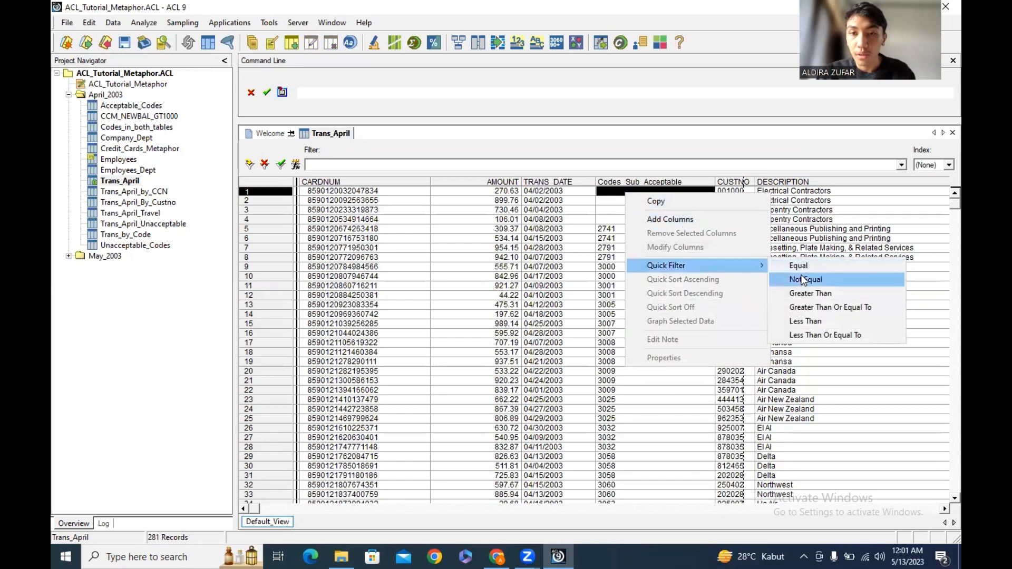
left_click(803, 280)
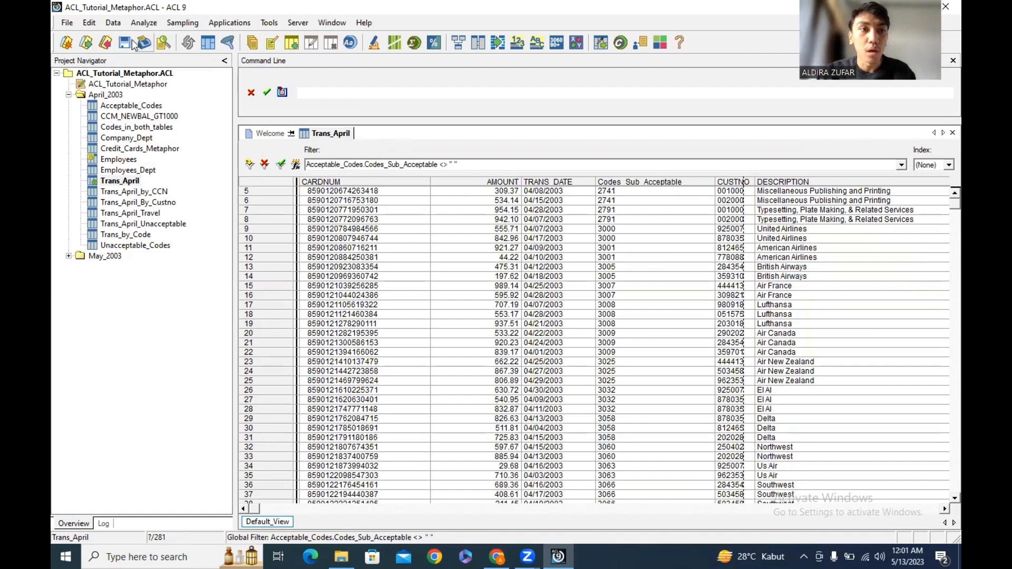
Step: Extract the filtered records to a table named Trans_April_Acceptable, saving the changes made to Trans_April
left_click(113, 22)
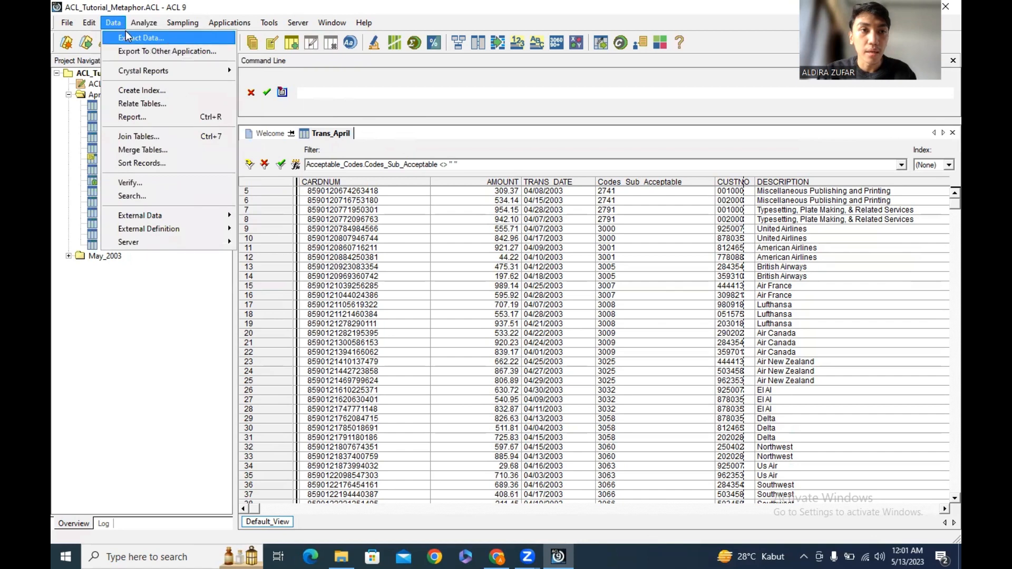
left_click(126, 36)
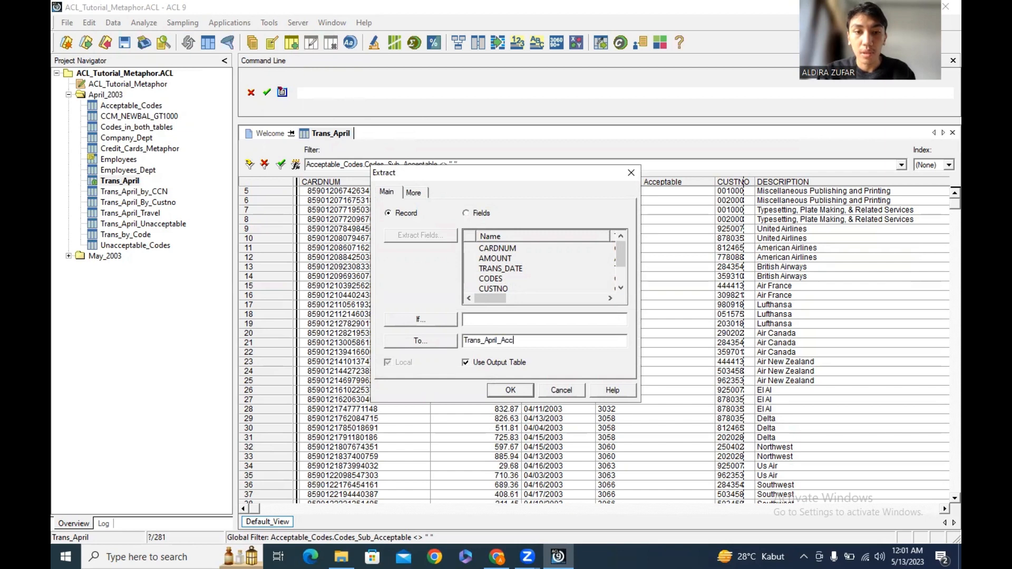
left_click(516, 398)
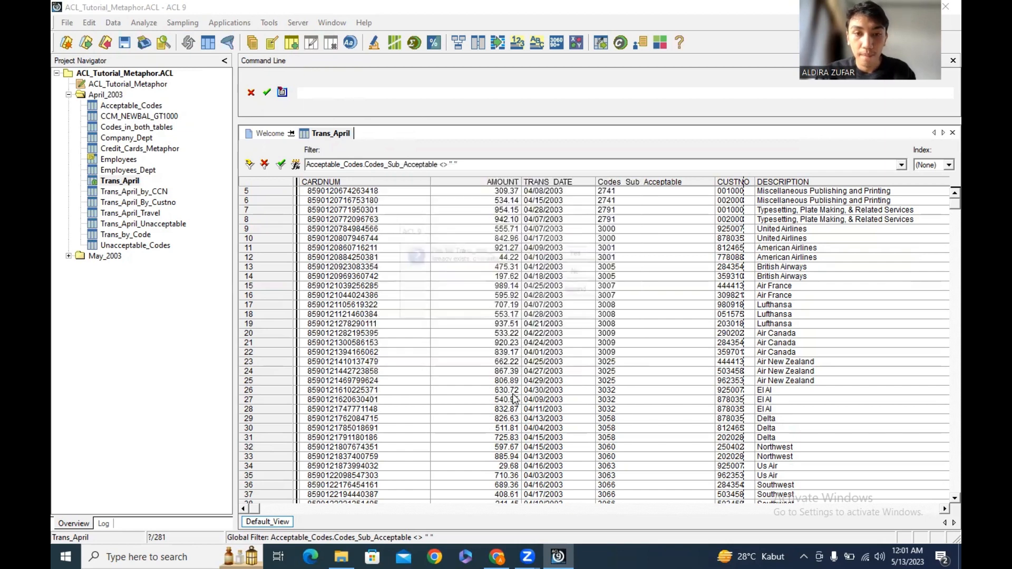
left_click(578, 253)
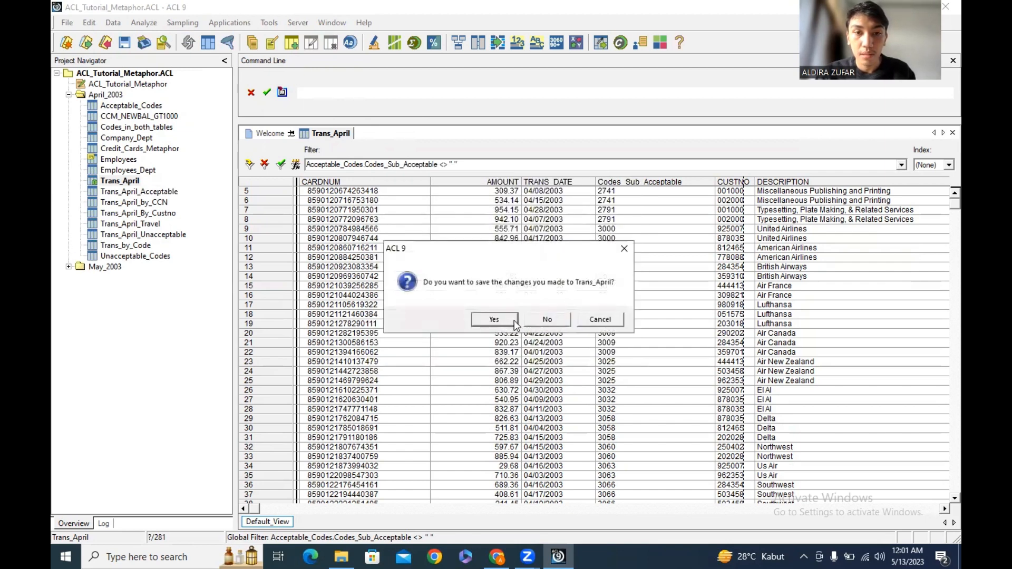
left_click(493, 320)
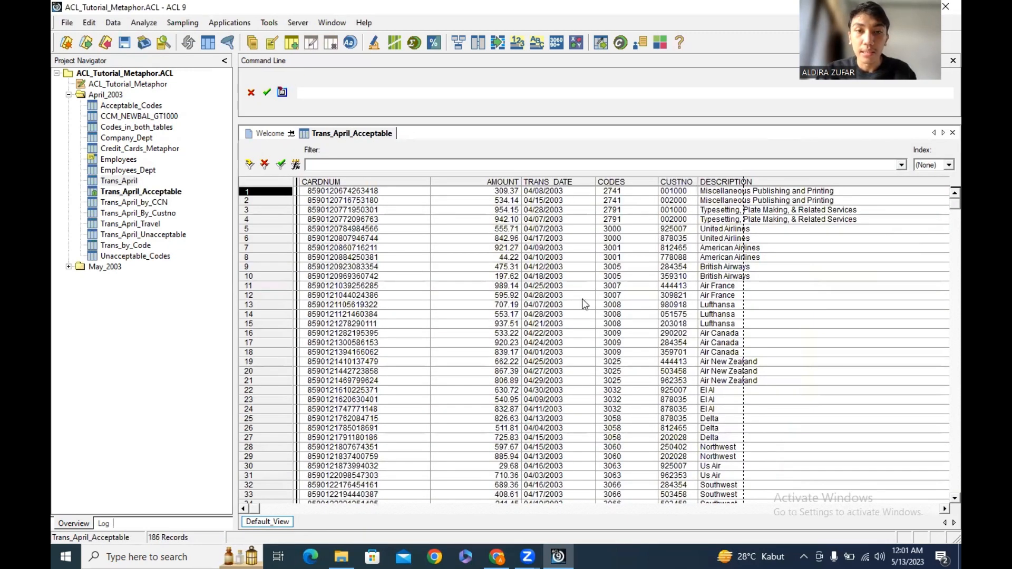
Step: Count the records in Trans_April_Acceptable
left_click(144, 23)
left_click(164, 38)
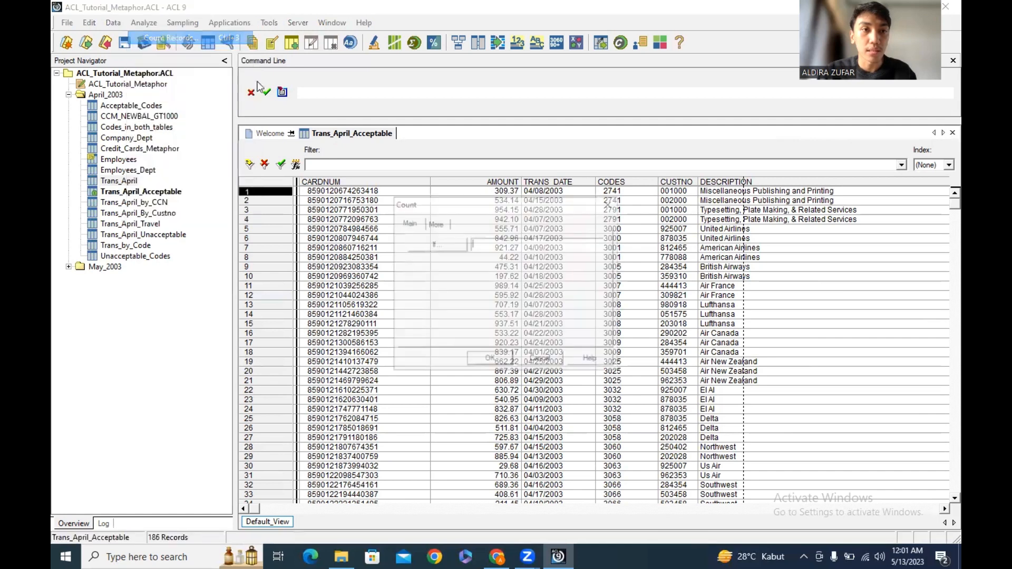
left_click(480, 355)
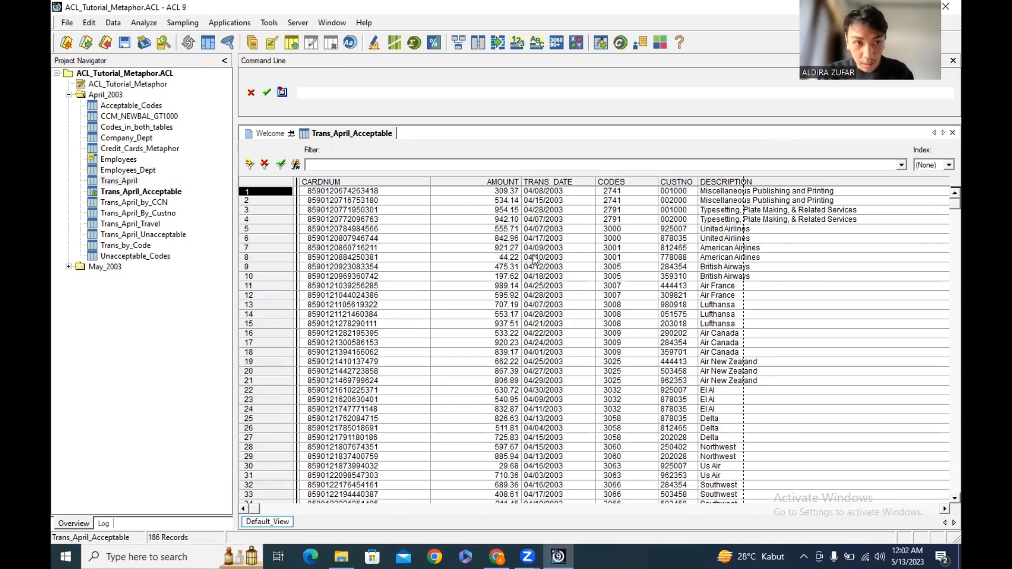
Step: Open the table relations of Trans_April_Acceptable and arrange Acceptable_Codes between the parent table and Unacceptable_Codes
left_click(139, 193)
left_click(114, 23)
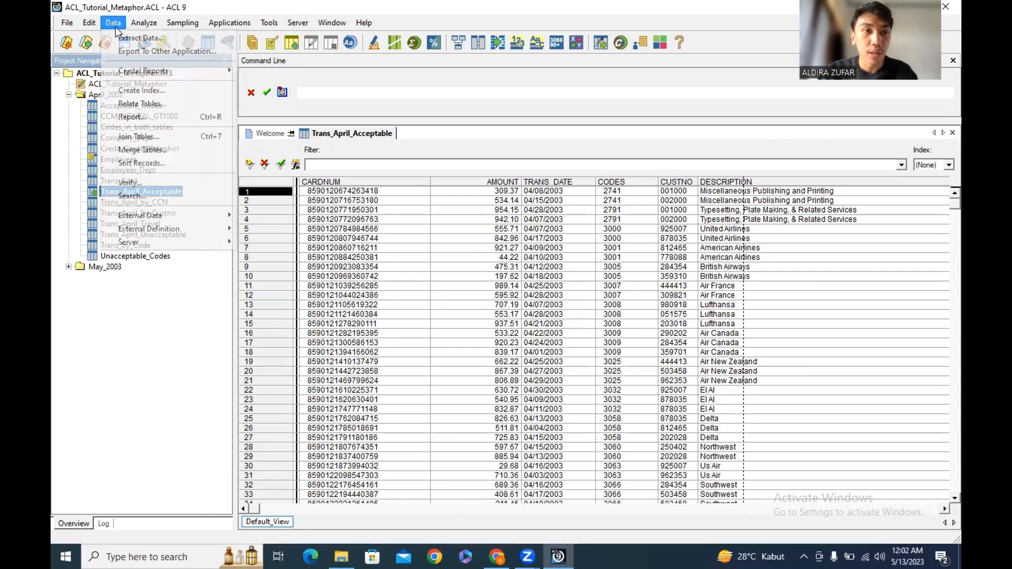
left_click(140, 103)
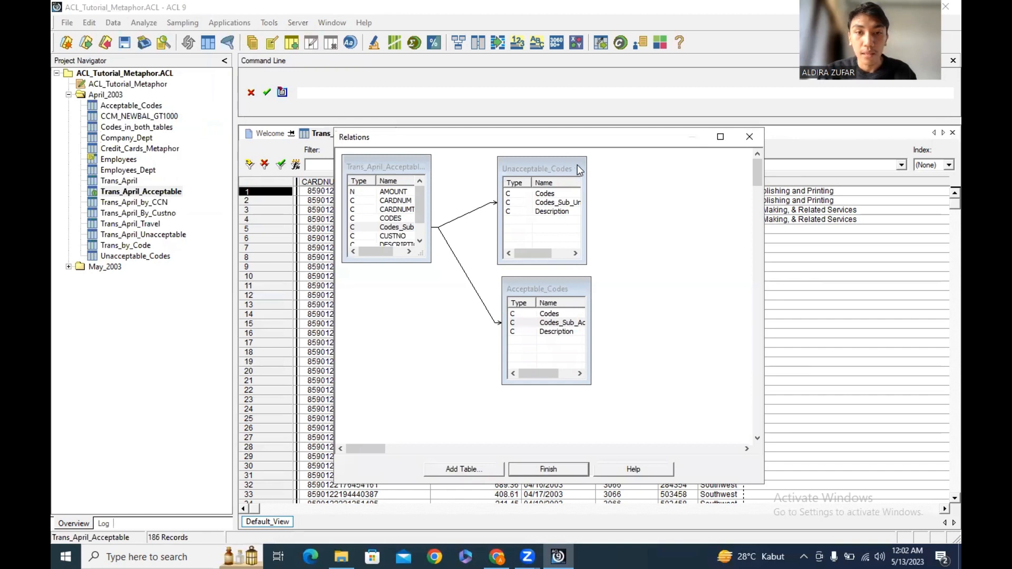
left_click_drag(575, 165, 723, 166)
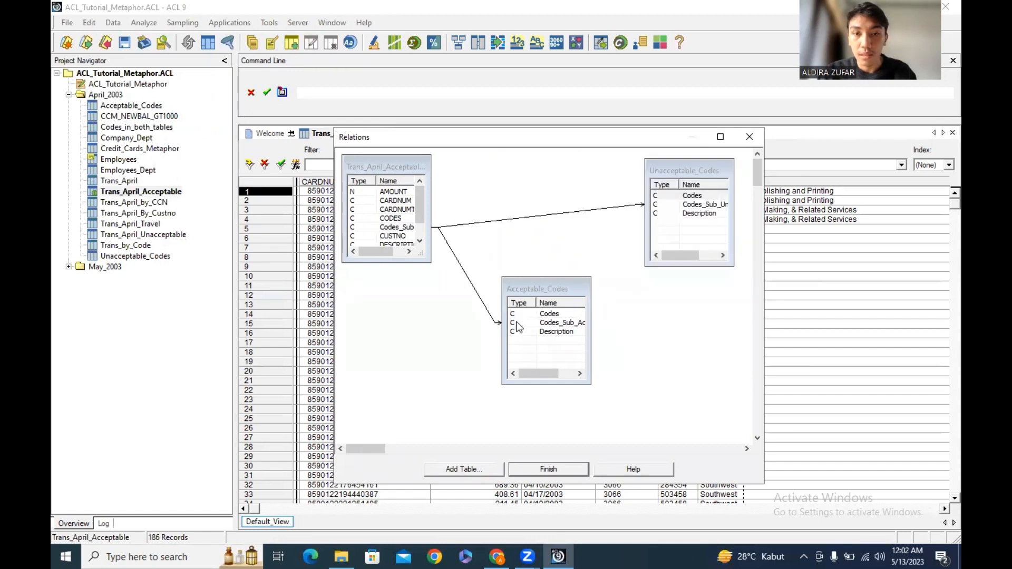
left_click_drag(554, 292, 544, 172)
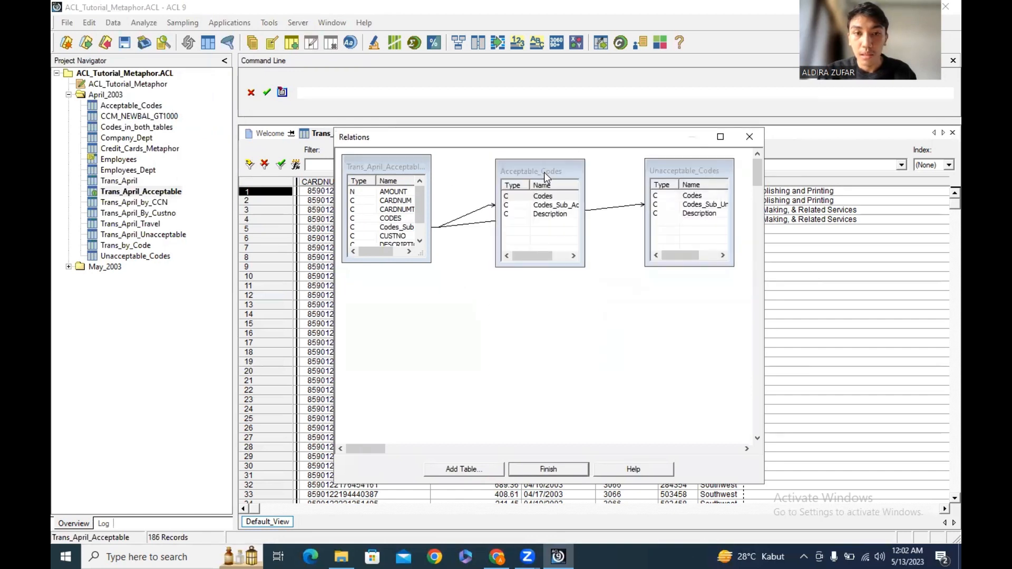
Step: Add the Employees and Company_Dept tables to the relations and place them side by side below the code tables
left_click(474, 468)
left_click(421, 279)
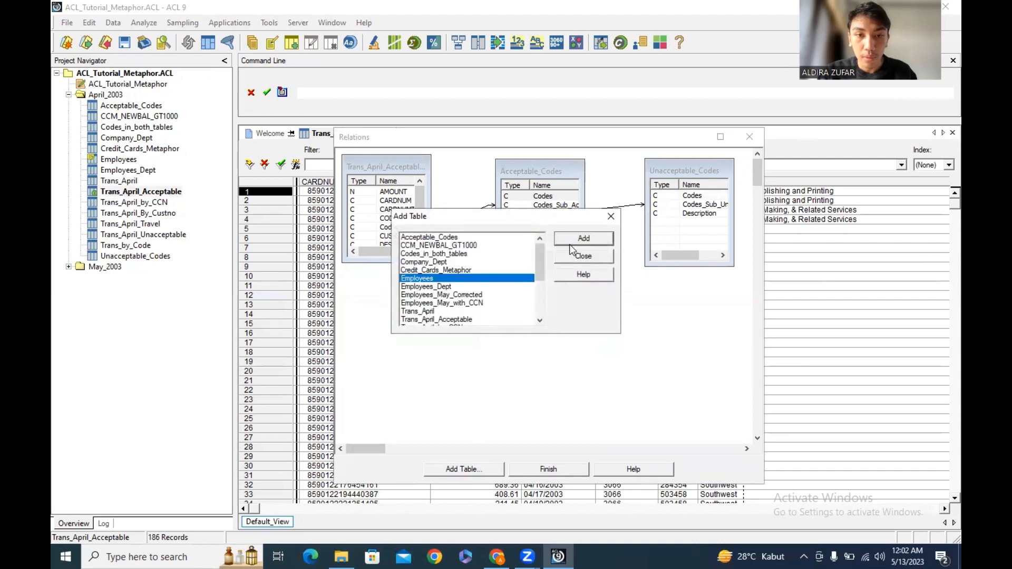
left_click(572, 240)
left_click(427, 262)
left_click(569, 240)
left_click(564, 254)
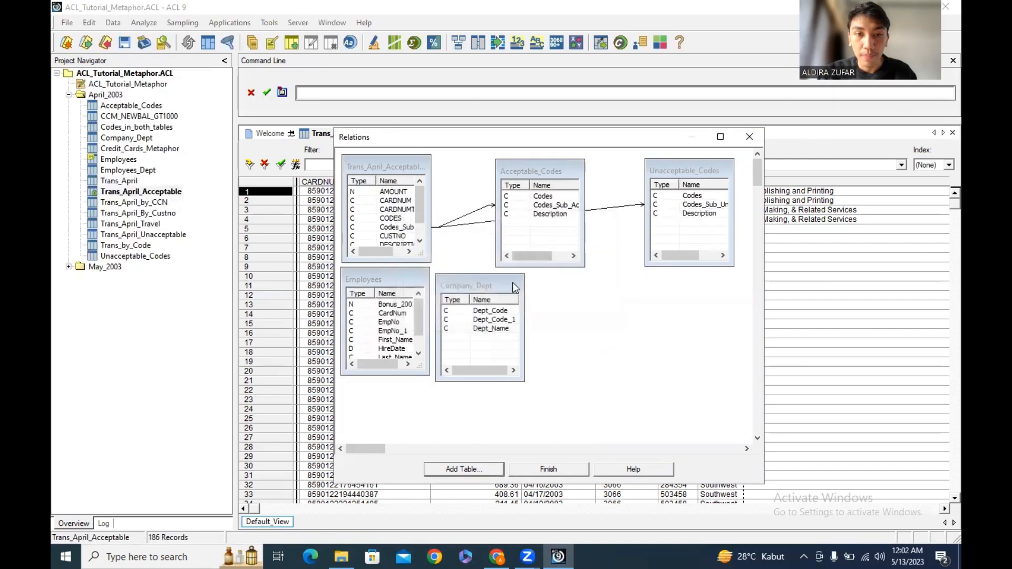
left_click_drag(513, 283, 635, 301)
left_click_drag(407, 285, 511, 317)
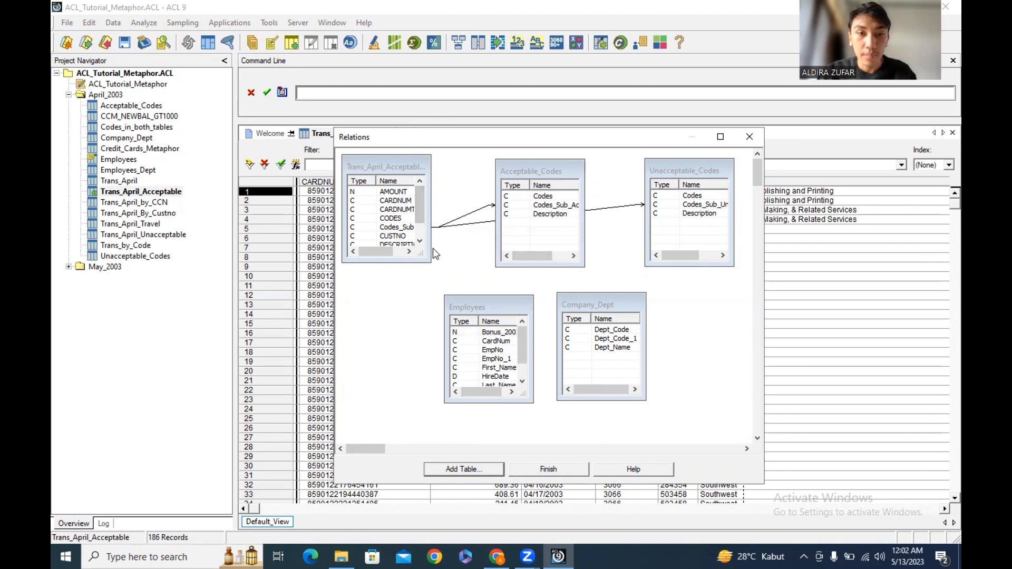
Step: Widen the parent table box, relate CARDNUMTrim to CardNum in Employees, and shift Company_Dept slightly away from Employees
left_click_drag(430, 247, 445, 247)
left_click_drag(421, 214, 455, 338)
left_click_drag(633, 304, 644, 304)
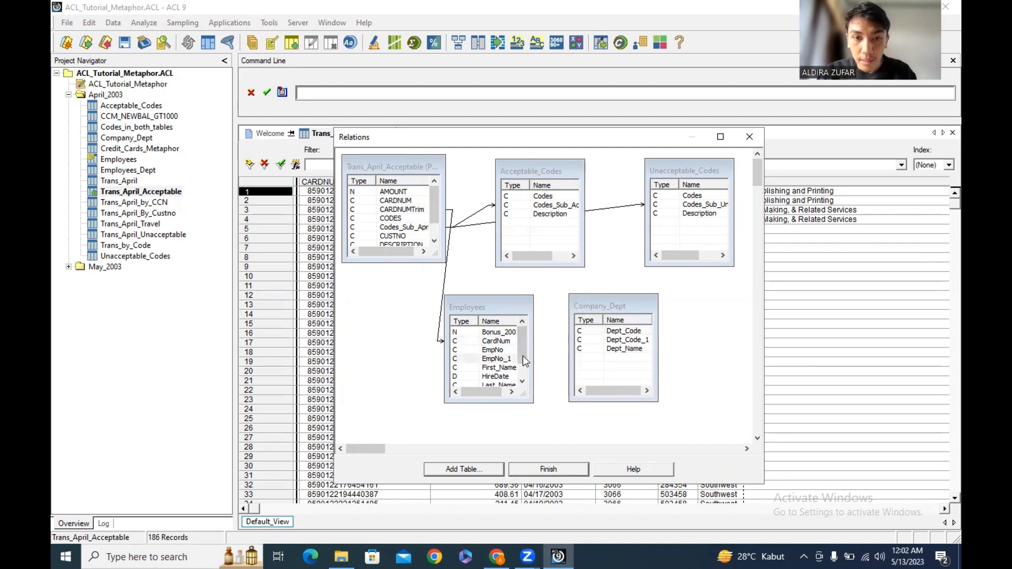
Step: Relate EmpNo_1 in Employees to Dept_Code_1 in Company_Dept and finish the table relations
left_click_drag(562, 346, 582, 345)
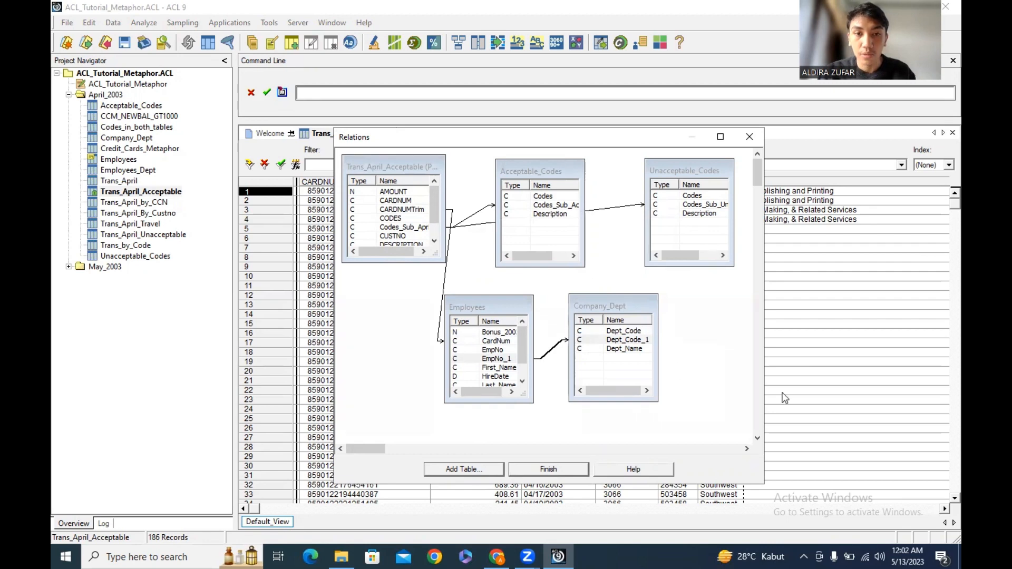
left_click(551, 468)
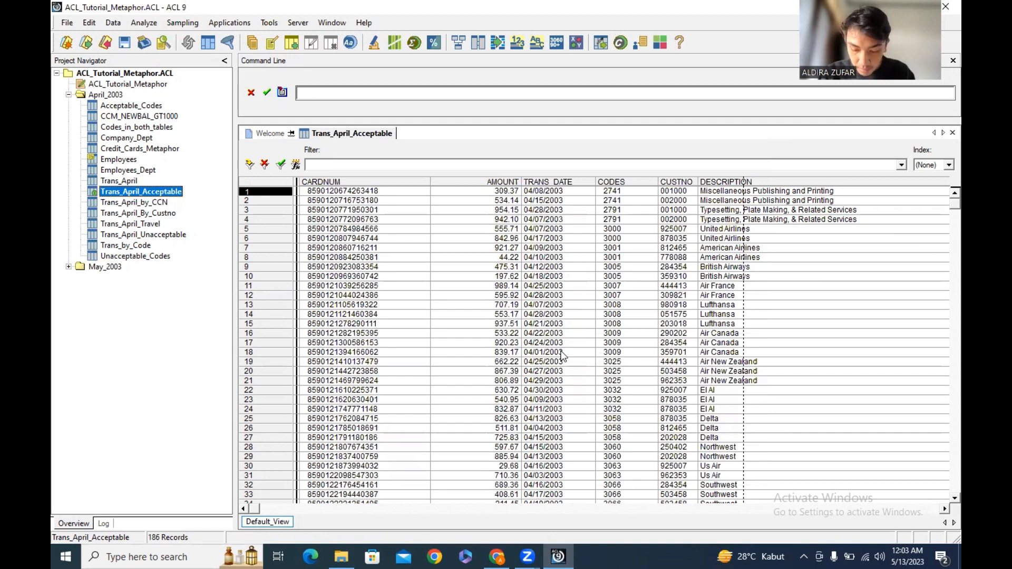
Step: Set up a field-based extract of Trans_April_Acceptable, selecting First_Name, Last_Name and CardNum from the Employees table
left_click(113, 22)
left_click(134, 38)
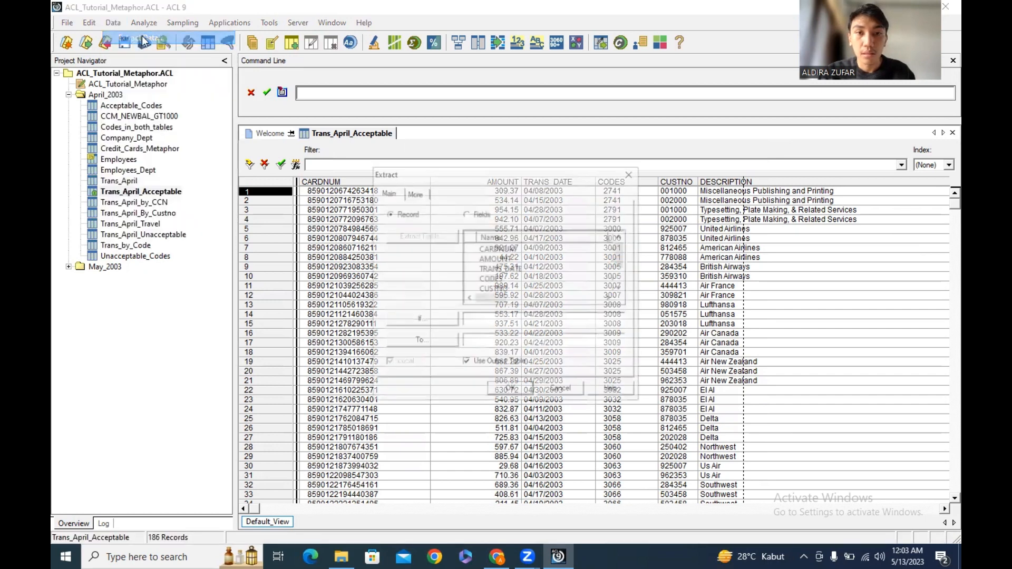
left_click(466, 212)
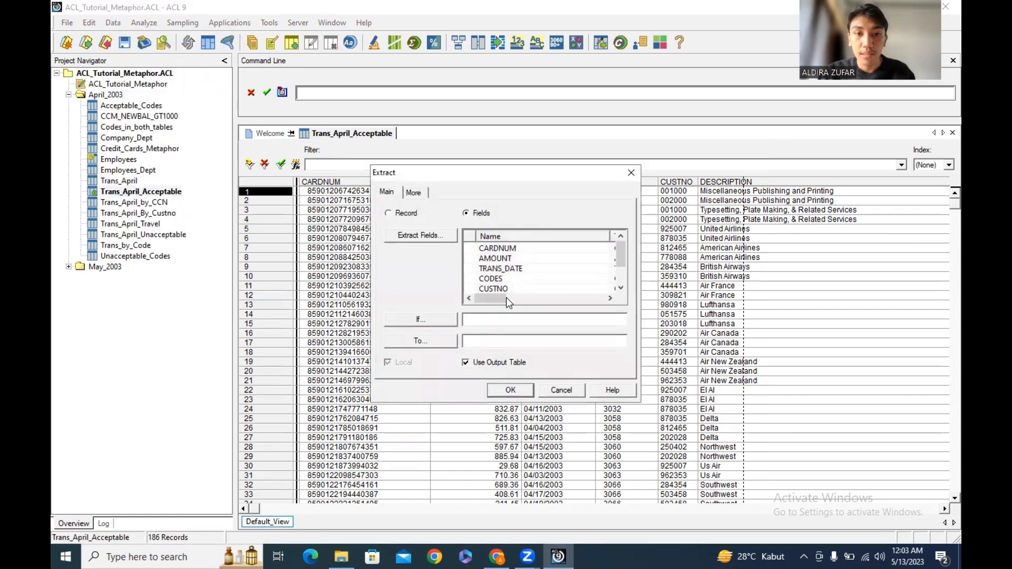
left_click(441, 343)
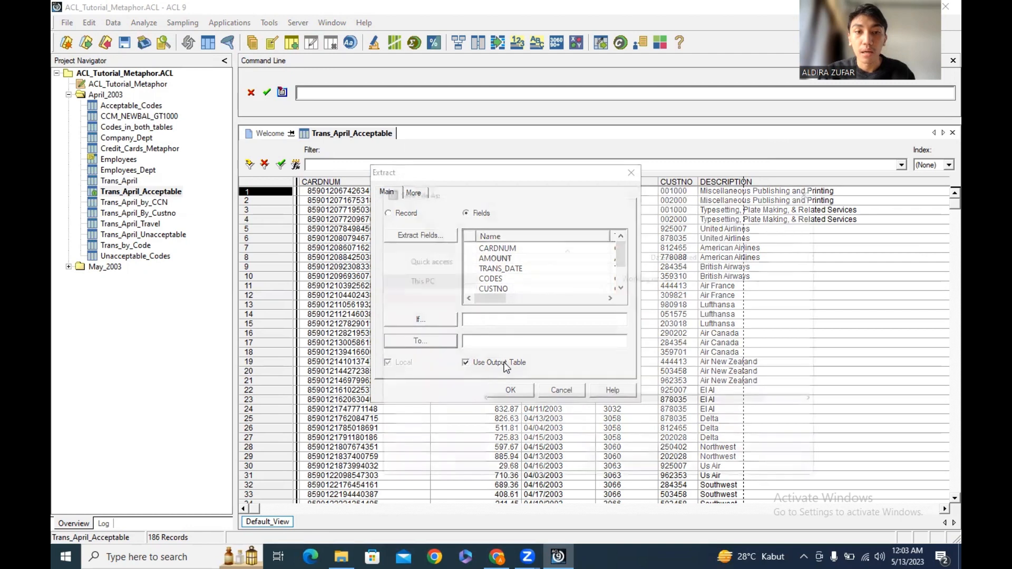
left_click(814, 190)
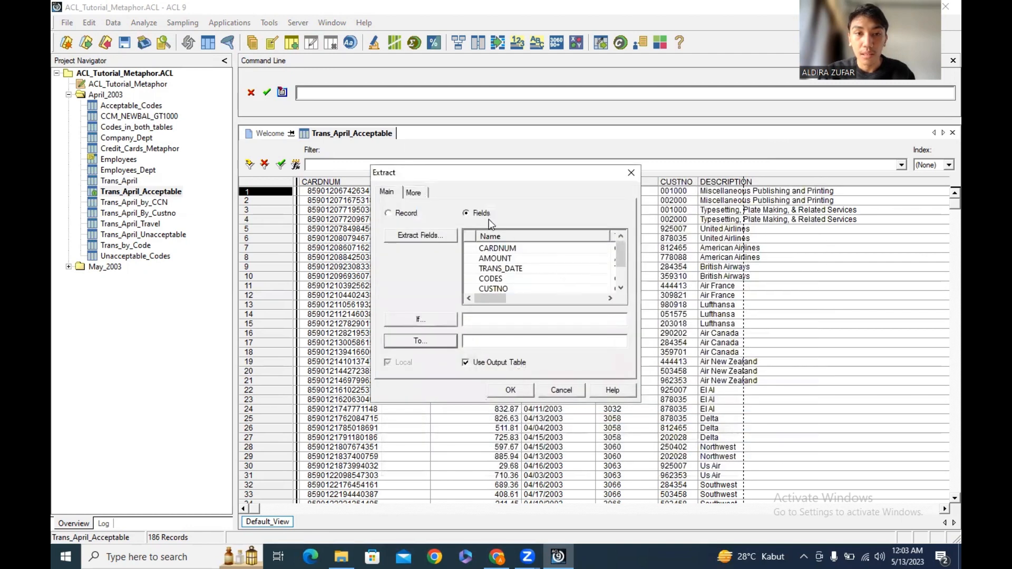
left_click(444, 236)
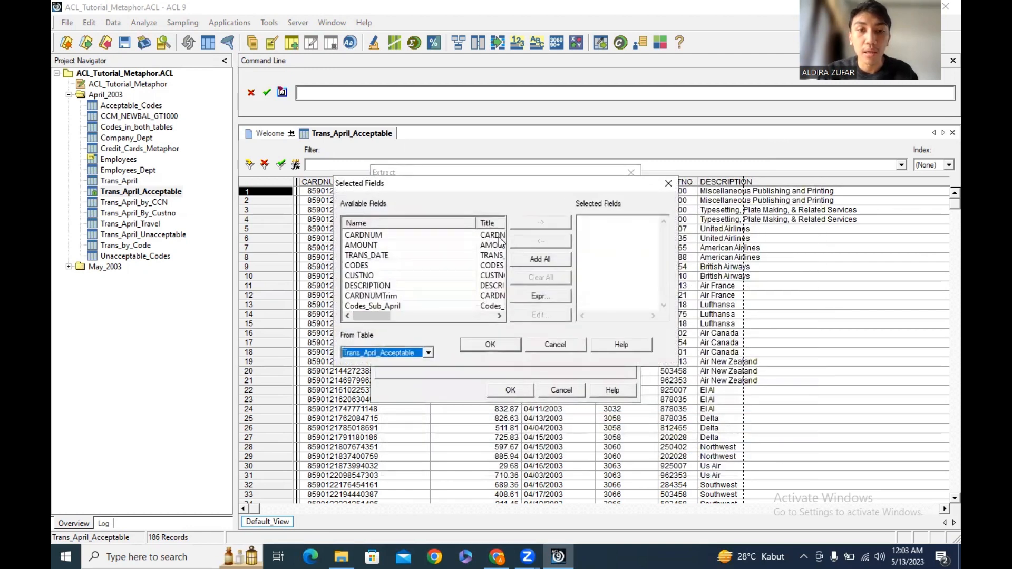
left_click(418, 356)
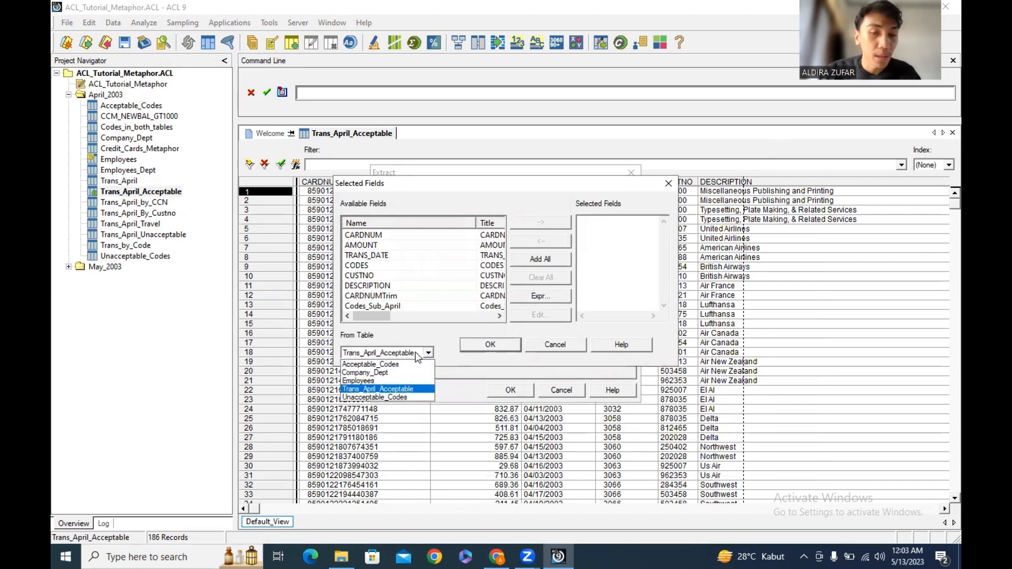
left_click(401, 379)
double_click(416, 235)
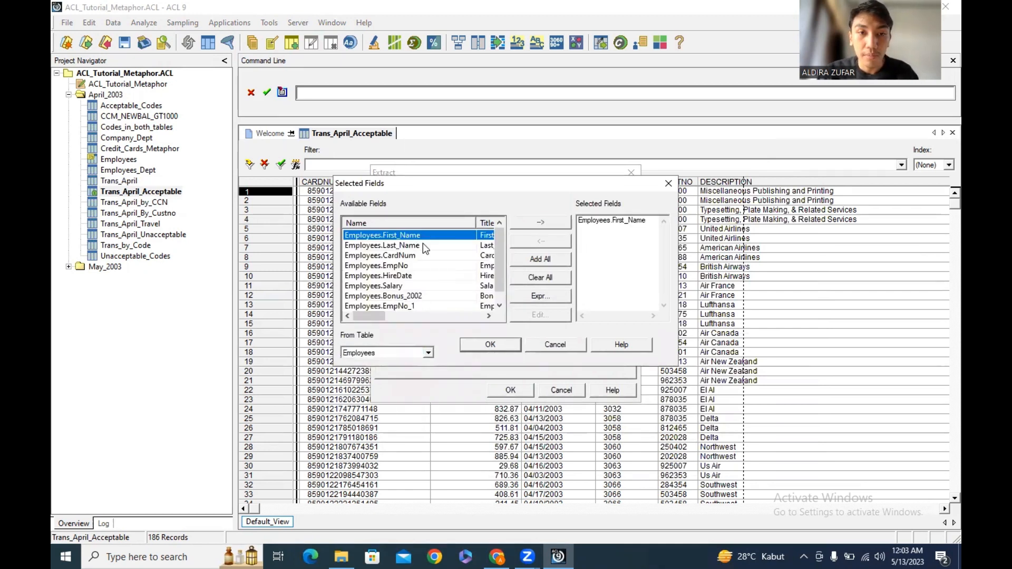
double_click(416, 246)
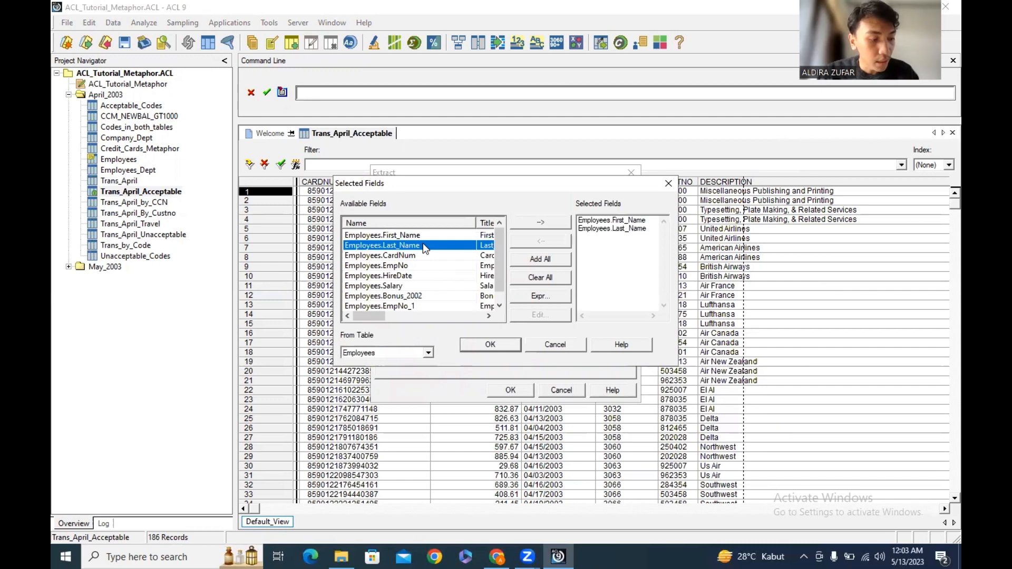
double_click(419, 255)
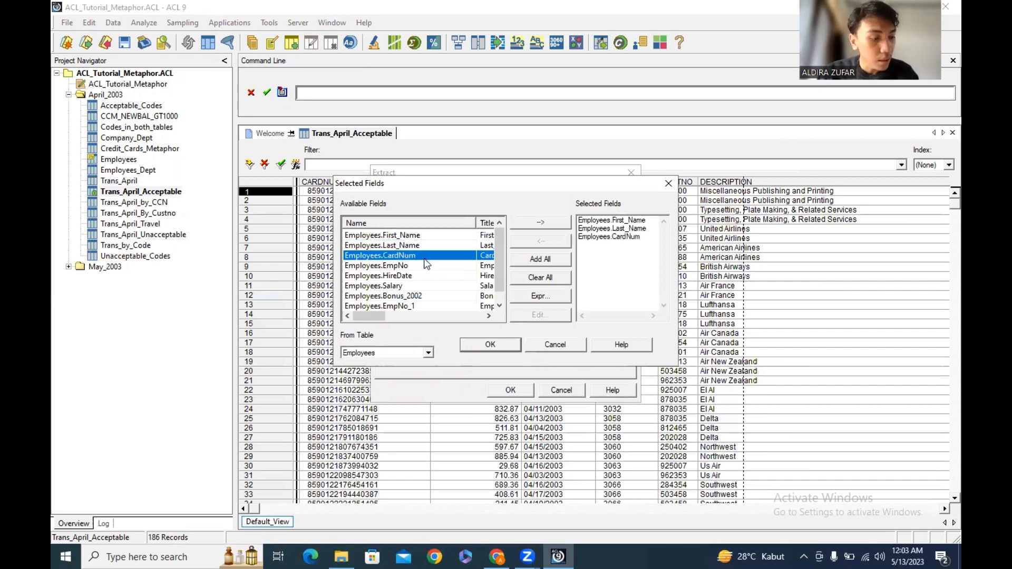
Step: Add Dept_Name from Company_Dept and AMOUNT, TRANS_DATE, CODES and DESCRIPTION from Trans_April_Acceptable to the extract fields
left_click(415, 356)
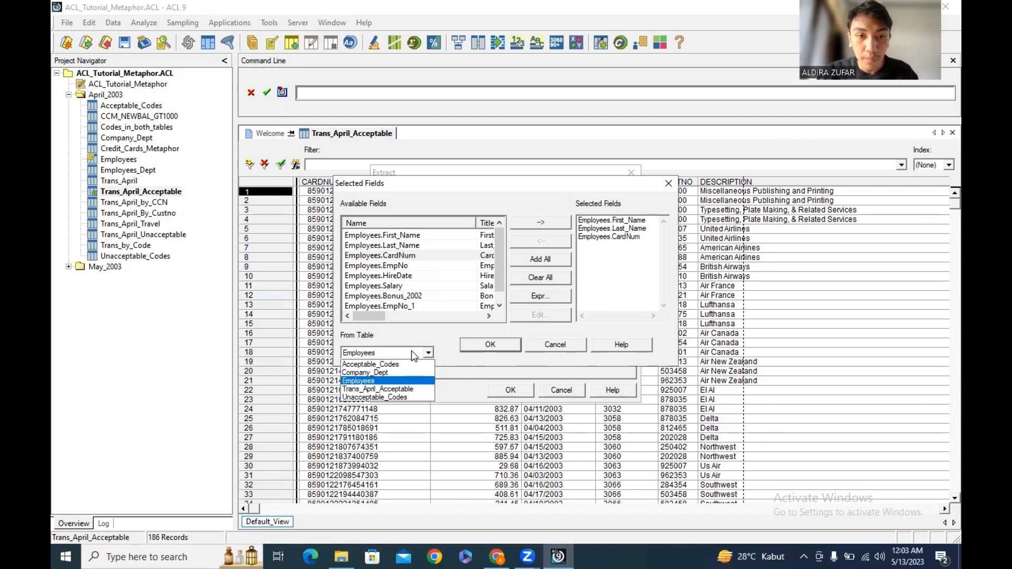
left_click(416, 369)
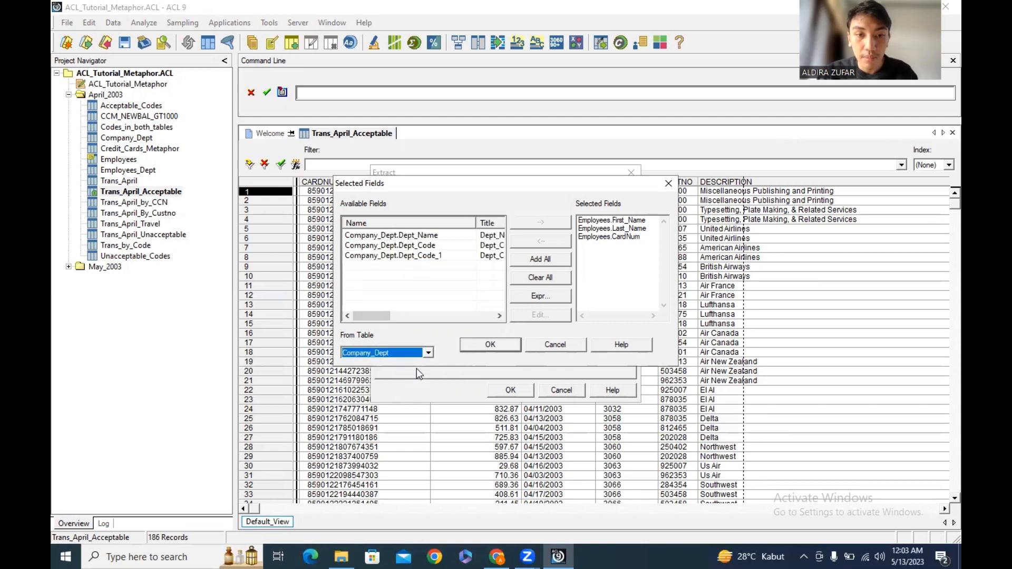
double_click(438, 236)
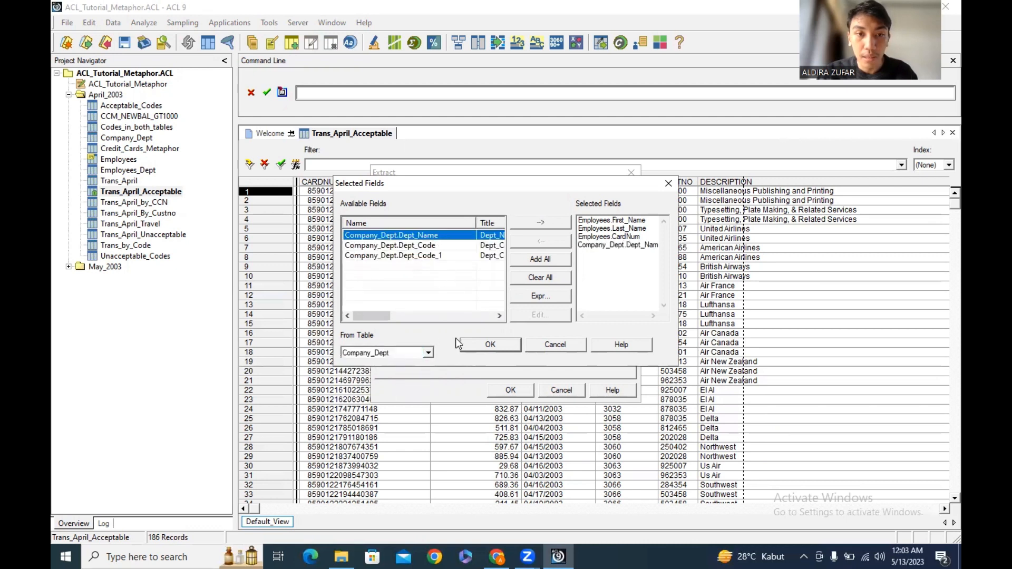
left_click(418, 352)
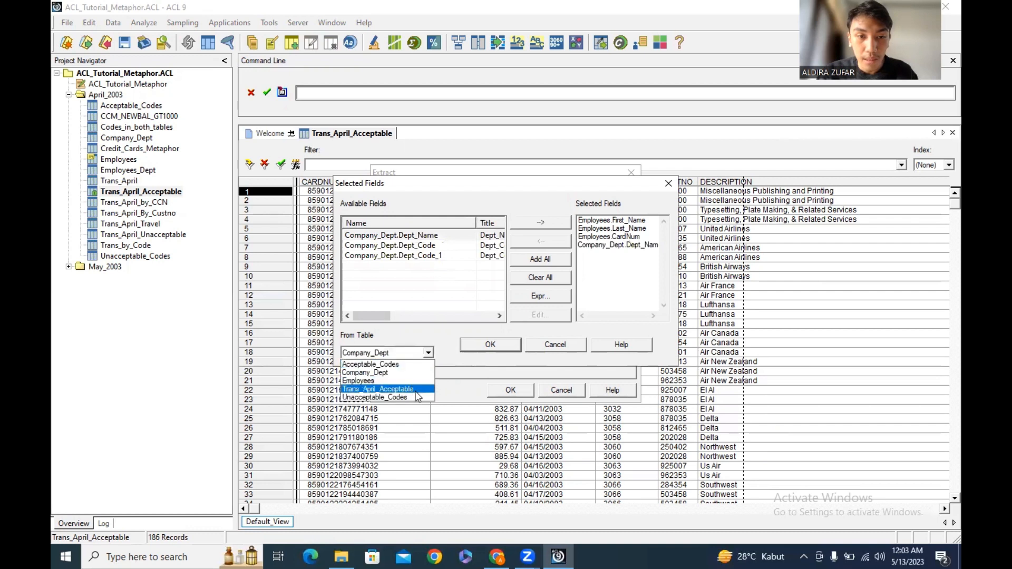
left_click(416, 391)
double_click(378, 245)
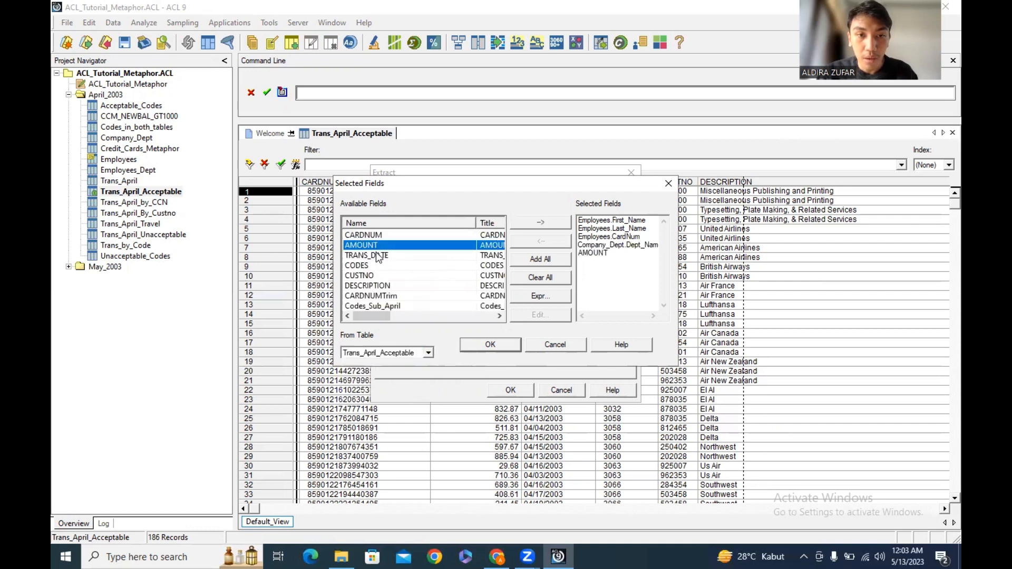
double_click(377, 256)
double_click(385, 266)
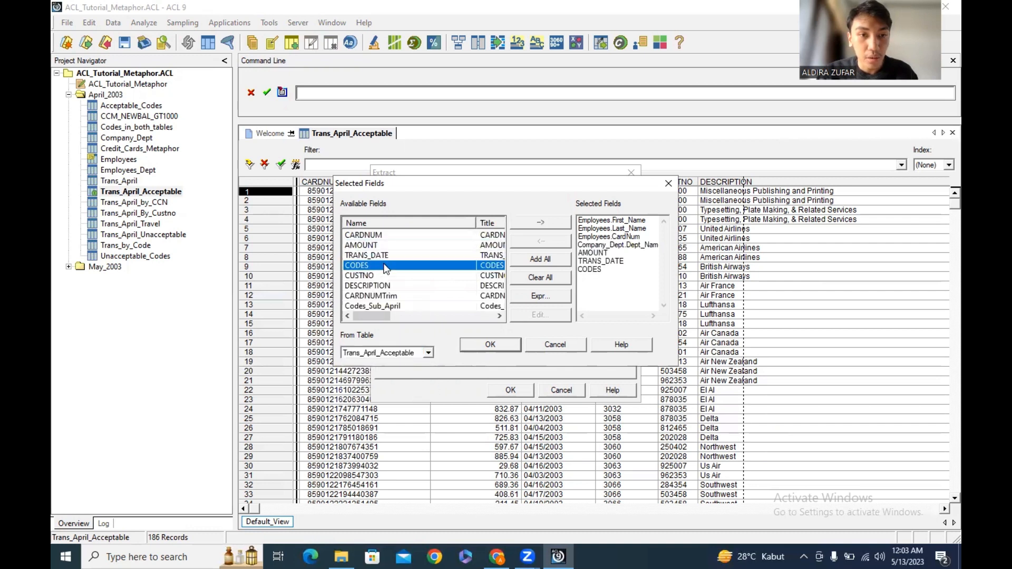
double_click(389, 285)
left_click(487, 345)
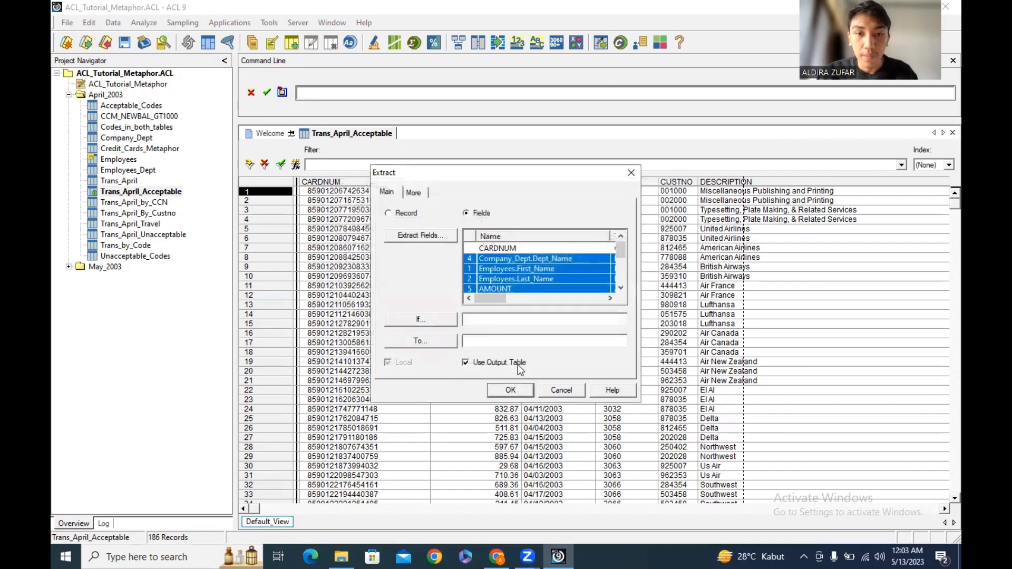
Step: Extract the selected fields to a new output table named Acceptable_Trans_by_Emp_April
left_click(505, 338)
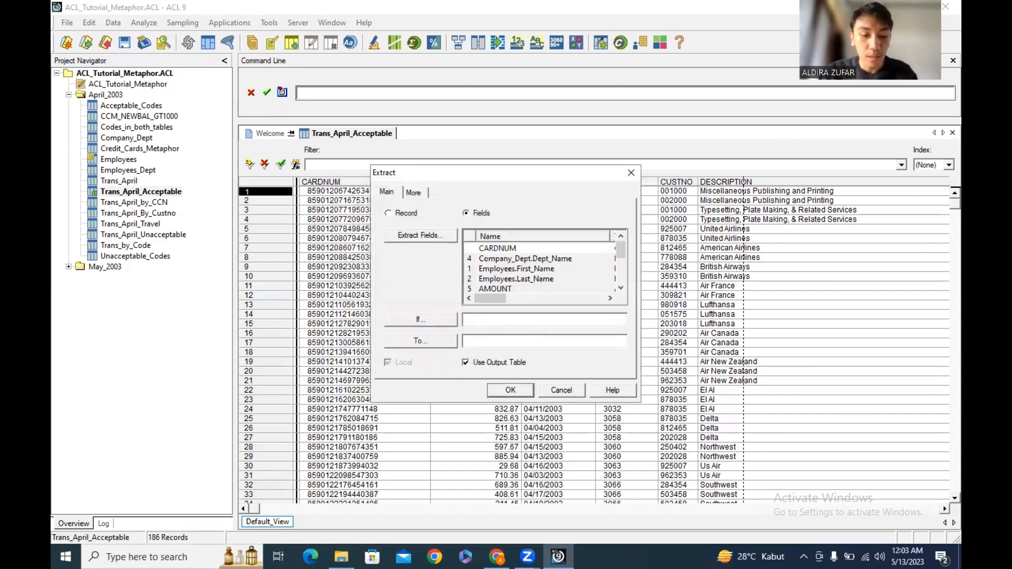
type("Acceptable_")
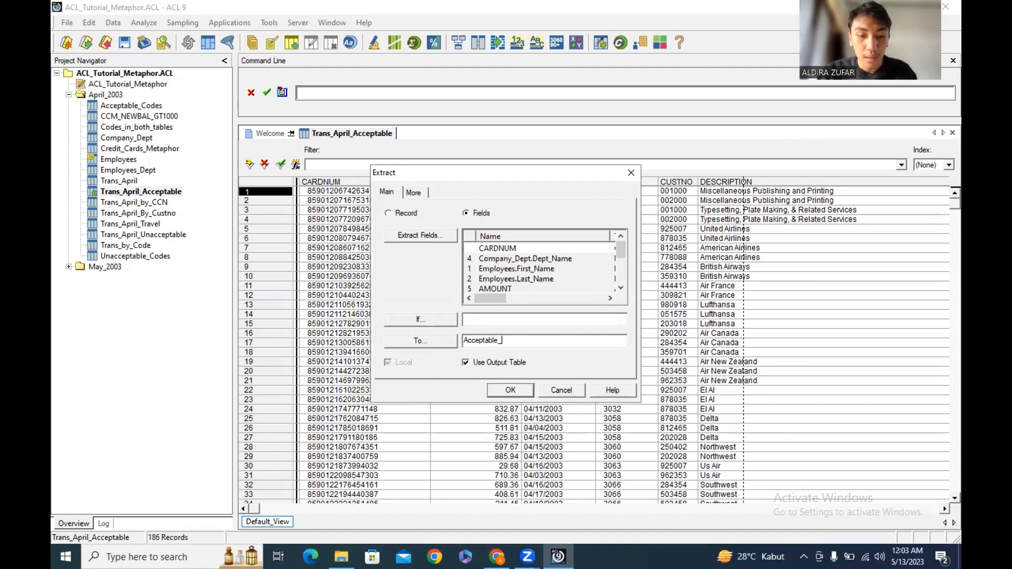
type("Trans_b")
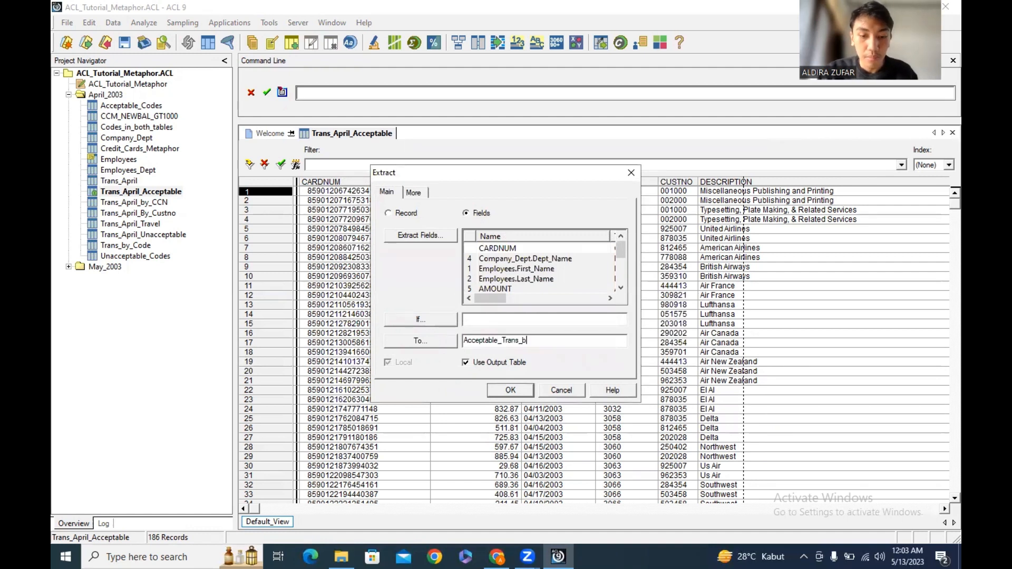
type("y_Emp_")
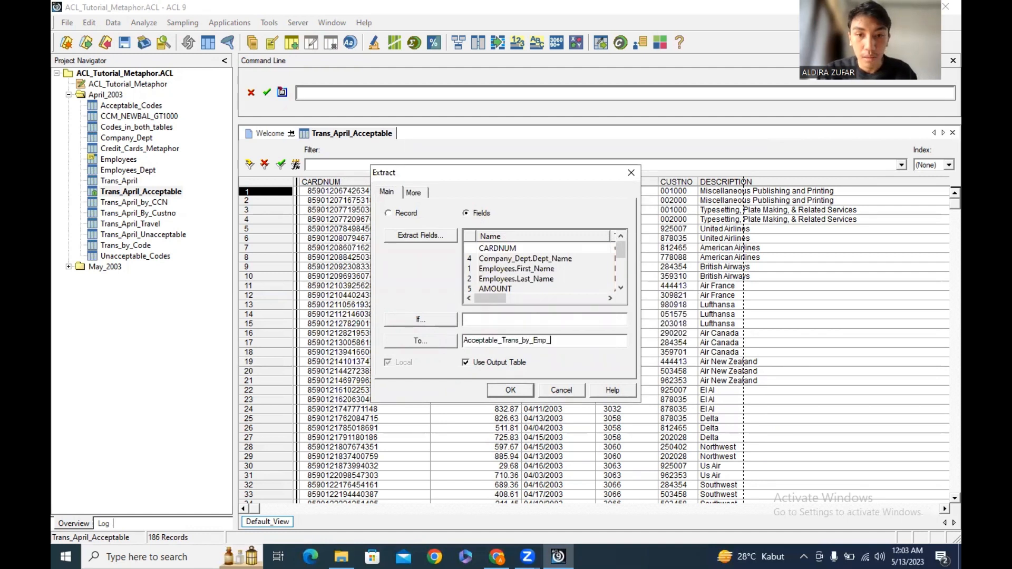
type("April")
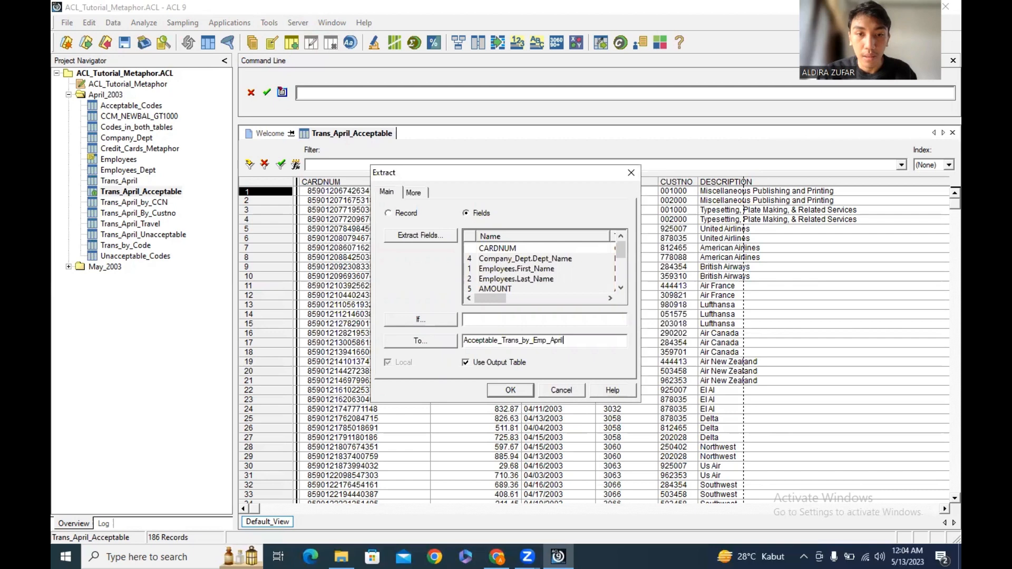
left_click(521, 391)
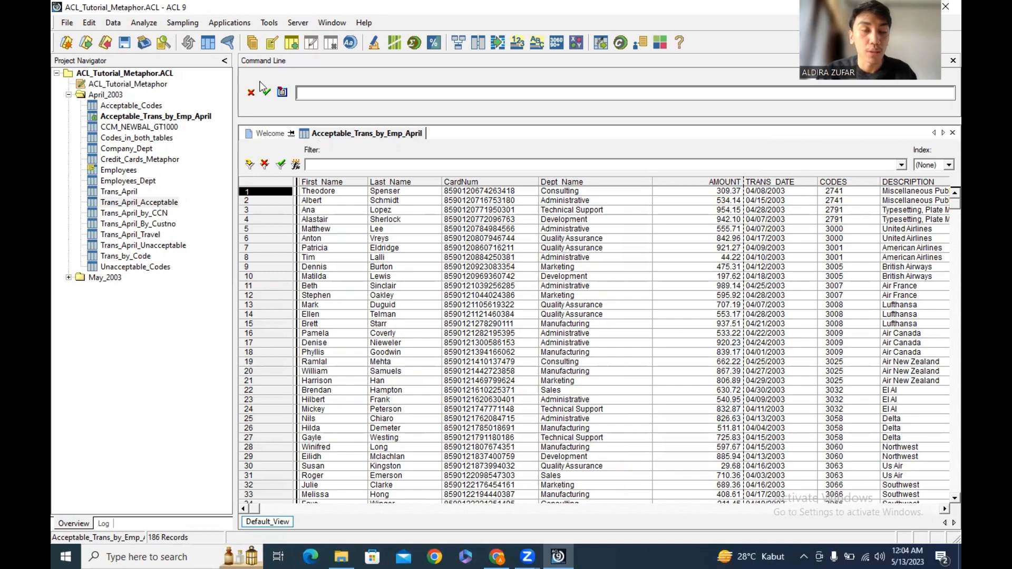
Step: Count the records in Acceptable_Trans_by_Emp_April
left_click(144, 23)
left_click(166, 38)
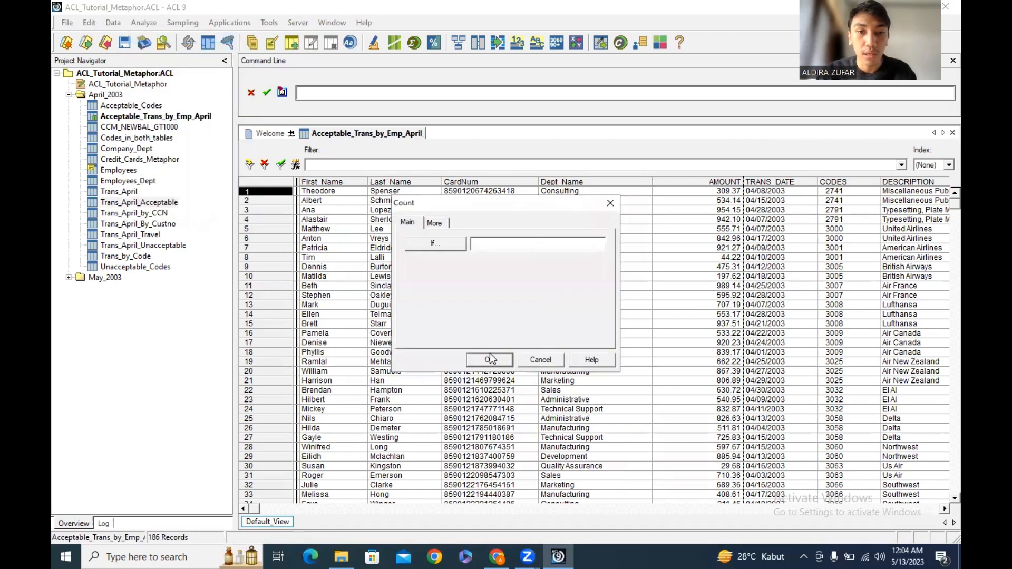
left_click(492, 357)
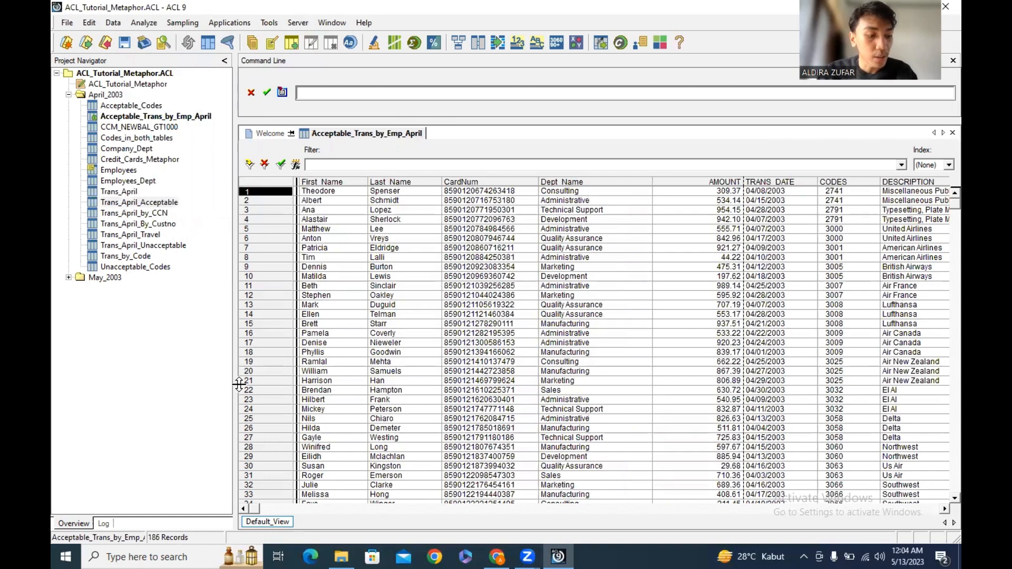
Step: Set up an export of the Acceptable_Trans_by_Emp_April view in Excel format
left_click(113, 23)
left_click(158, 52)
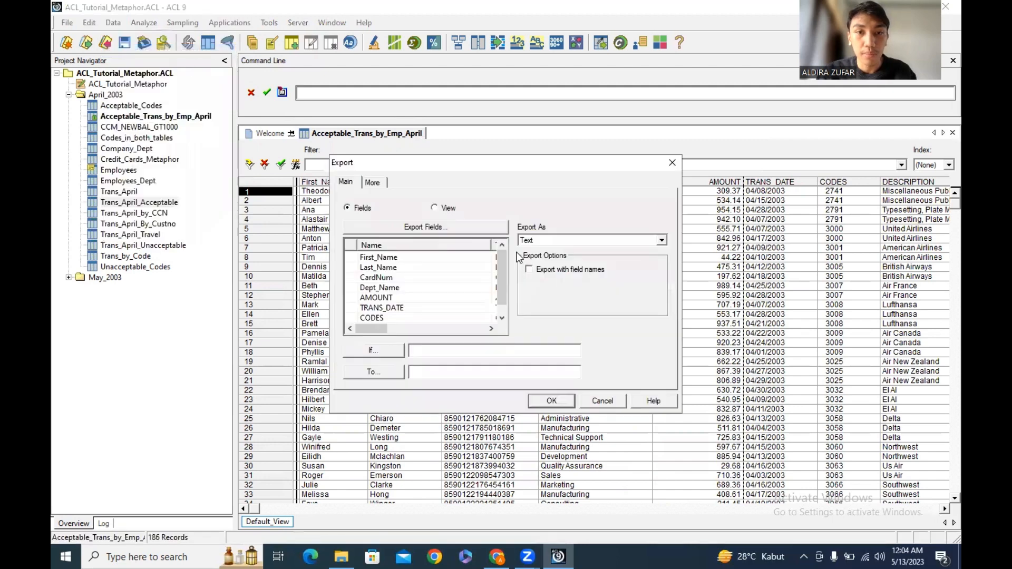
left_click(434, 208)
left_click(596, 242)
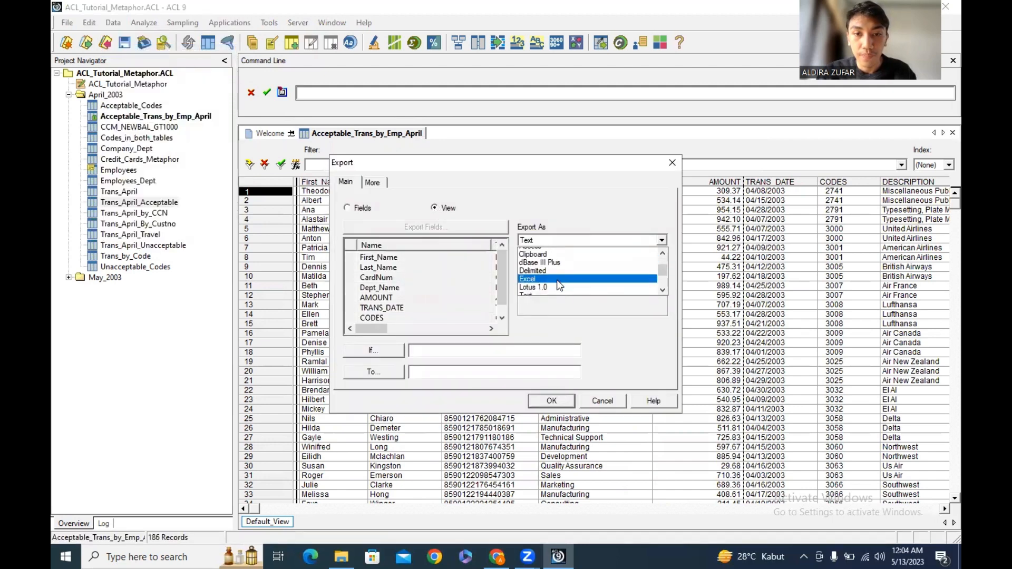
left_click(551, 262)
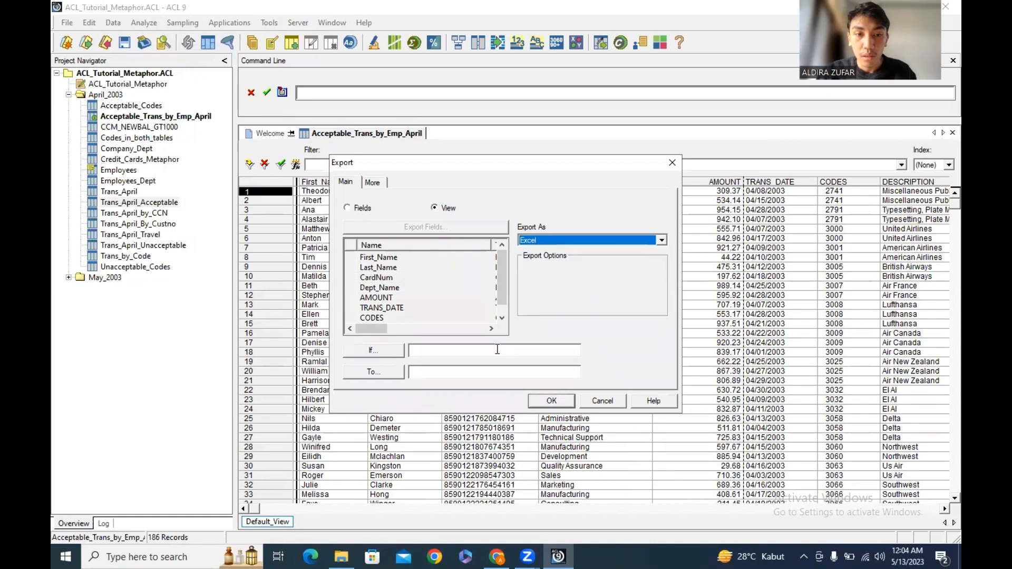
Step: Name the export file Acceptable_Trans_by_Emp_April and run the export
left_click(496, 372)
type("Acce")
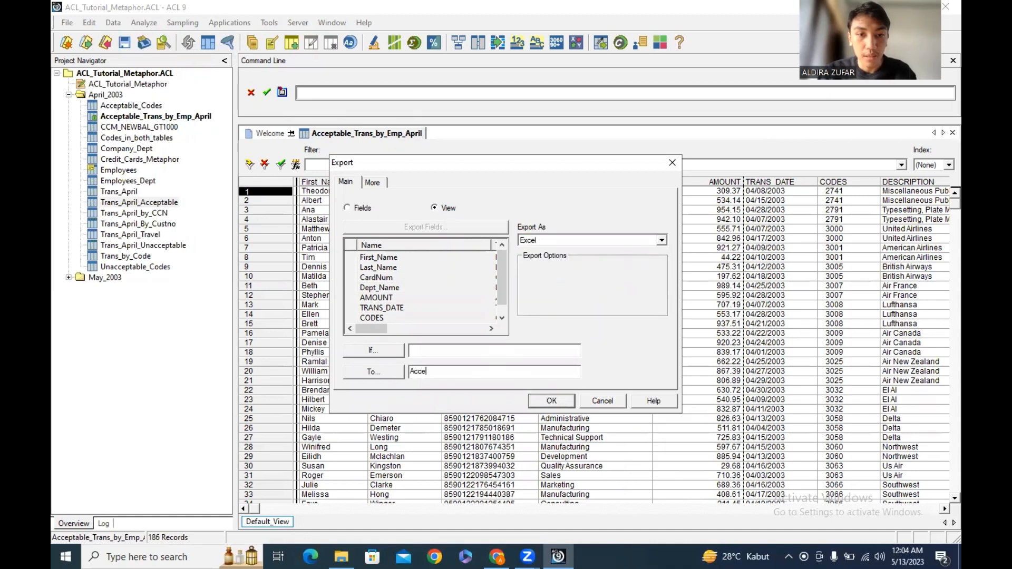
type("ptable_Trans")
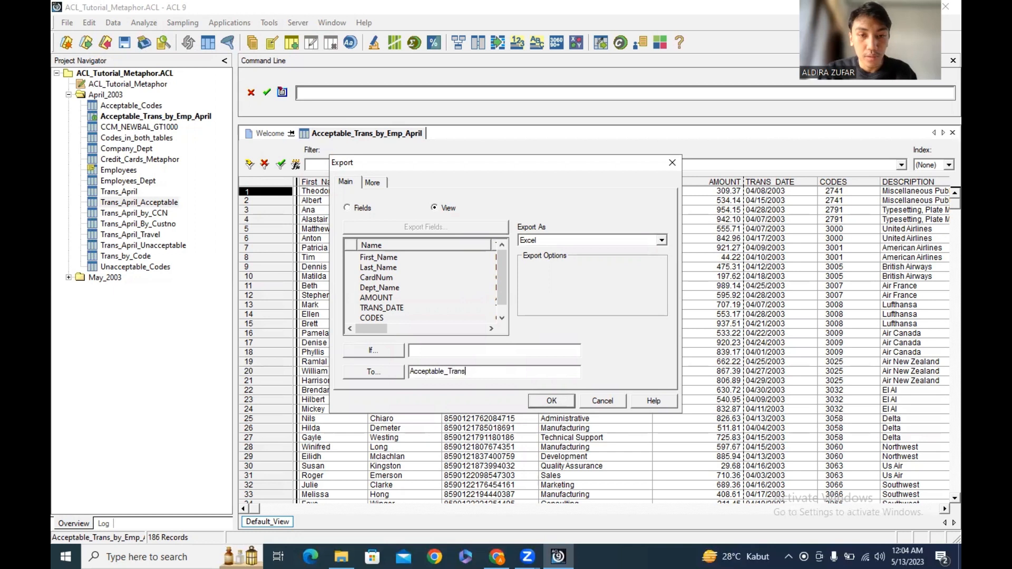
type("_by_")
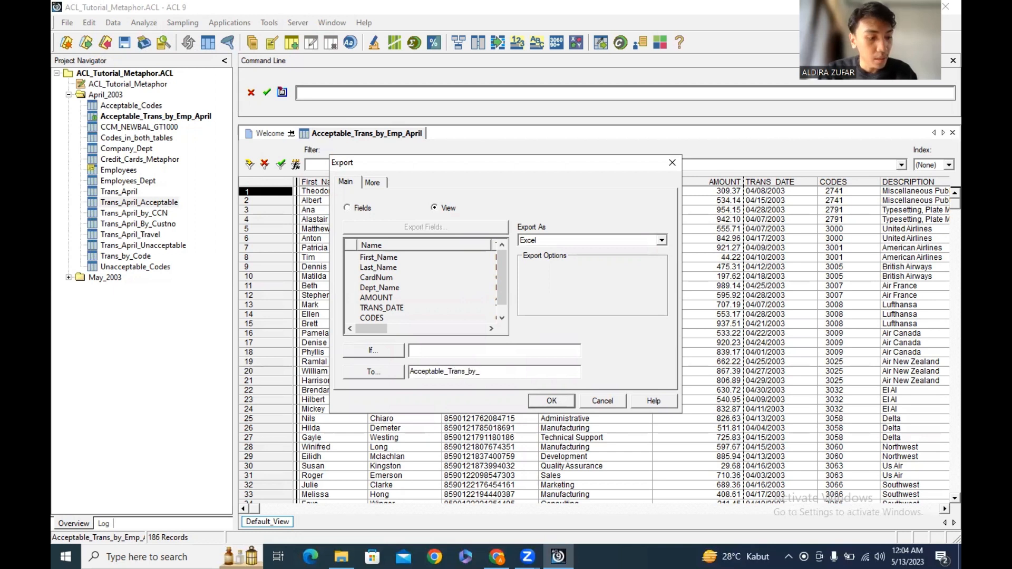
type("Emp_April")
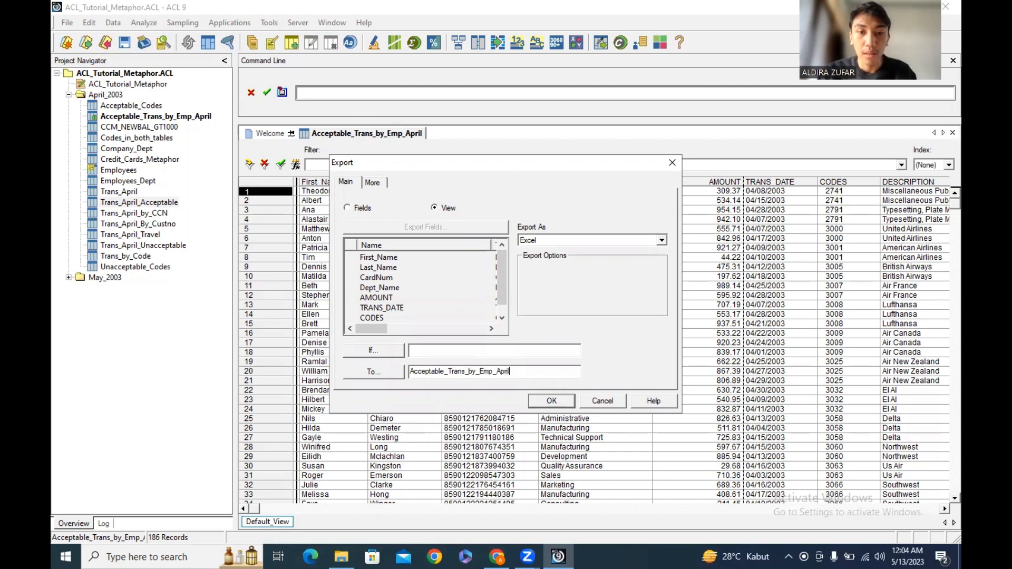
left_click(559, 406)
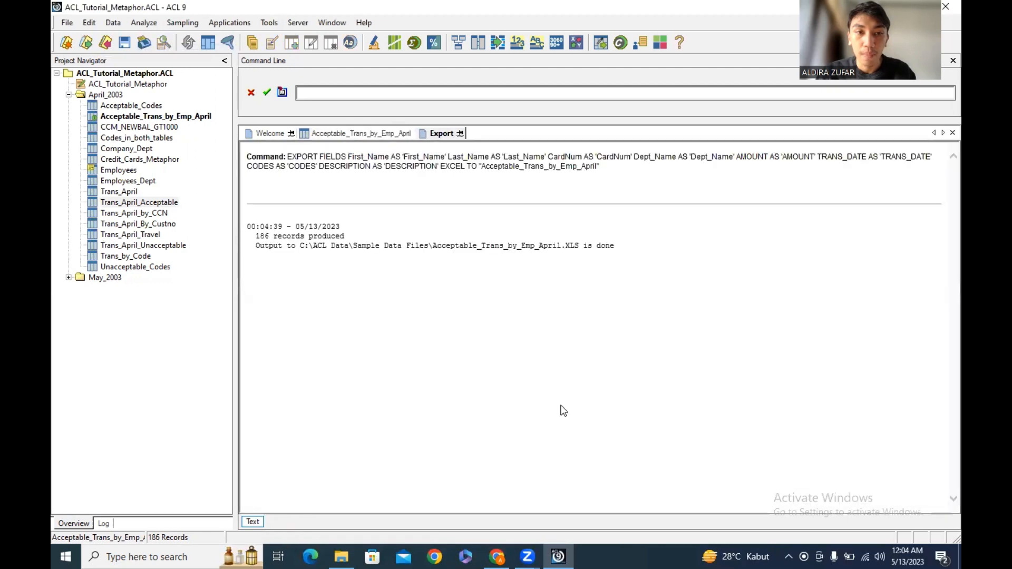
Step: Switch to File Explorer and open the exported Acceptable_Trans_by_Emp_April Excel file from the Sample Data Files folder
left_click(342, 557)
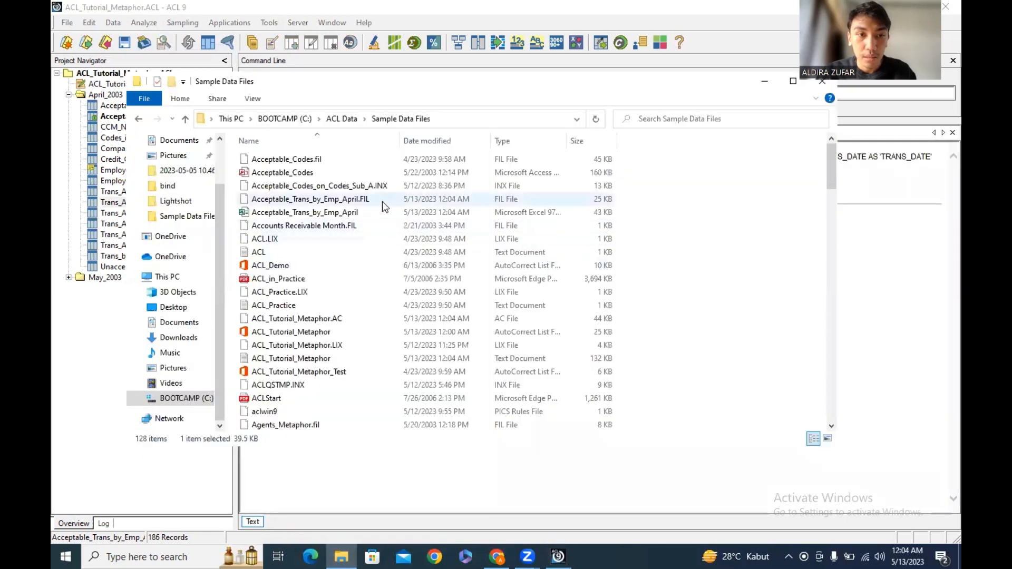
double_click(385, 210)
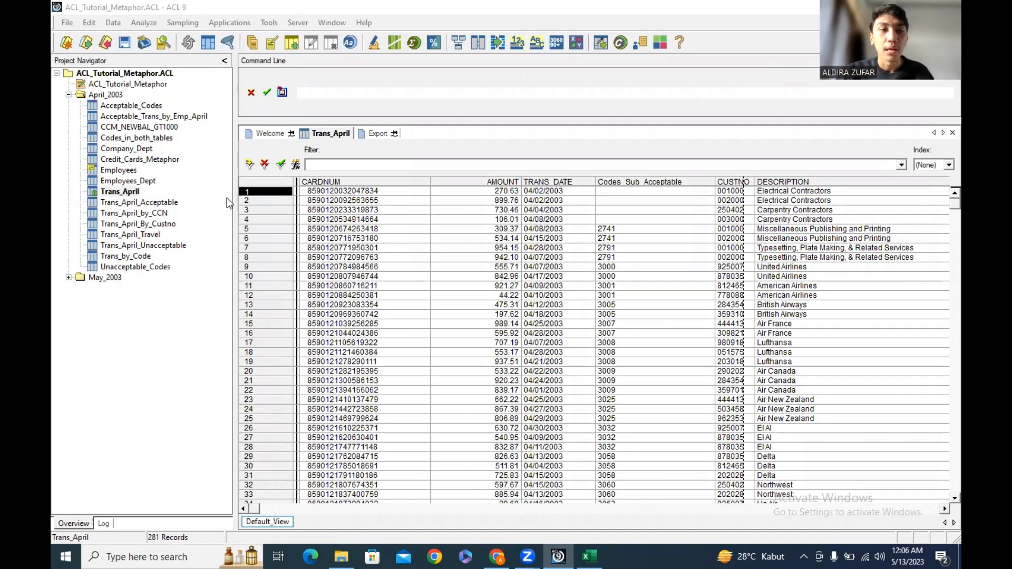
Step: Check how the Trans_April table is related to the Unacceptable_Codes and Acceptable_Codes tables
left_click(133, 193)
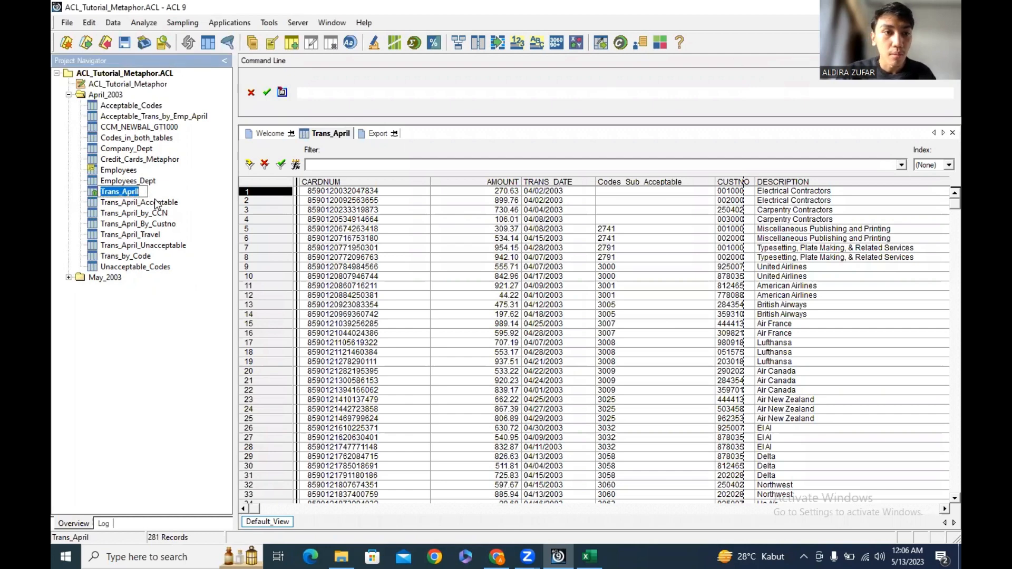
left_click(116, 23)
left_click(142, 104)
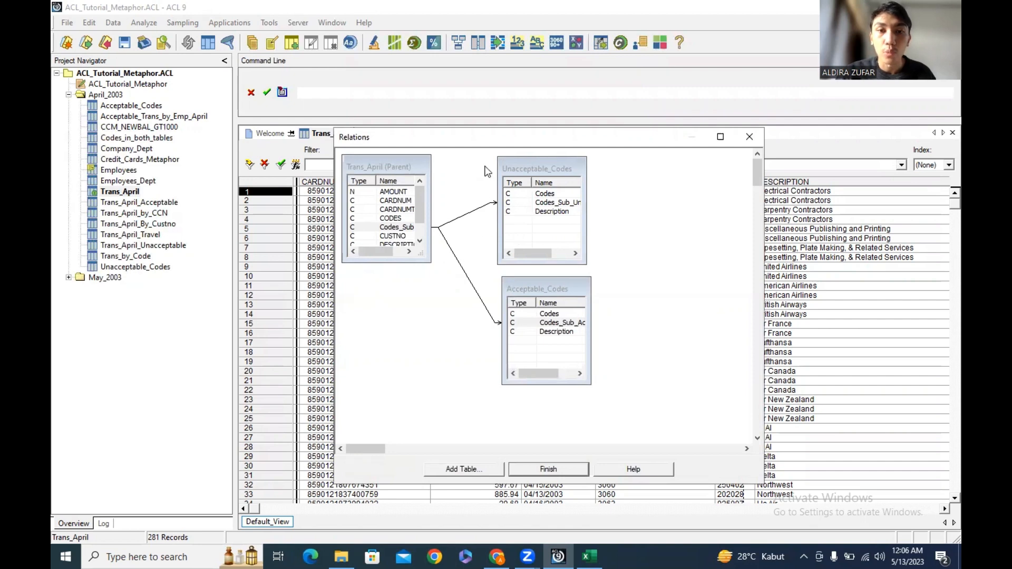
left_click(553, 464)
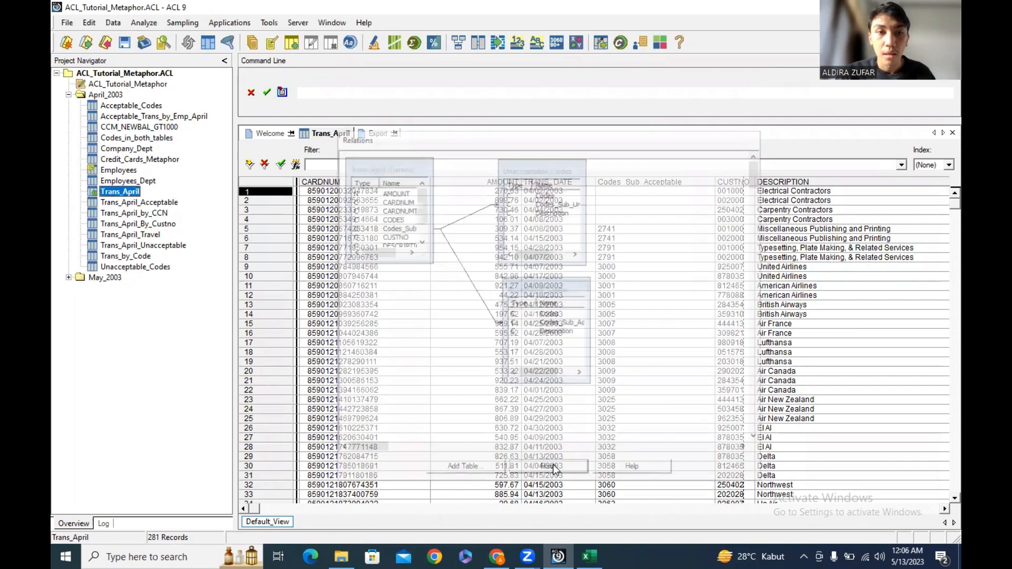
Step: Start a view filter on Trans_April with the condition (Acceptable_Codes.Codes_Sub_Acceptable=" ")
left_click(298, 166)
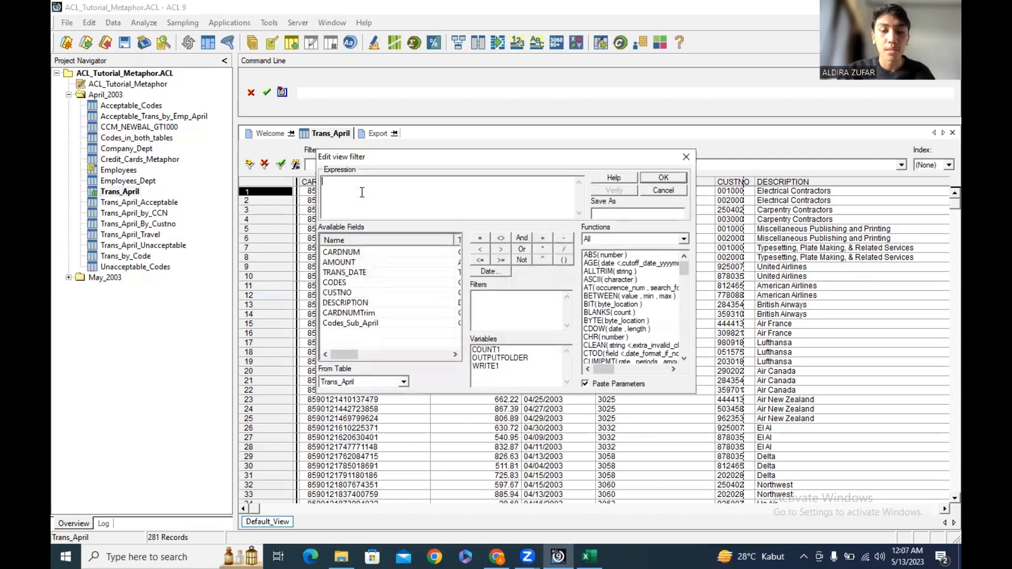
left_click(403, 382)
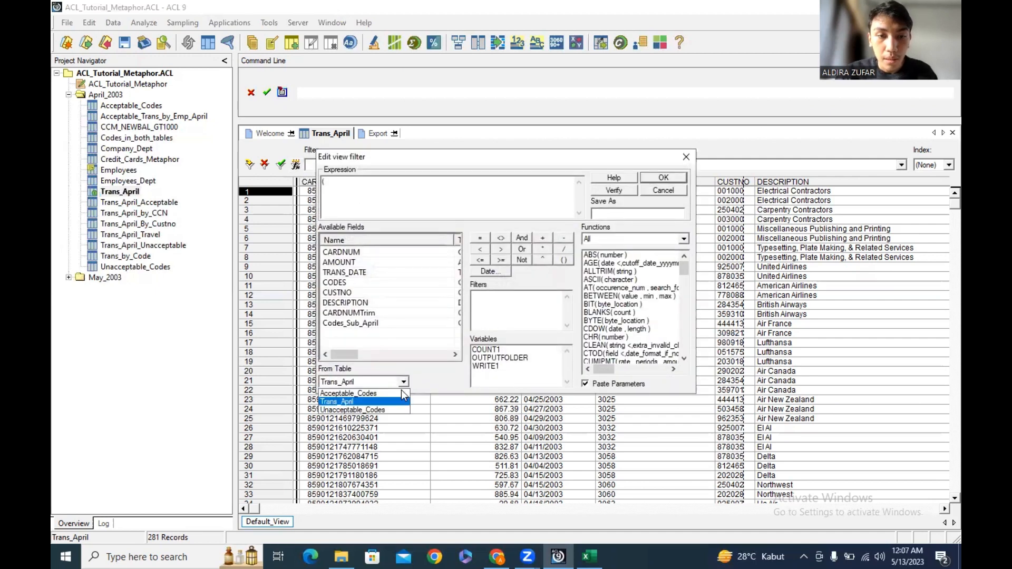
left_click(402, 393)
double_click(378, 273)
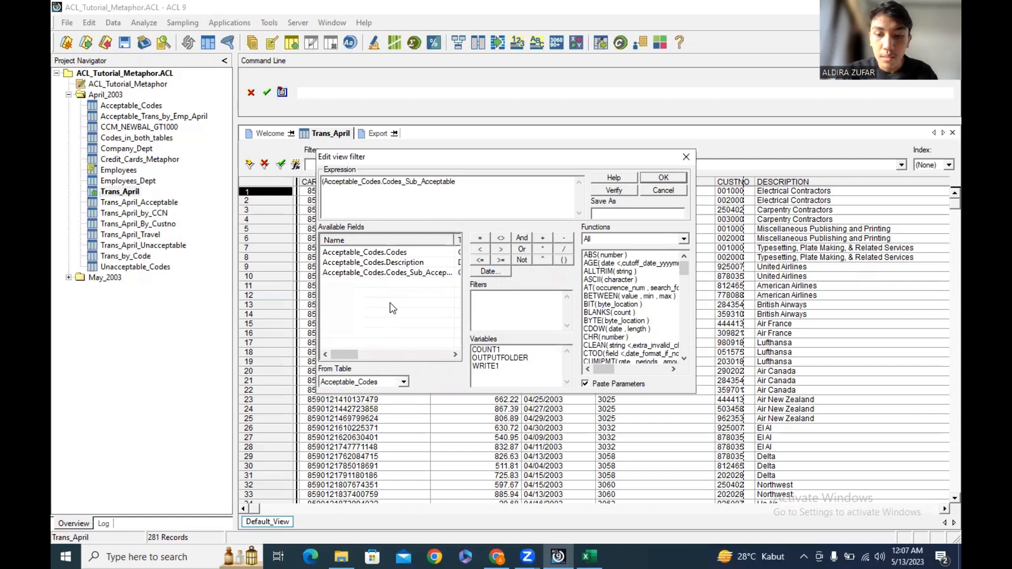
type("=")
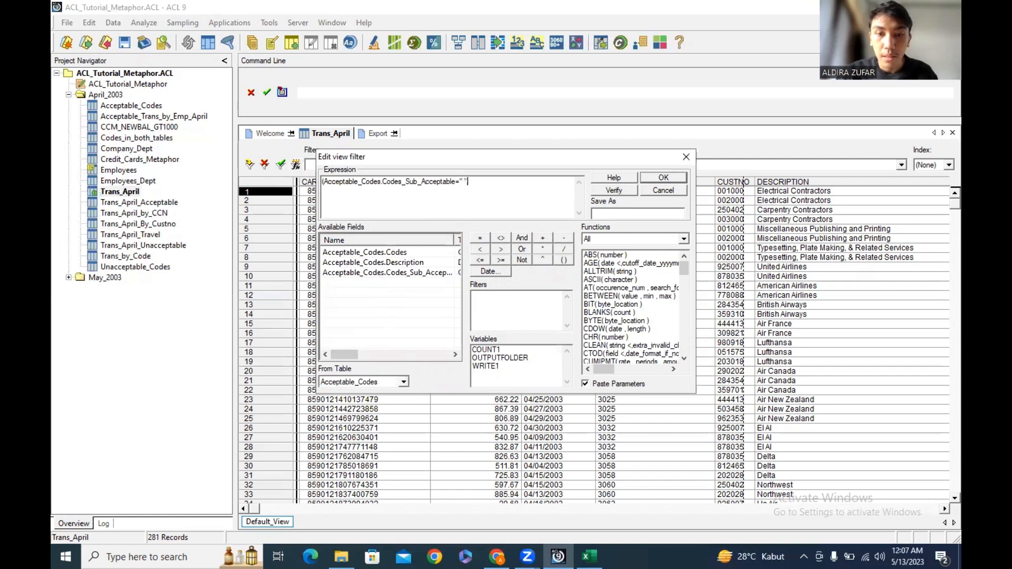
type("\" \")")
Step: Extend the filter expression with AND (Unacceptable_Codes.Codes_Sub_Unacceptable=" ")
left_click(522, 238)
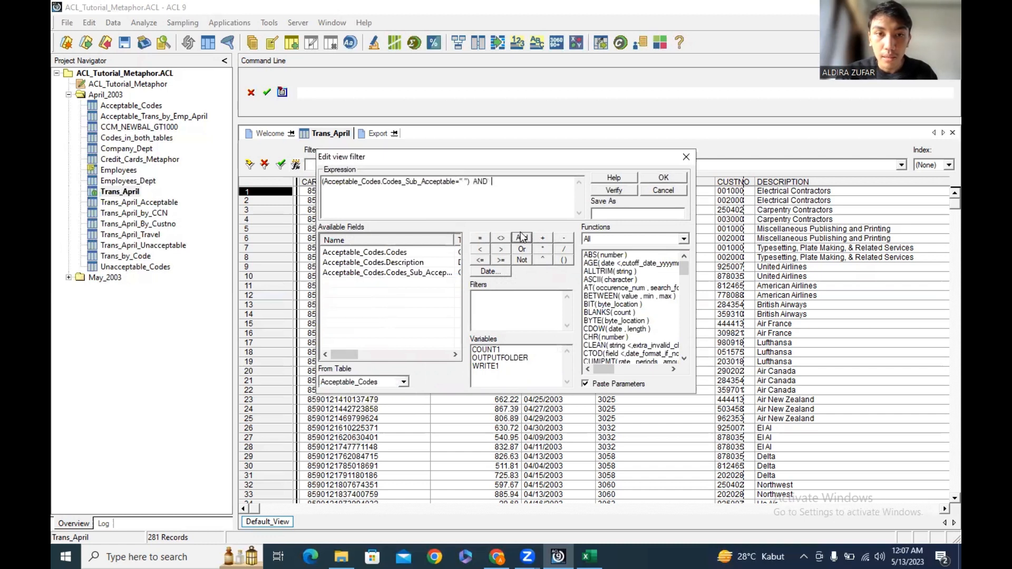
type("(")
left_click(375, 382)
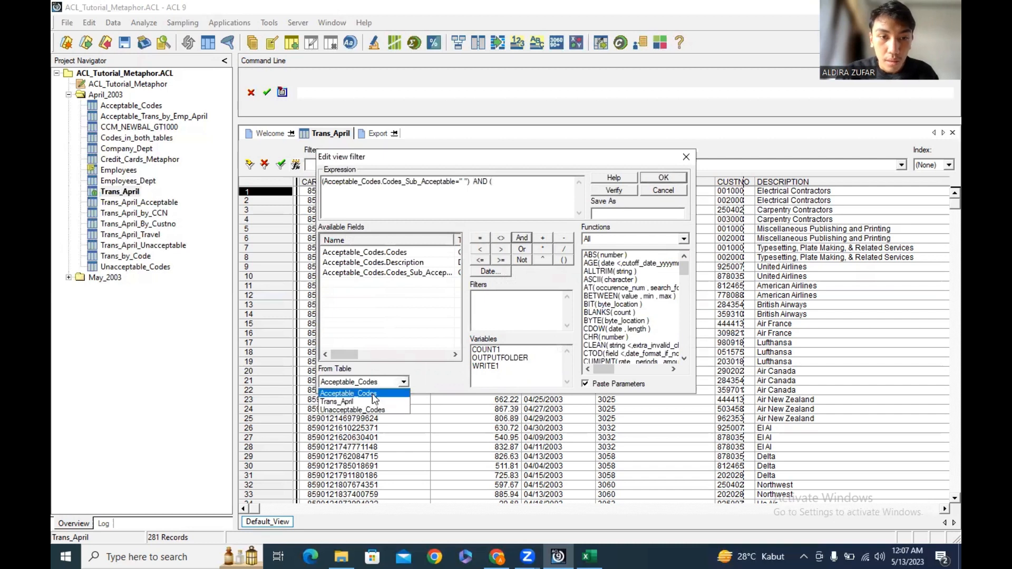
left_click(373, 410)
double_click(347, 273)
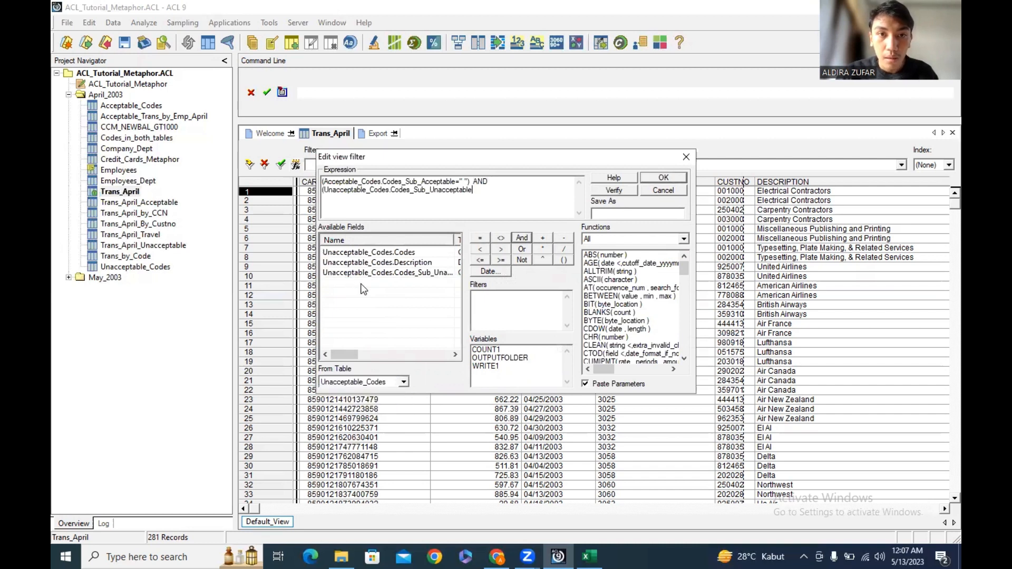
type("=\"")
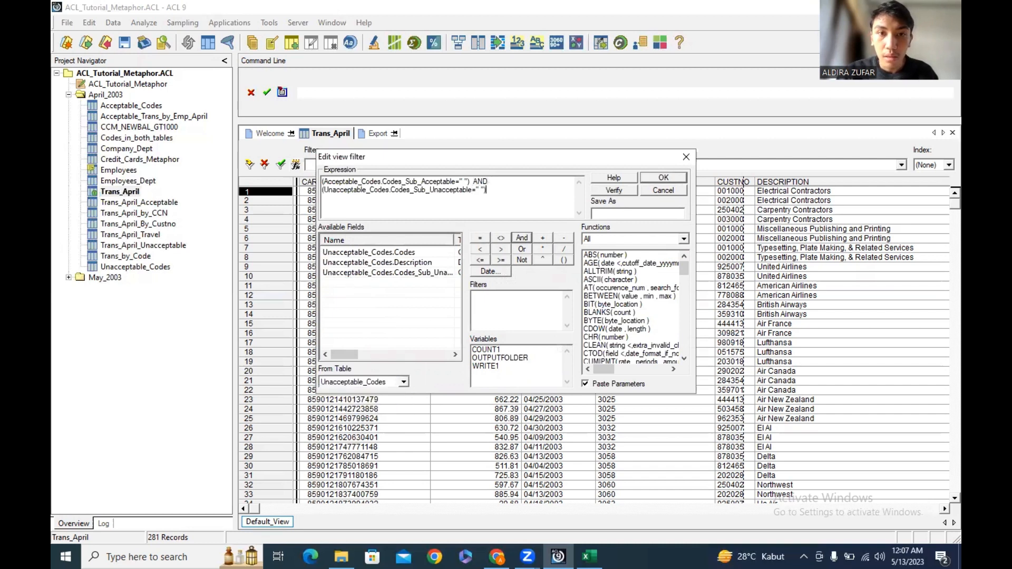
type(" \")")
Step: Verify the filter expression and apply it to the Trans_April view
left_click(613, 189)
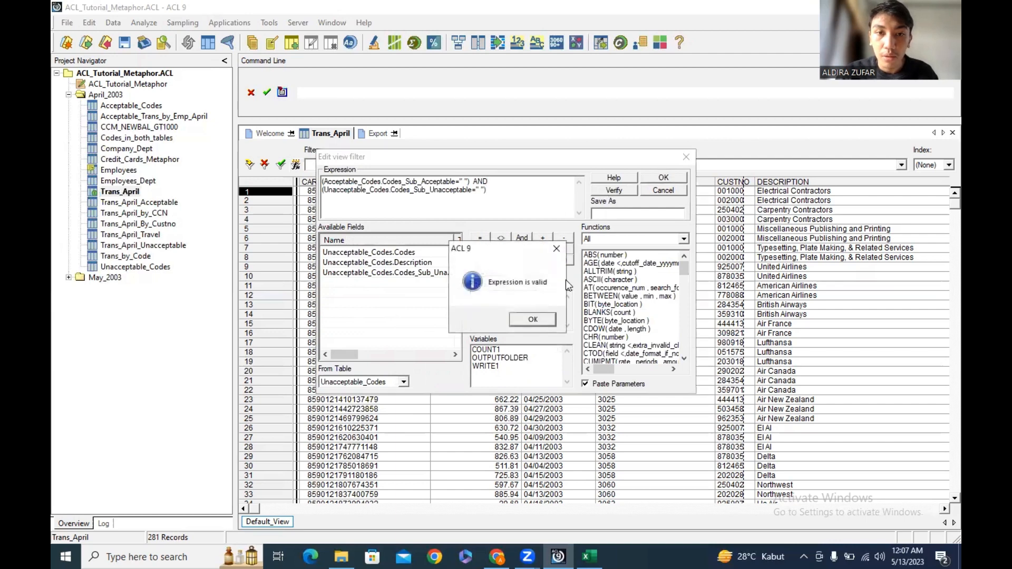
left_click(532, 318)
left_click(676, 176)
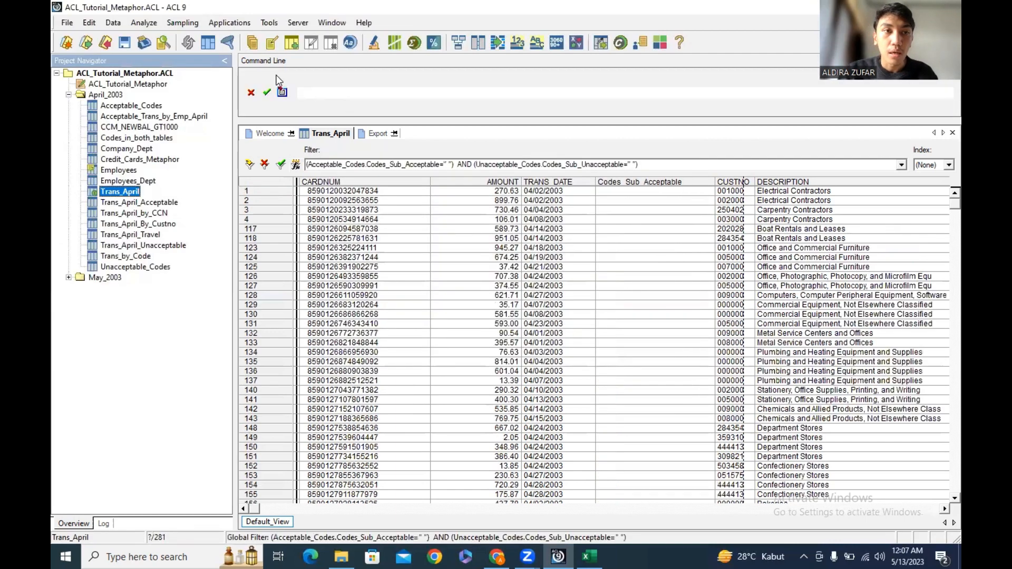
left_click(785, 53)
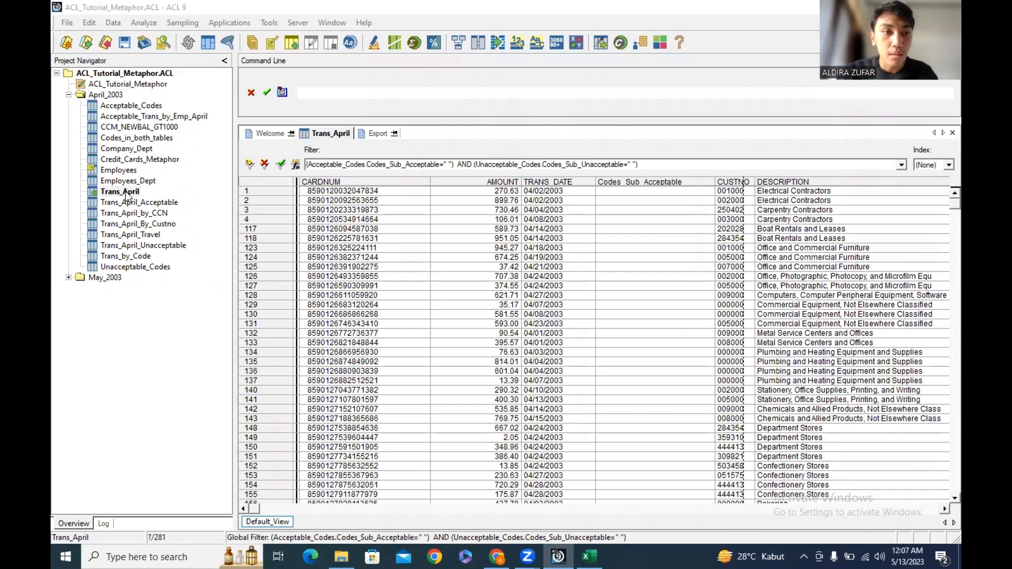
Step: Count the filtered records in Trans_April
left_click(144, 23)
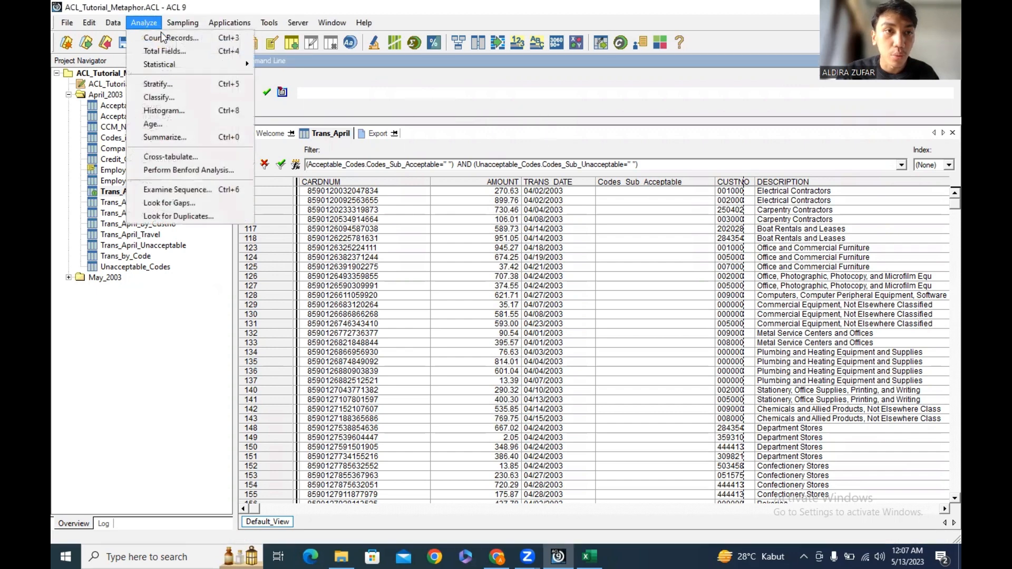
left_click(161, 35)
left_click(489, 360)
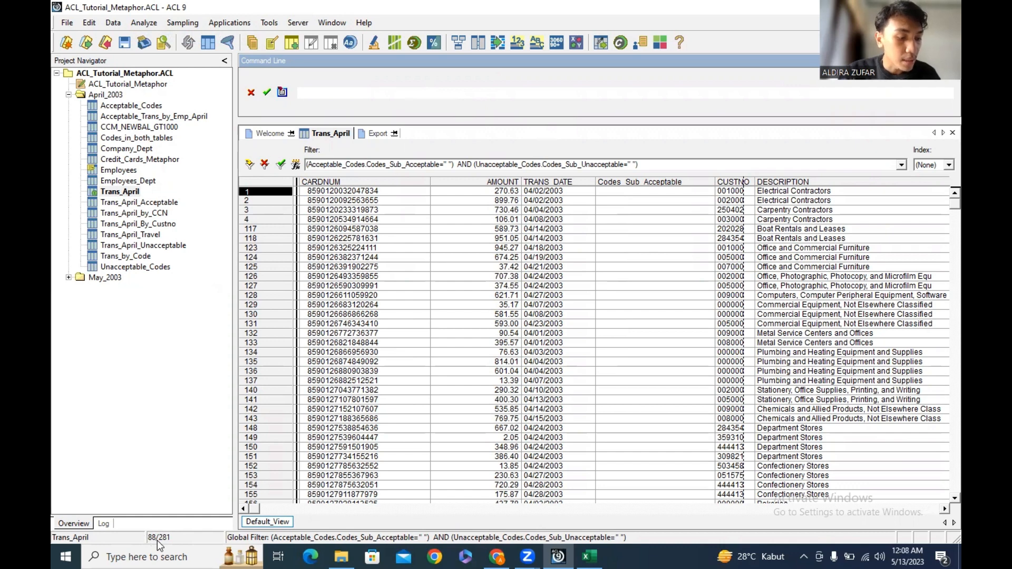
Step: Extract the filtered Trans_April records to an output table named Trans_April_Need_Approval, overwriting the existing file
left_click(113, 22)
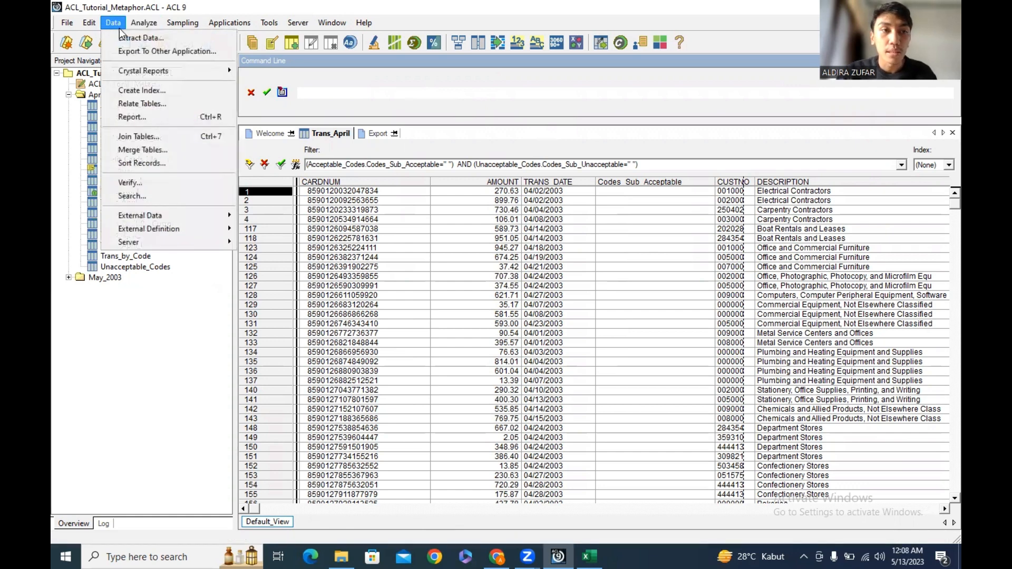
left_click(148, 40)
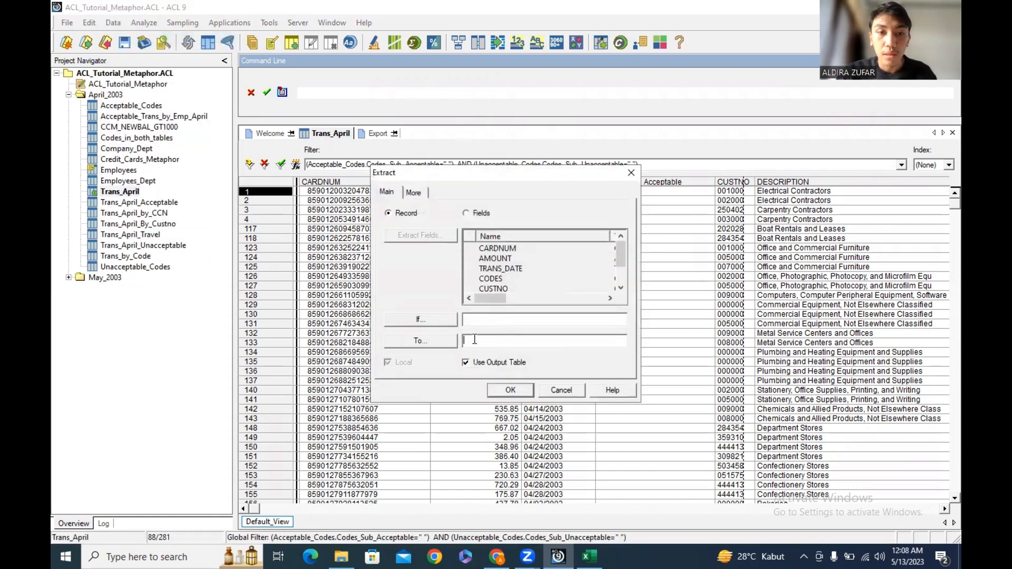
type("Tr")
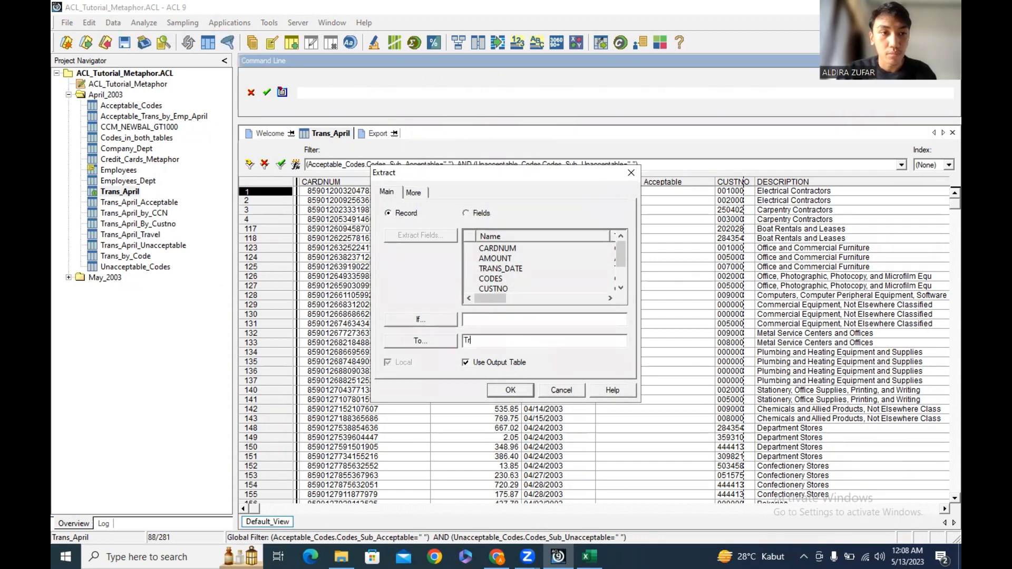
type("ans_April")
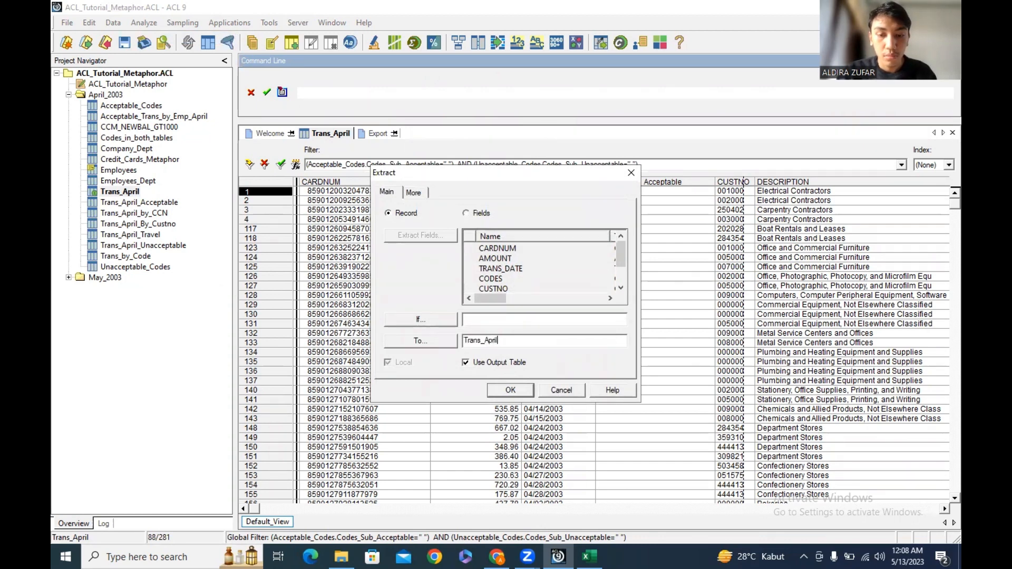
type("_Need_Approval")
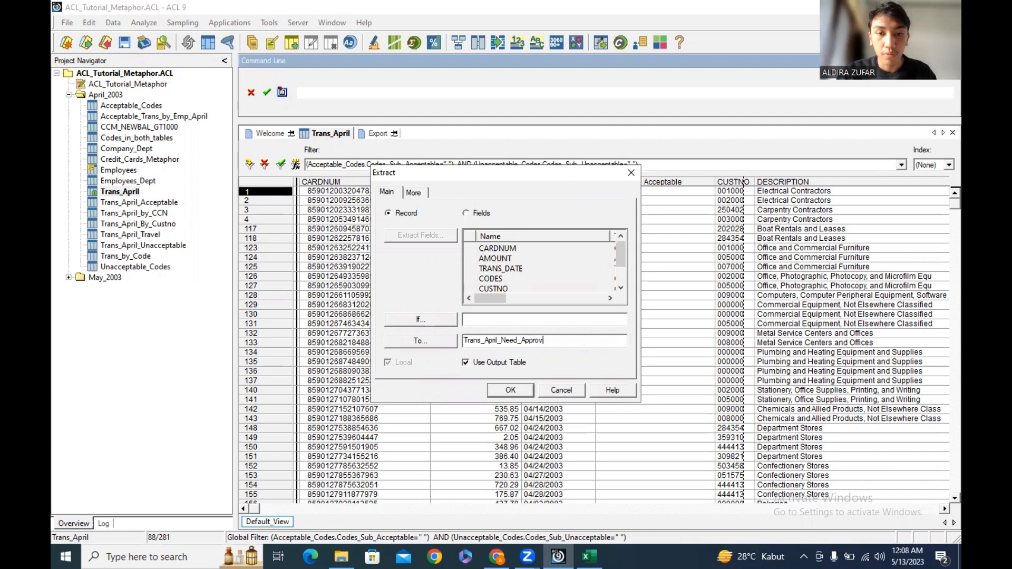
left_click(522, 390)
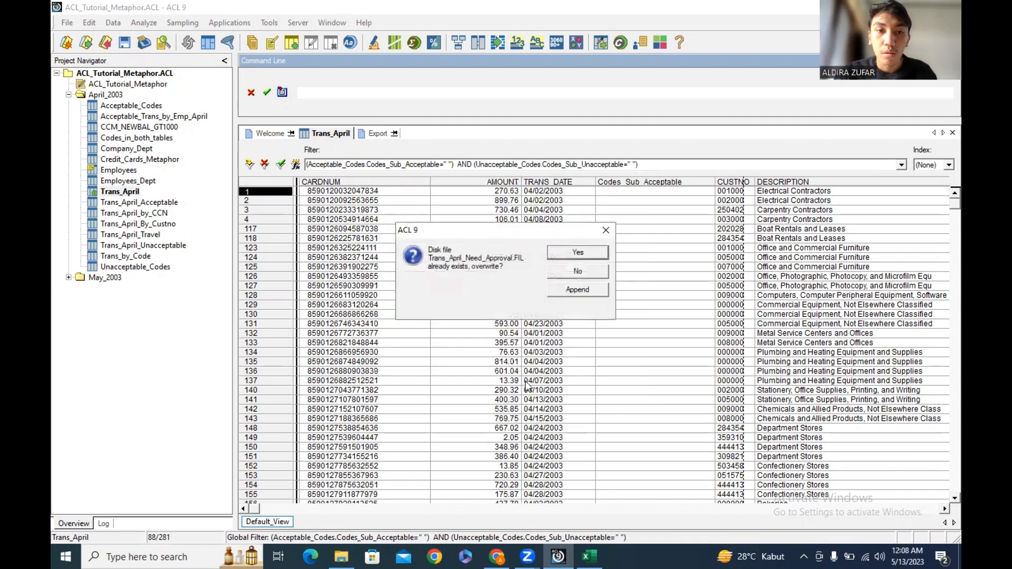
key("Return")
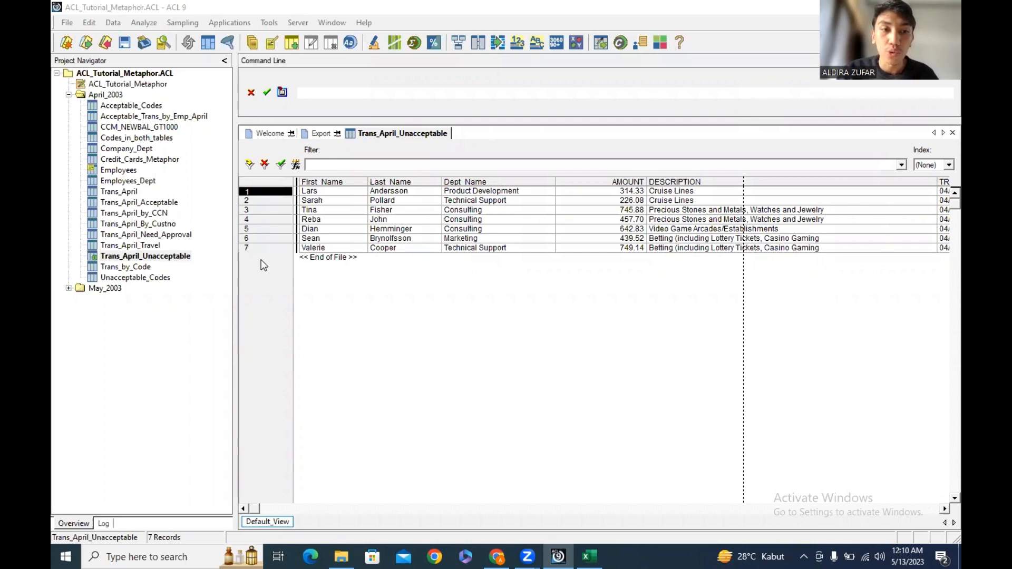
Step: Set up a report on Acceptable_Trans_by_Emp_April with the header "Acceptable Transaction by Metaphor's Employee in April 2003"
double_click(119, 171)
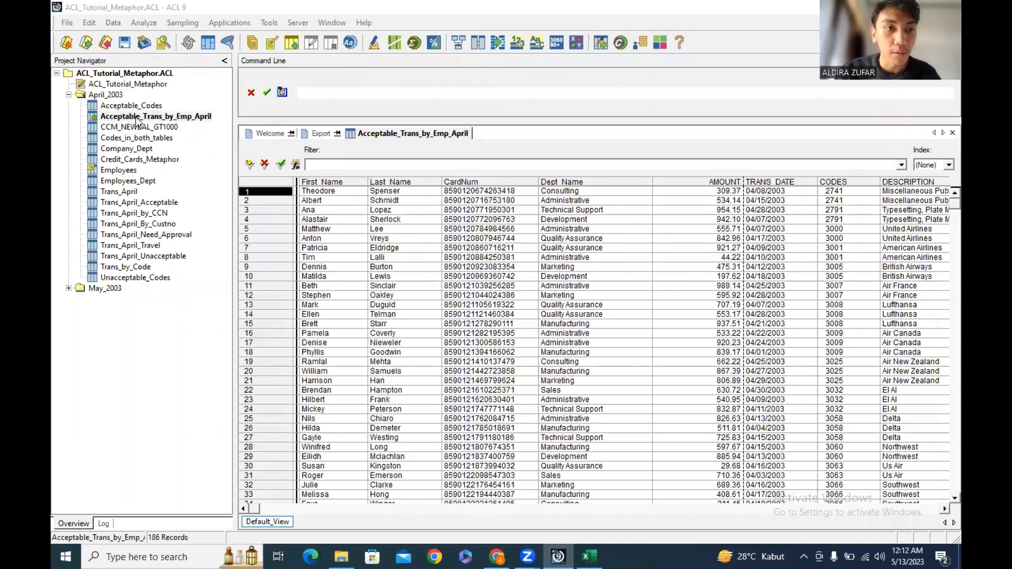
left_click(113, 23)
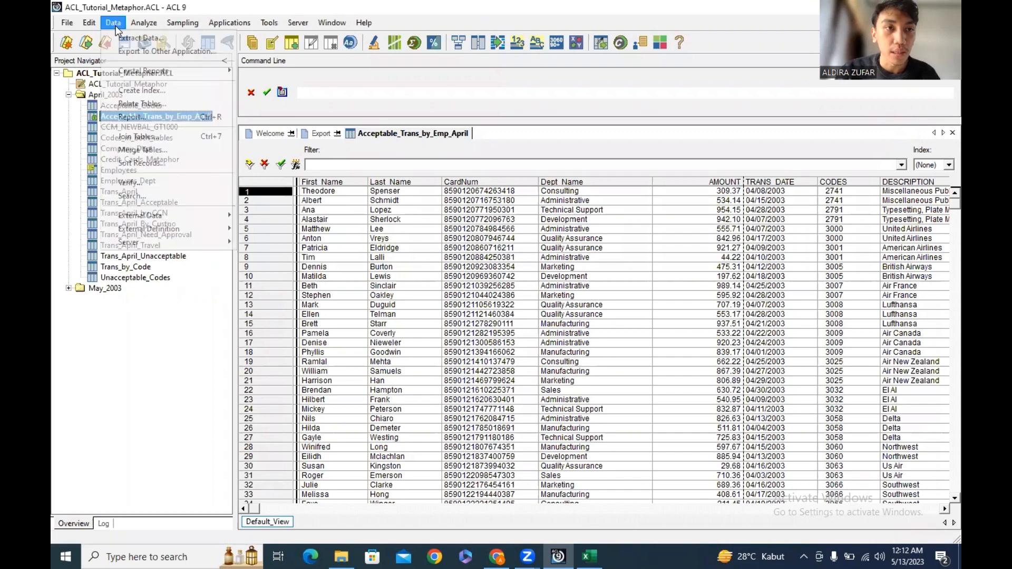
left_click(142, 117)
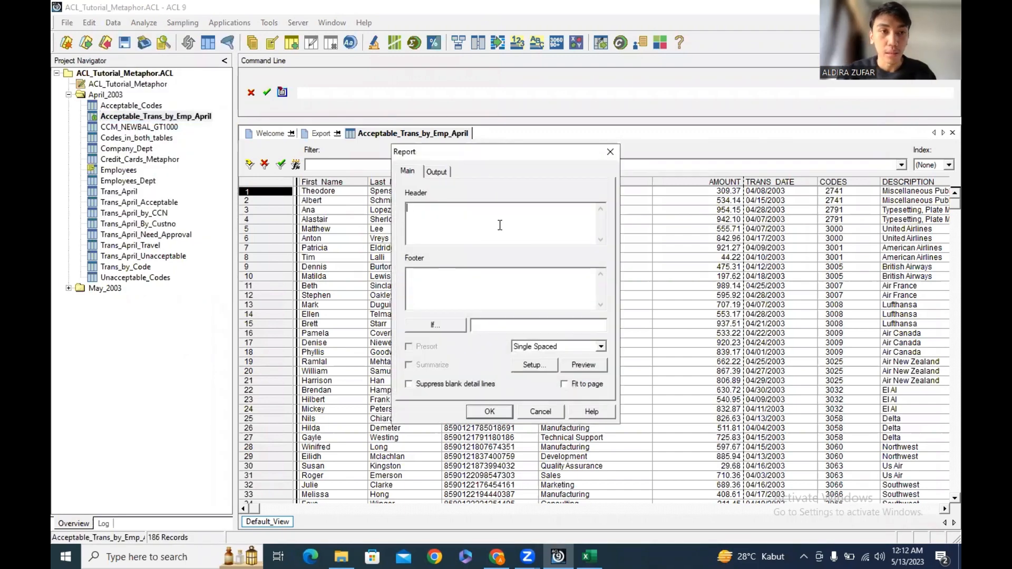
type("Accep")
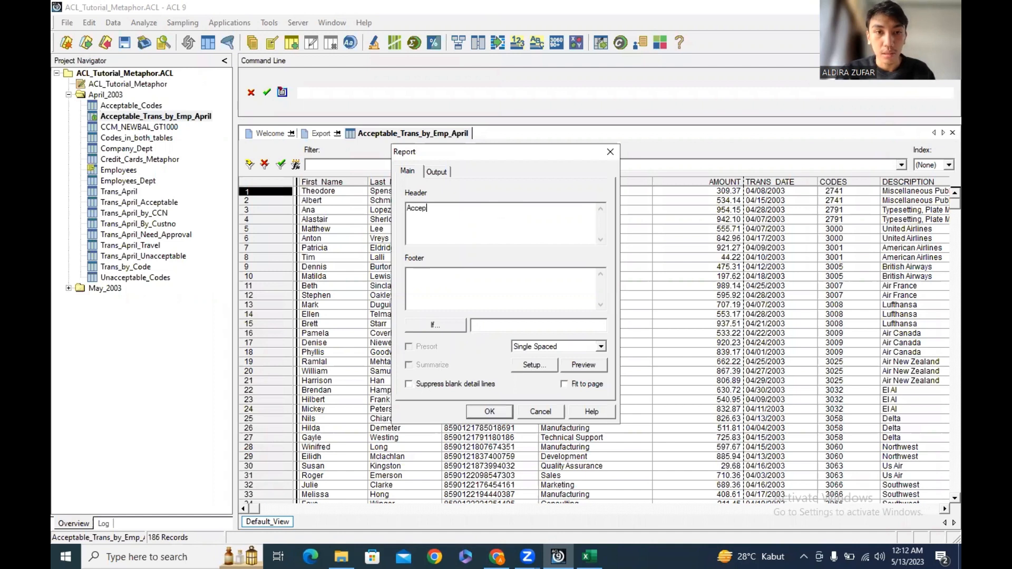
type("table Transacti")
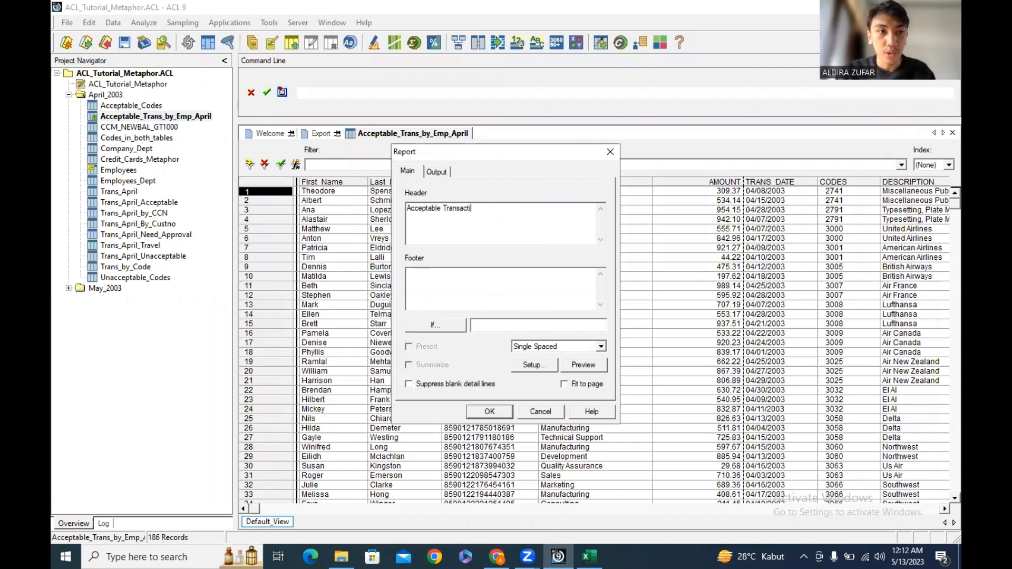
type("on by Emp")
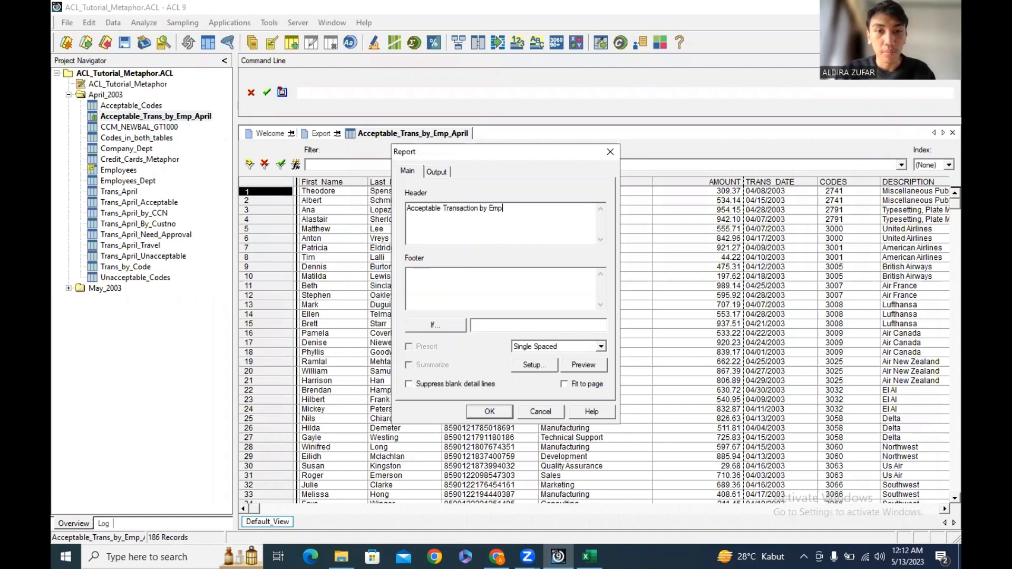
type("loyee")
key("BackSpace")
key("BackSpace")
key("BackSpace")
key("BackSpace")
key("BackSpace")
key("BackSpace")
key("BackSpace")
key("BackSpace")
key("BackSpace")
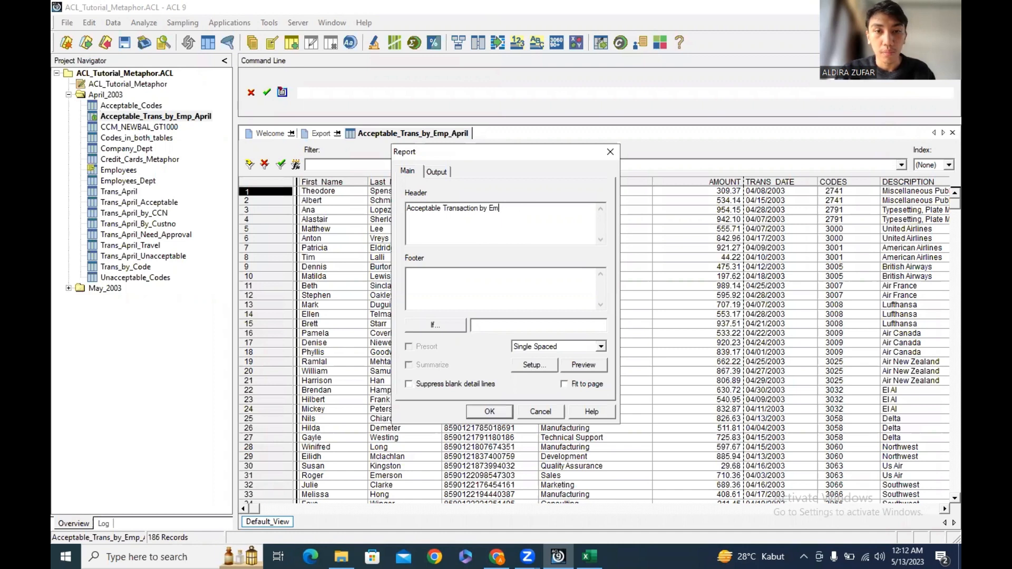
type("Metaphor's Employee in")
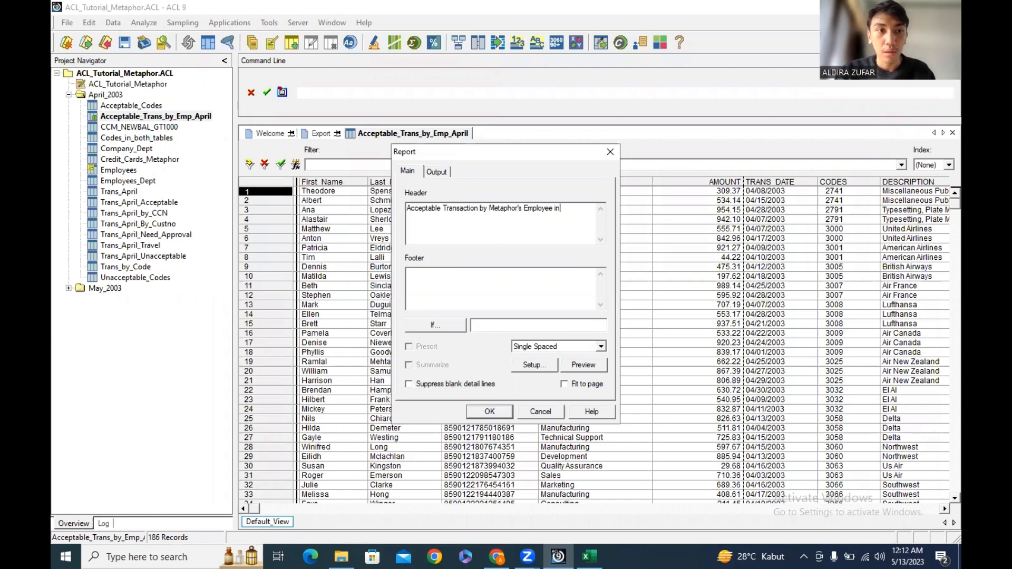
type(" April")
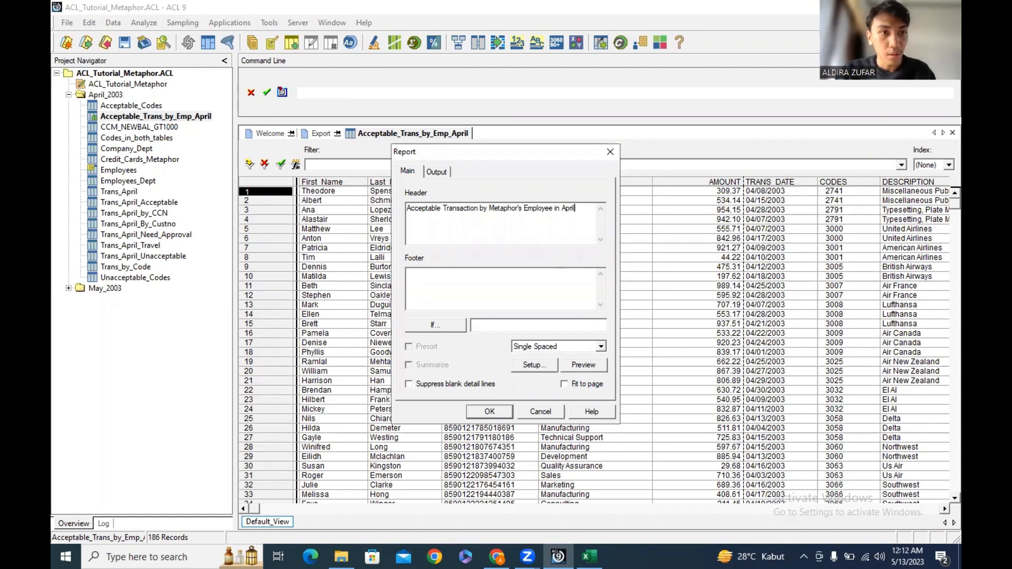
type(" 2003")
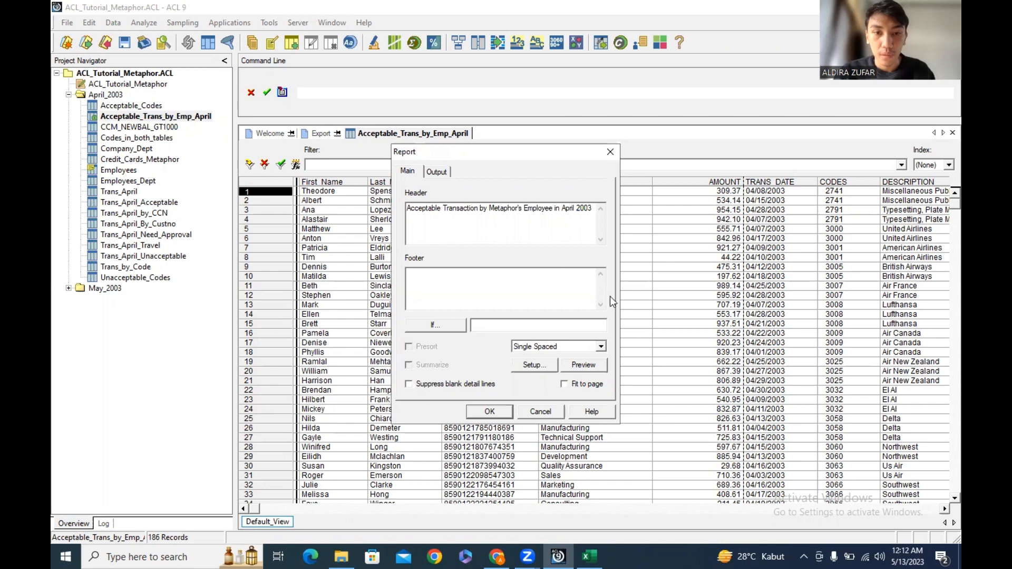
Step: Output the report to an HTML text file named Acceptable_Trans_by_Emp_April
left_click(437, 171)
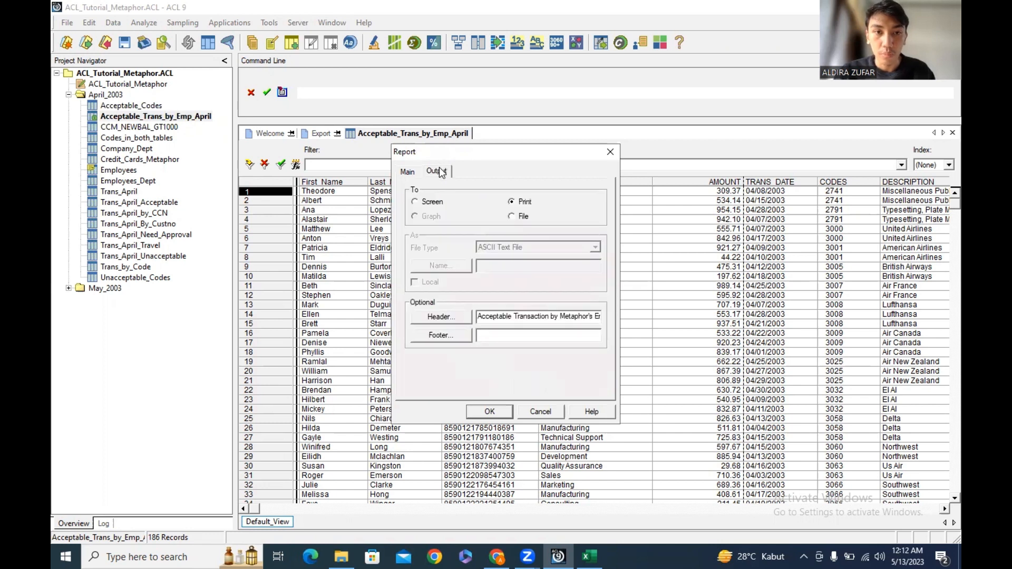
left_click(511, 217)
left_click(569, 248)
left_click(568, 258)
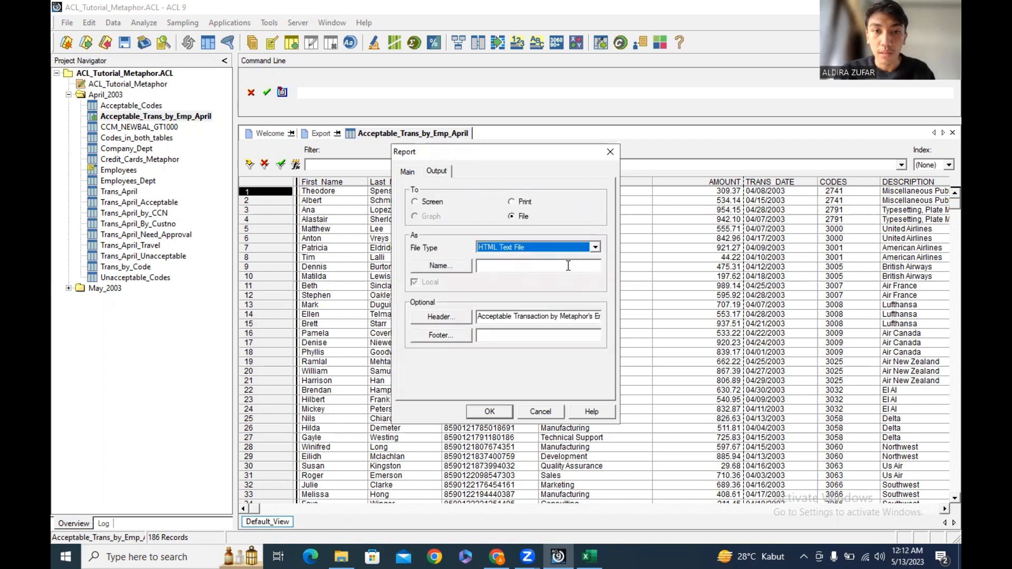
left_click(568, 267)
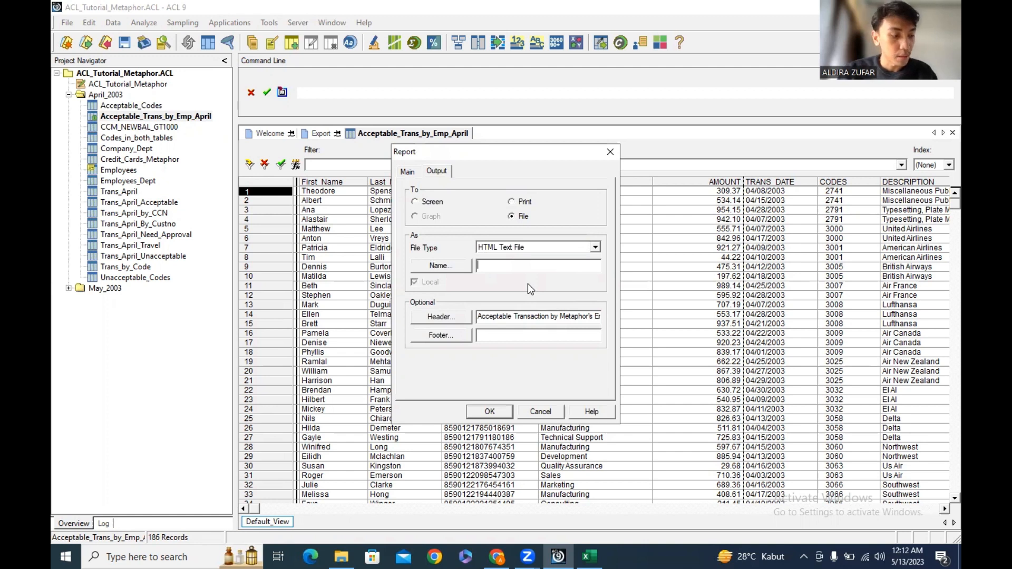
type("Acc")
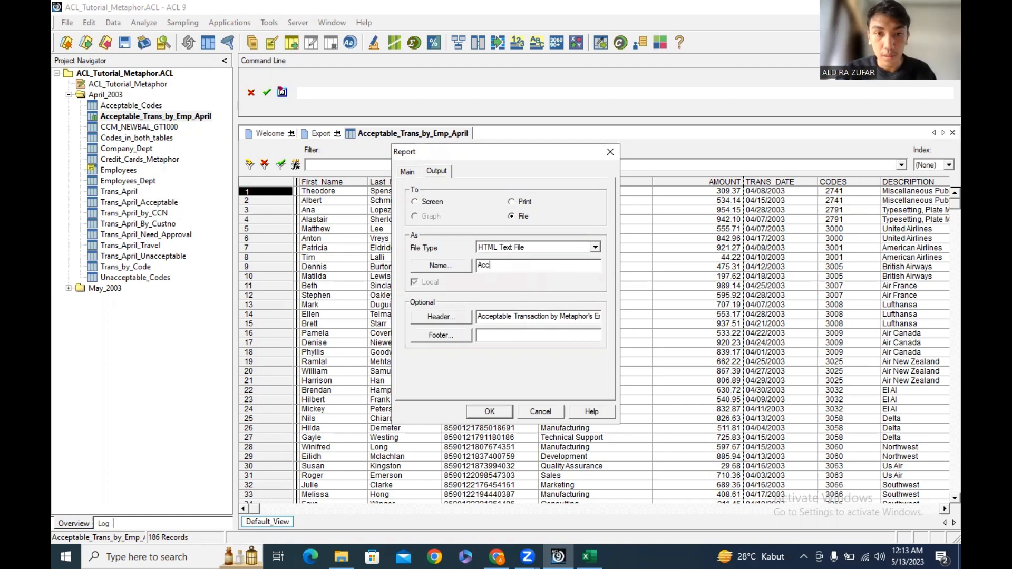
type("eptable")
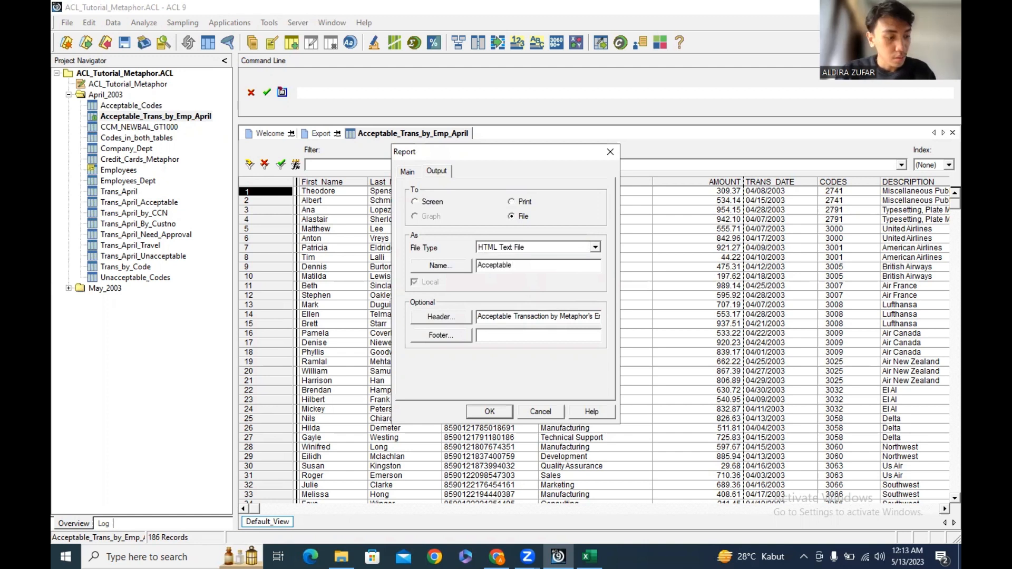
type("_Trans")
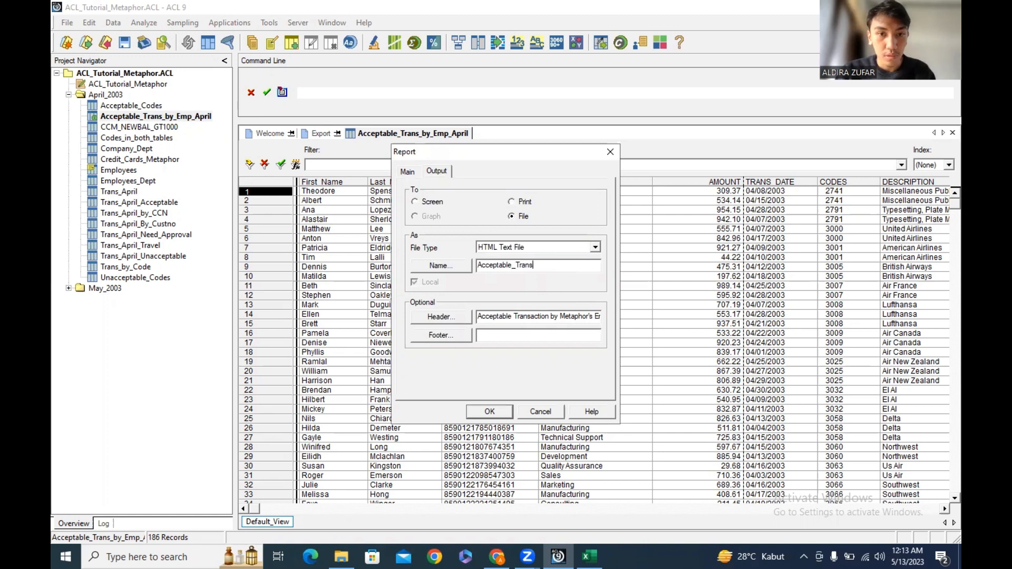
type("_by")
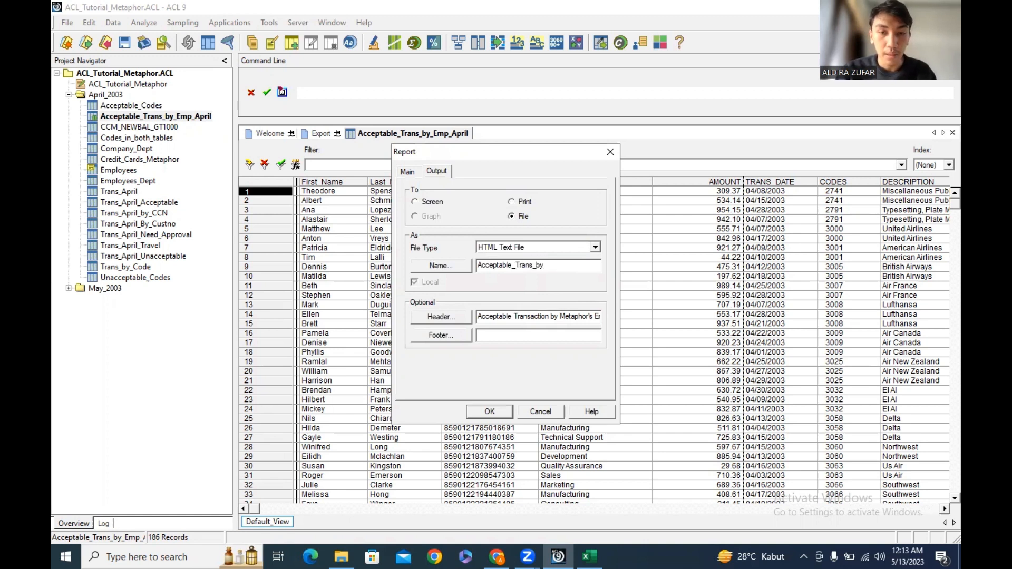
type("_Emp_April")
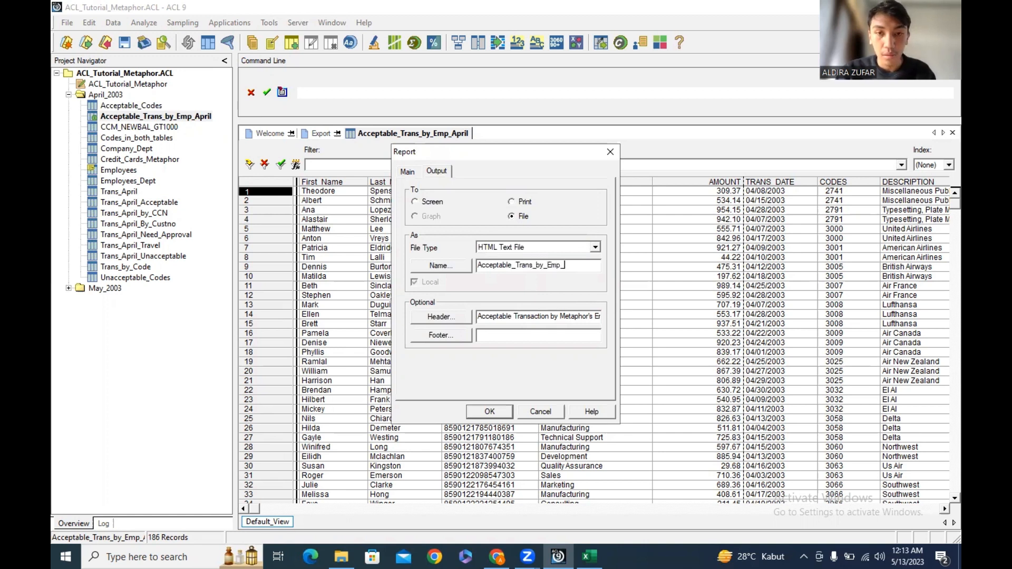
left_click(502, 409)
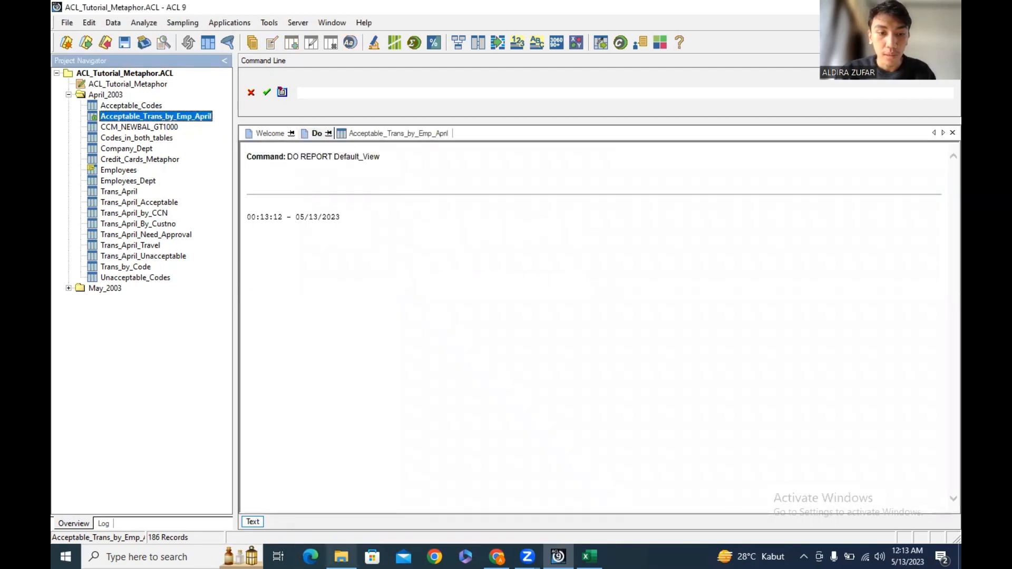
Step: Open the HTML report Acceptable_Trans_by_Emp_April from the Sample Data Files folder, review its records, and return to ACL
left_click(341, 557)
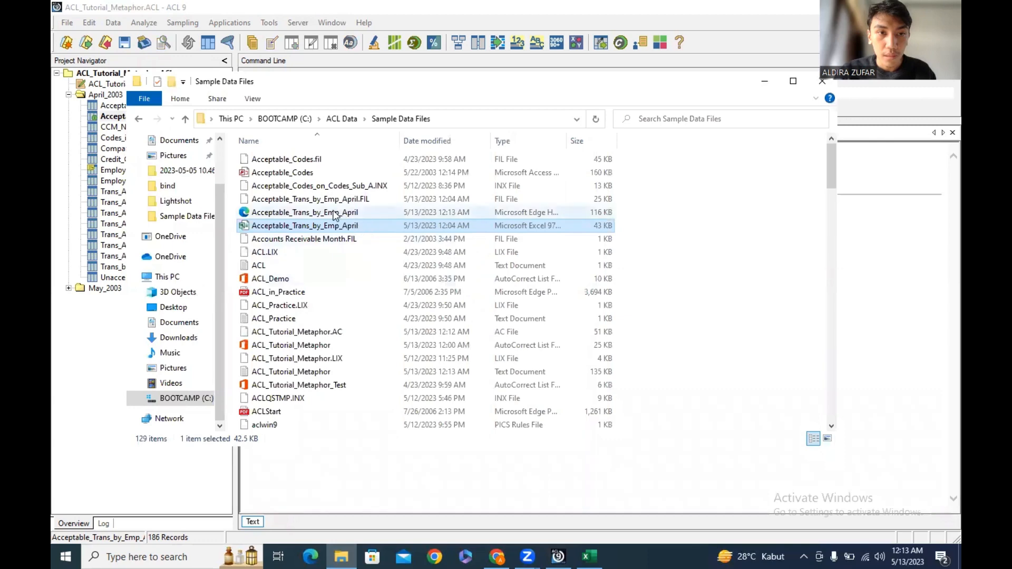
double_click(334, 213)
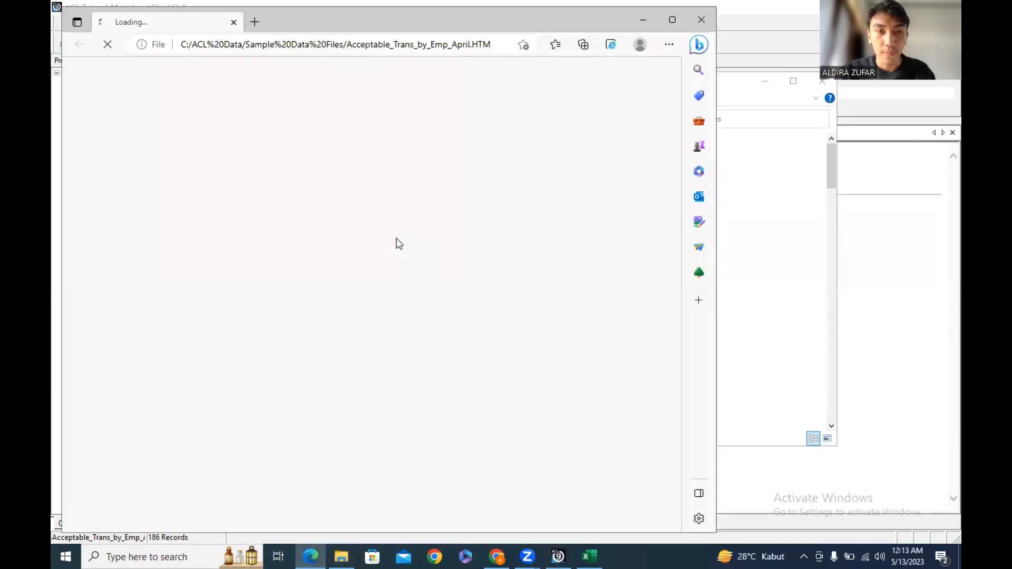
scroll(354, 178, "down", 10)
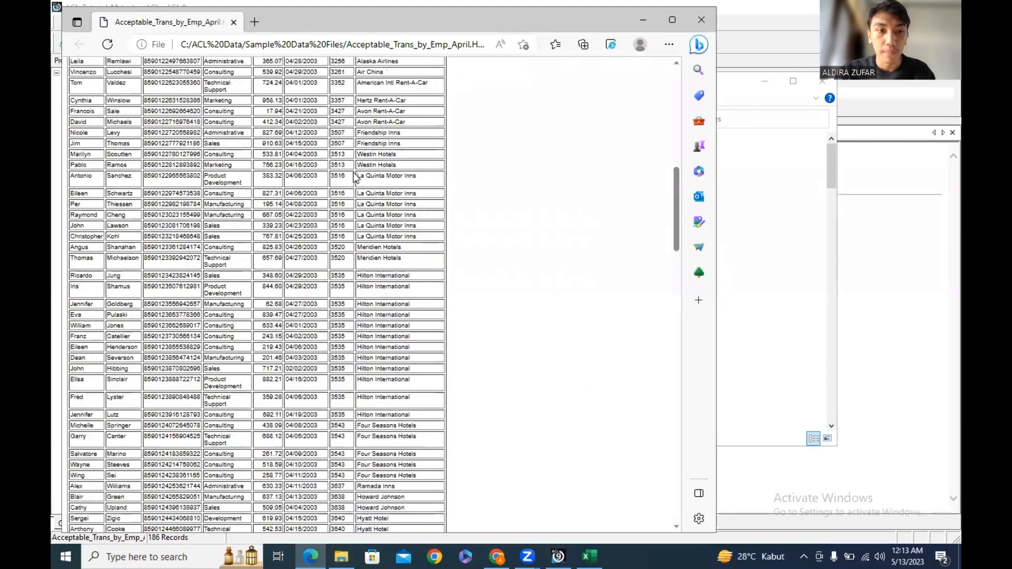
scroll(354, 173, "down", 9)
scroll(354, 173, "up", 20)
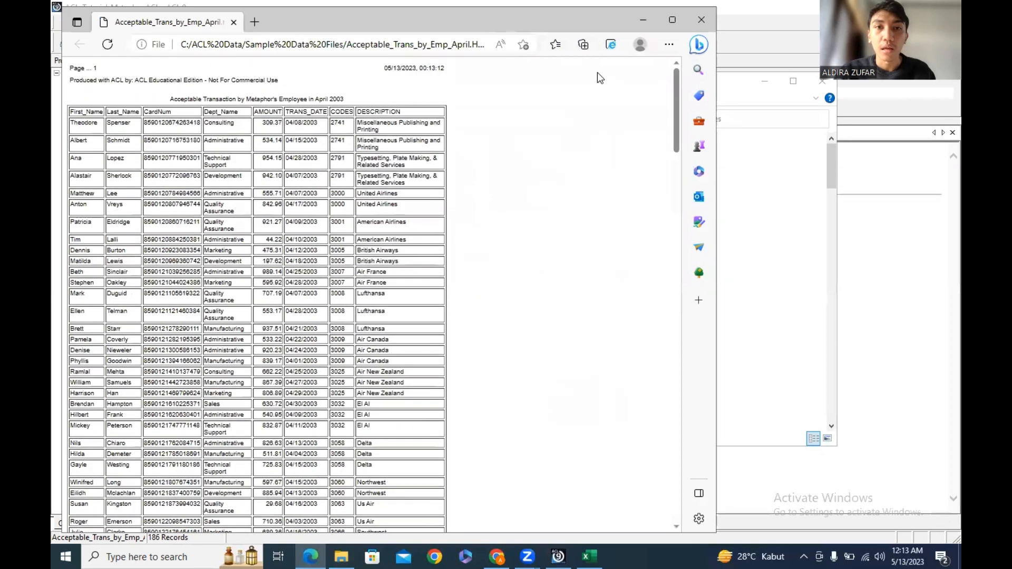
left_click(635, 23)
left_click(762, 83)
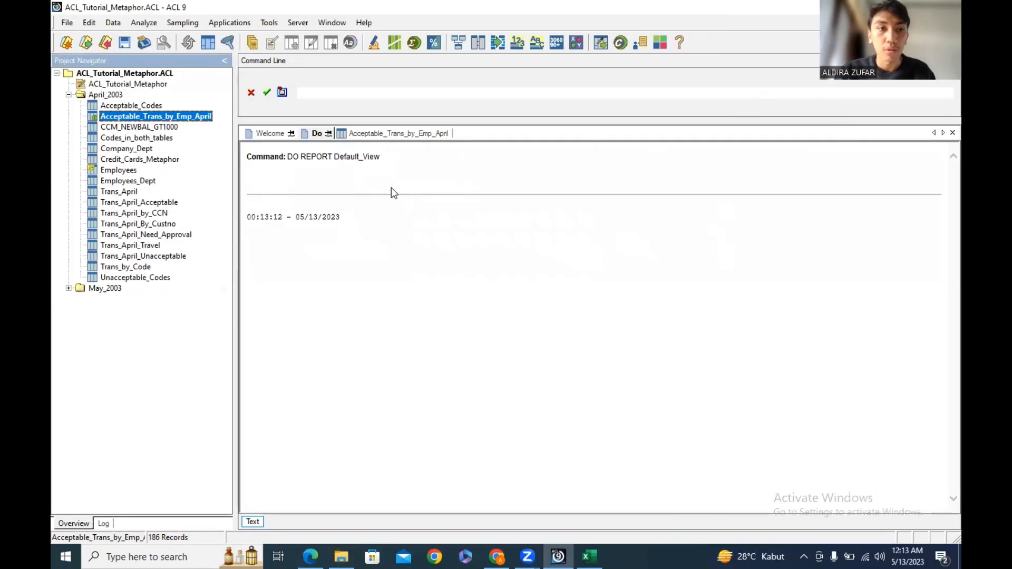
Step: Examine the sender, password, mailbox path and attachment fields of the Notify e-mail form and close it without sending
left_click(261, 22)
left_click(329, 111)
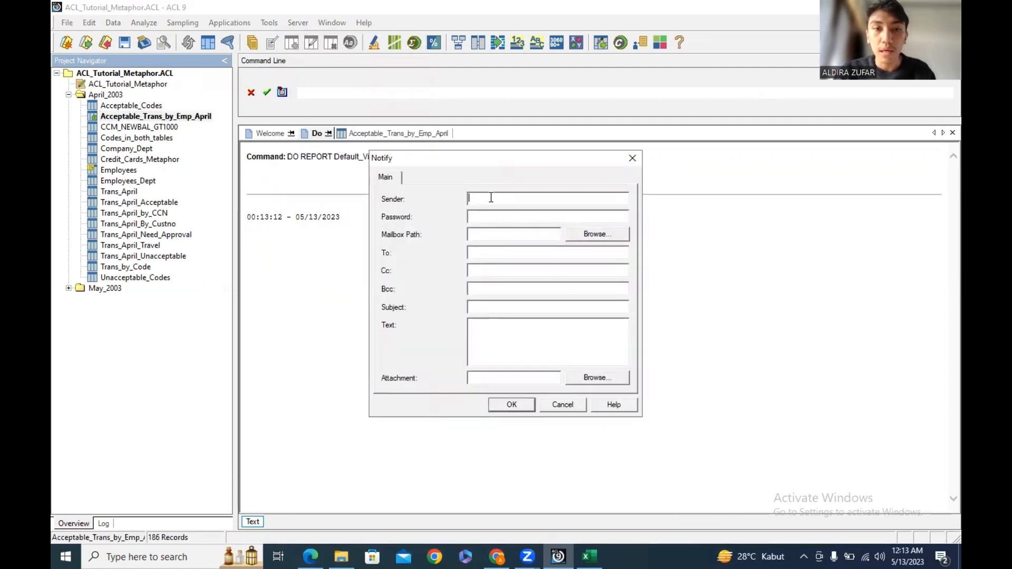
left_click(494, 215)
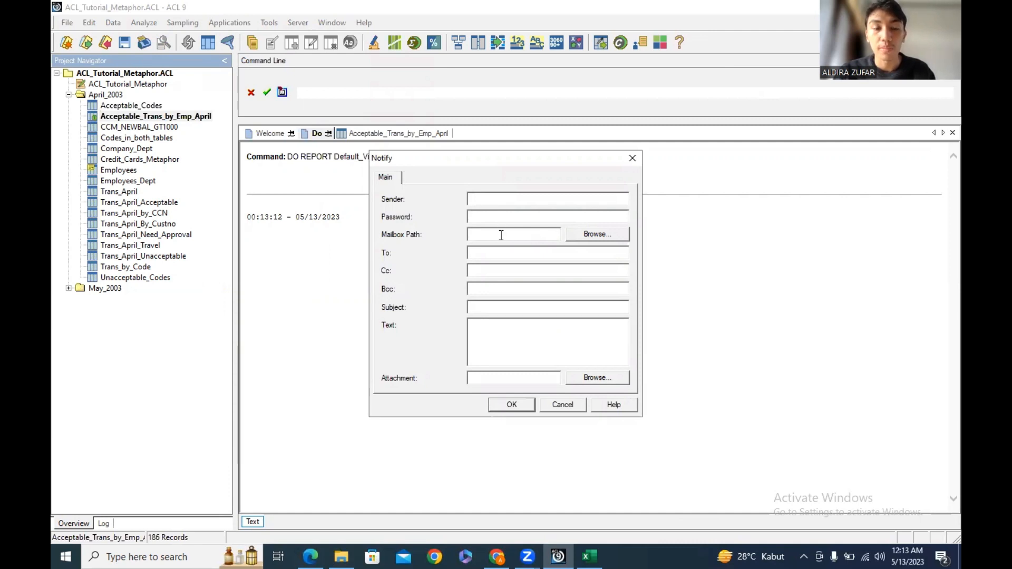
left_click(502, 235)
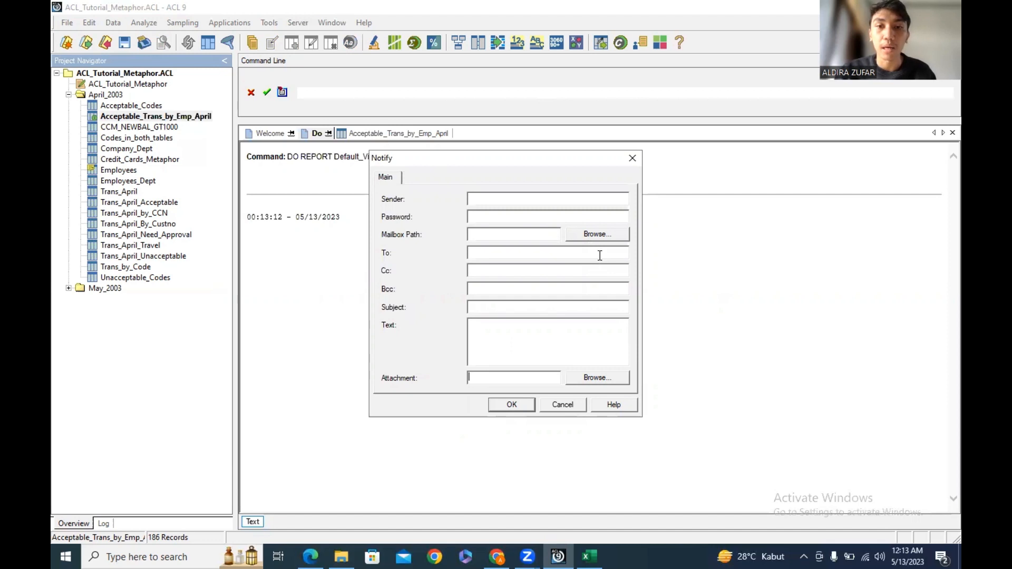
left_click(626, 159)
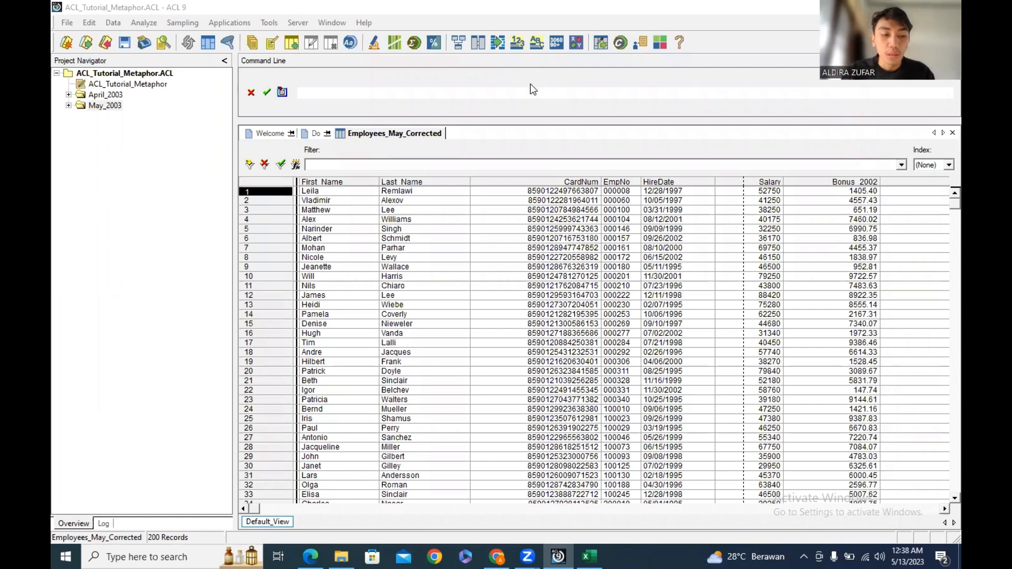
Step: Open the Trans_May_All table in the May_2003 folder and profile its AMOUNT field
double_click(103, 106)
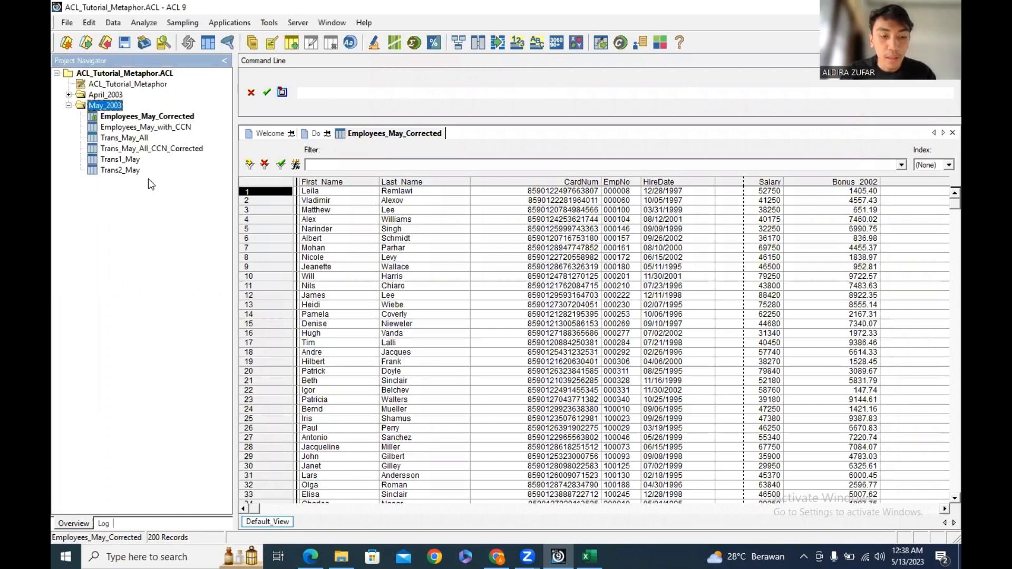
double_click(131, 138)
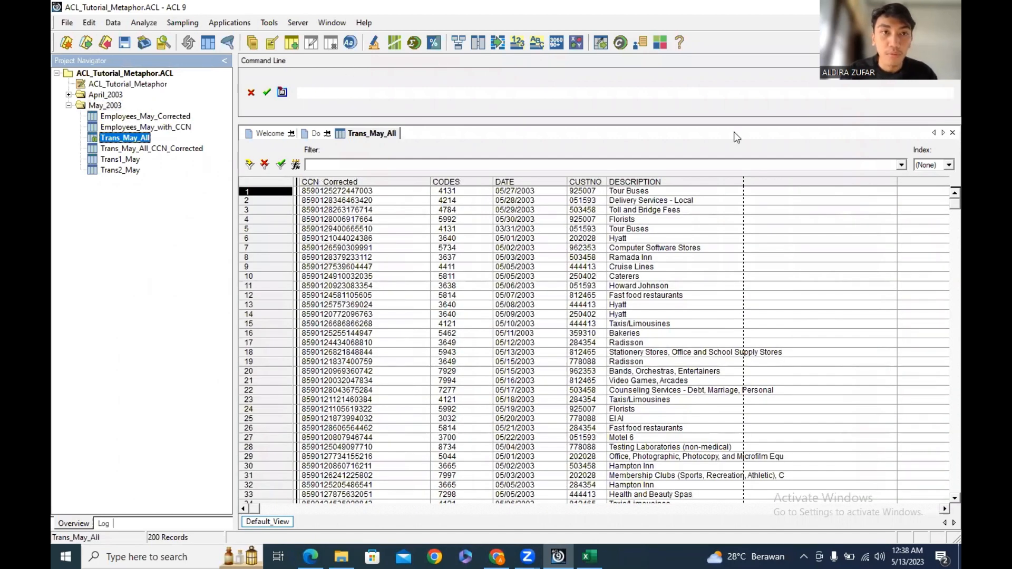
left_click(111, 24)
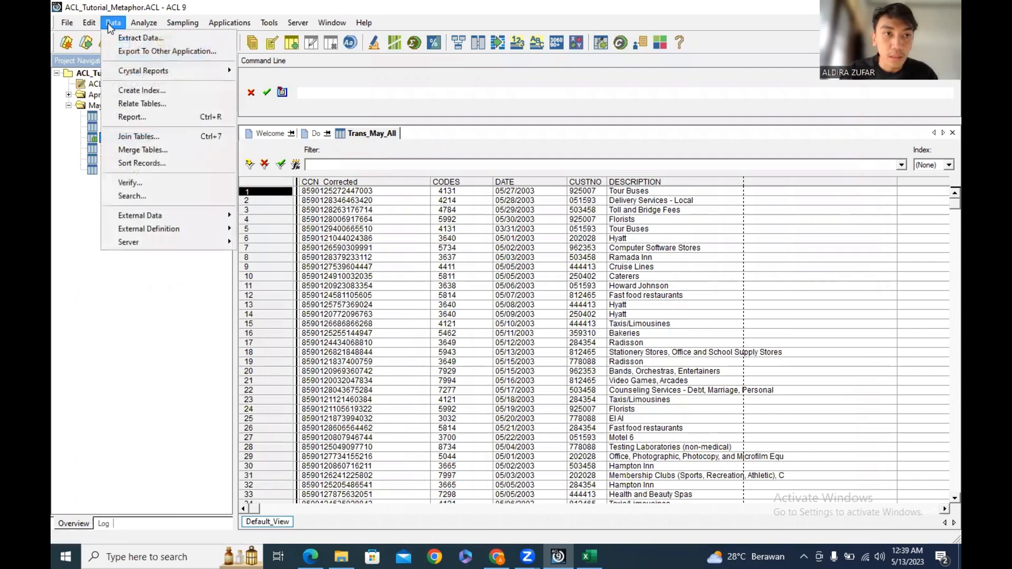
left_click(111, 24)
left_click(129, 24)
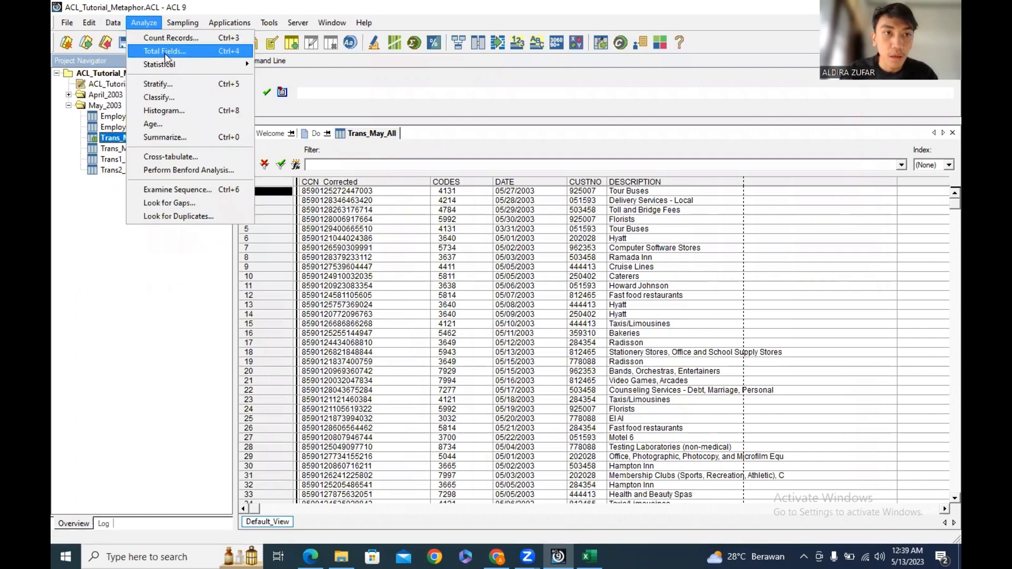
mouse_move(173, 65)
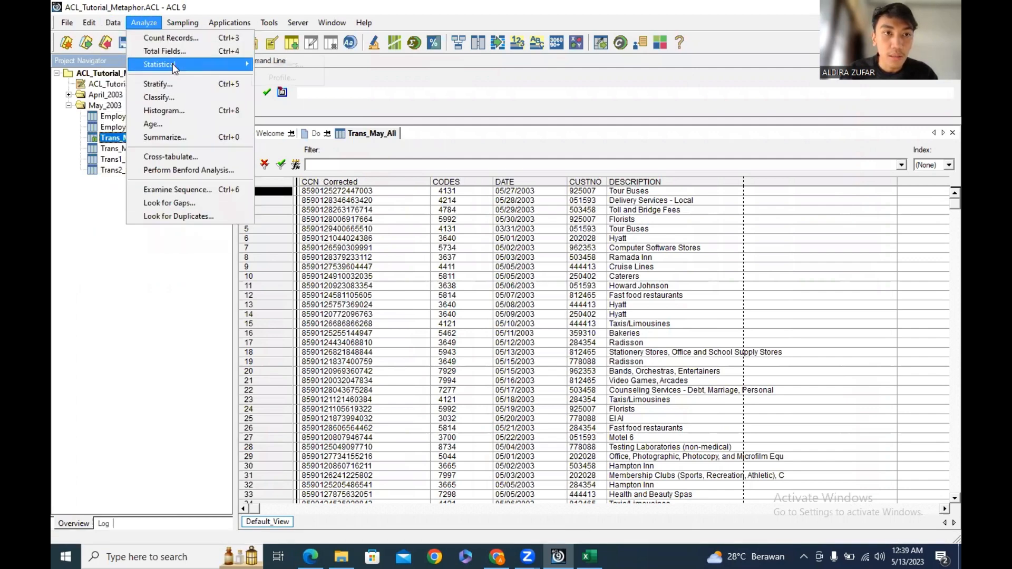
left_click(269, 77)
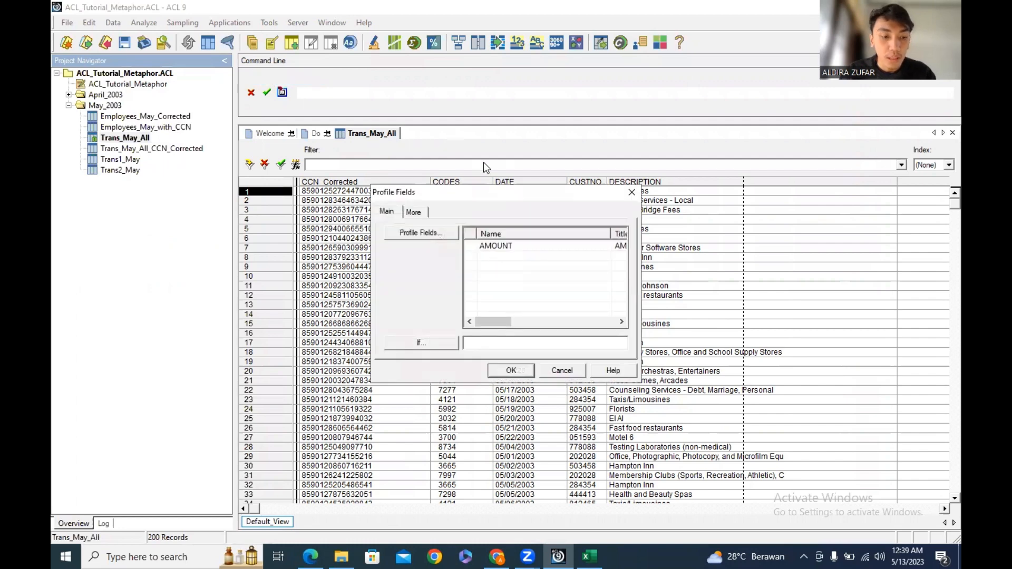
left_click(514, 246)
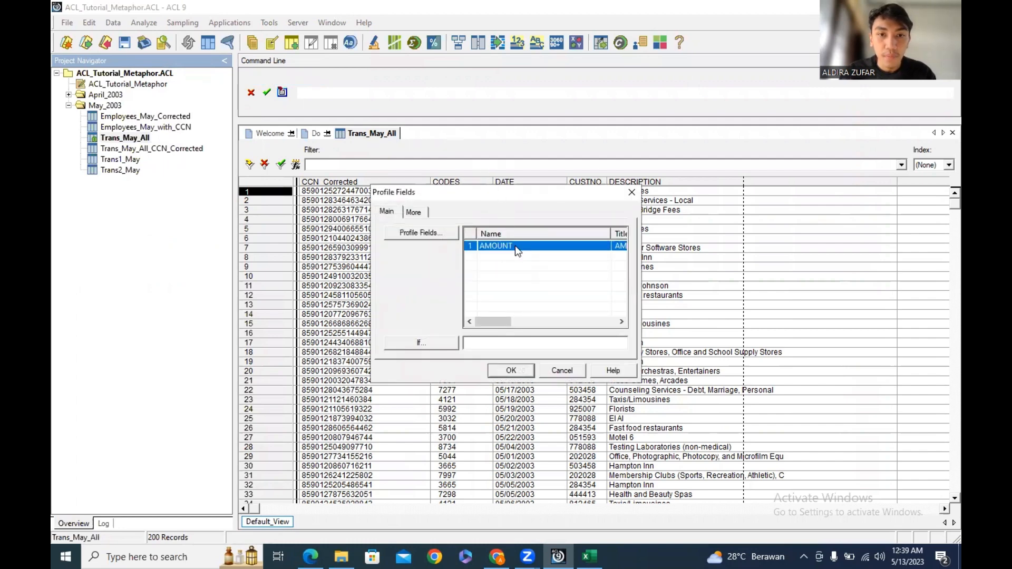
left_click(524, 371)
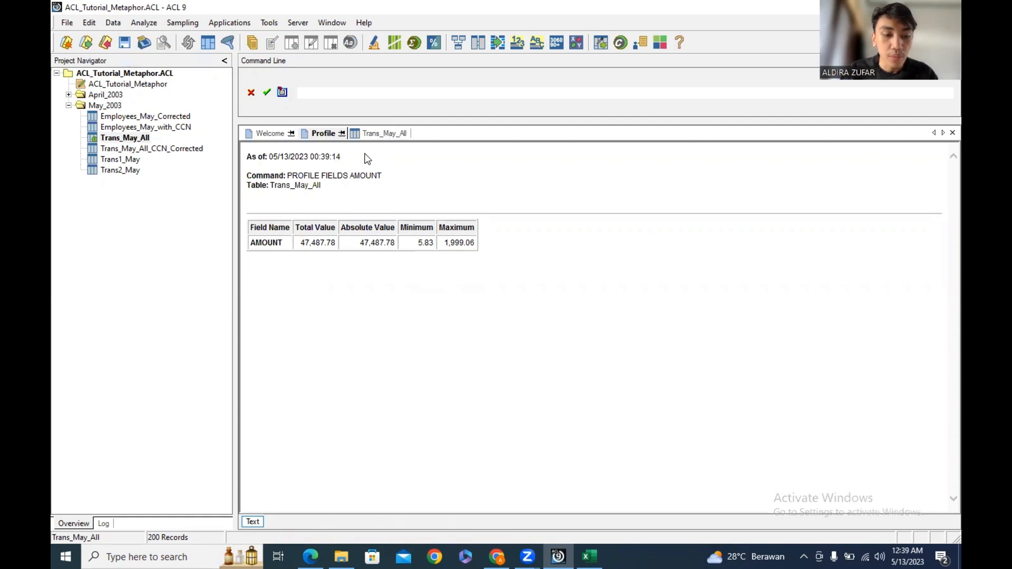
Step: Test the Trans_May_All table for duplicates on the CUSTNO field, presorted, with the results output to the screen
double_click(139, 138)
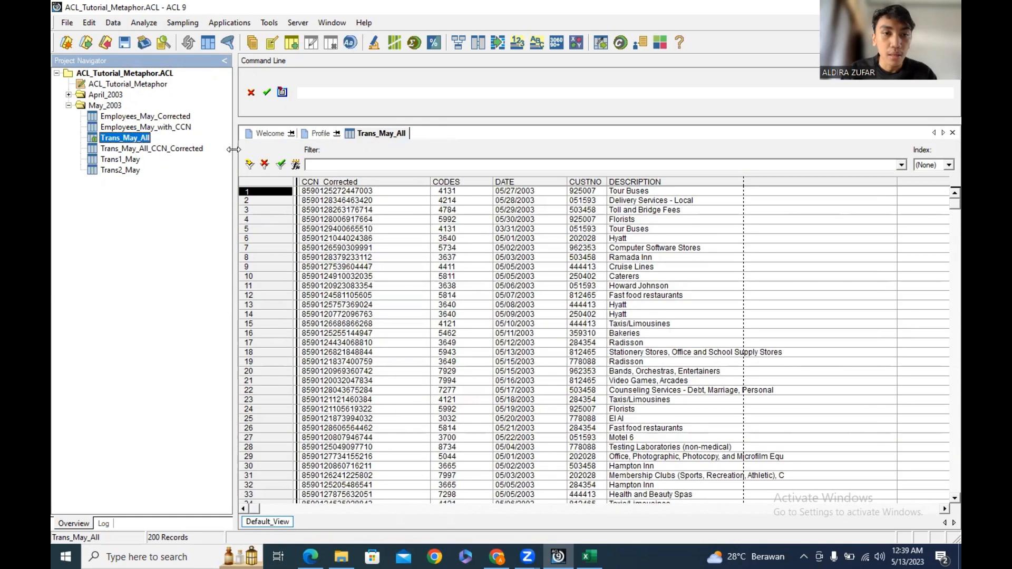
left_click(120, 26)
mouse_move(134, 26)
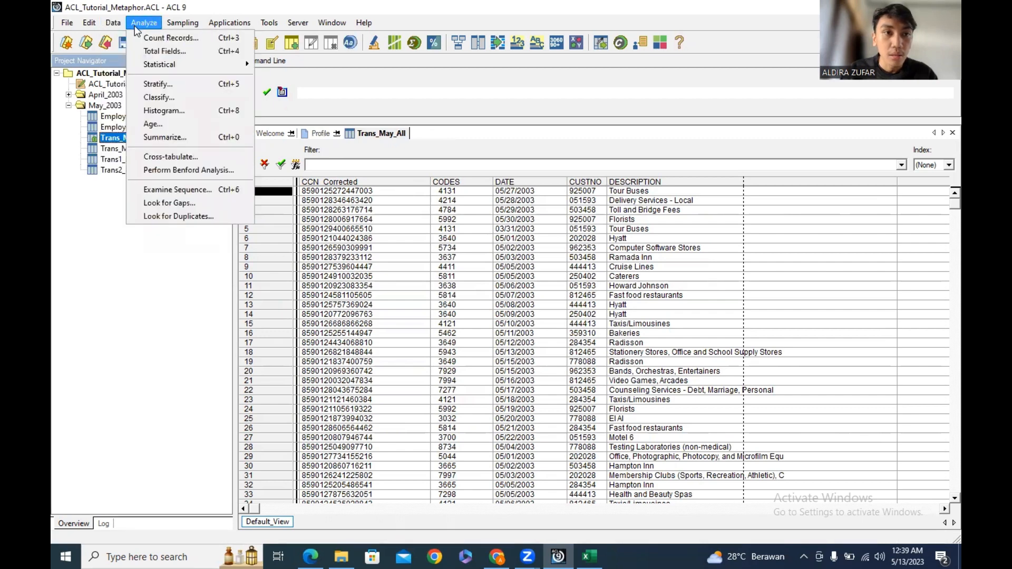
left_click(196, 216)
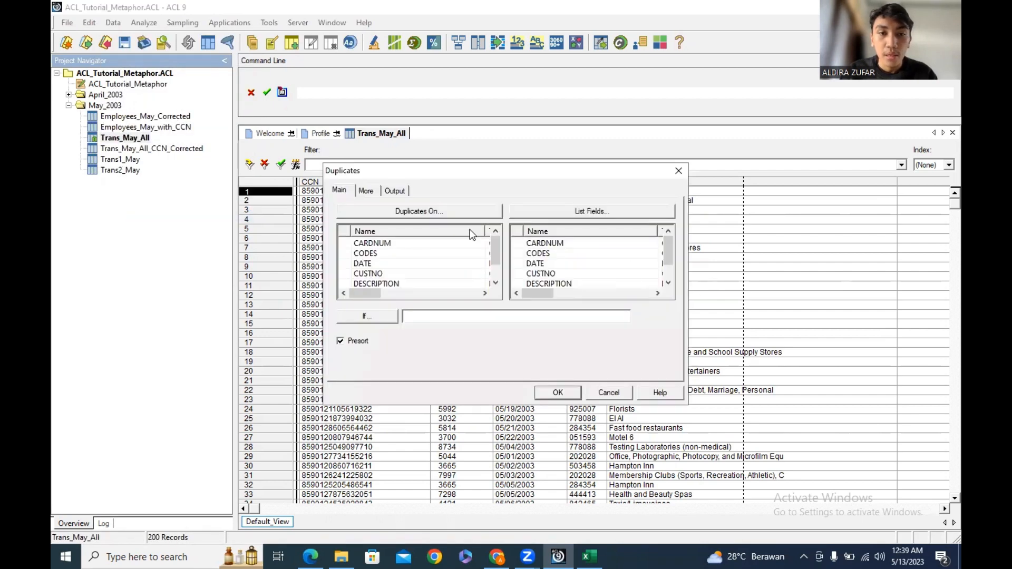
left_click(439, 213)
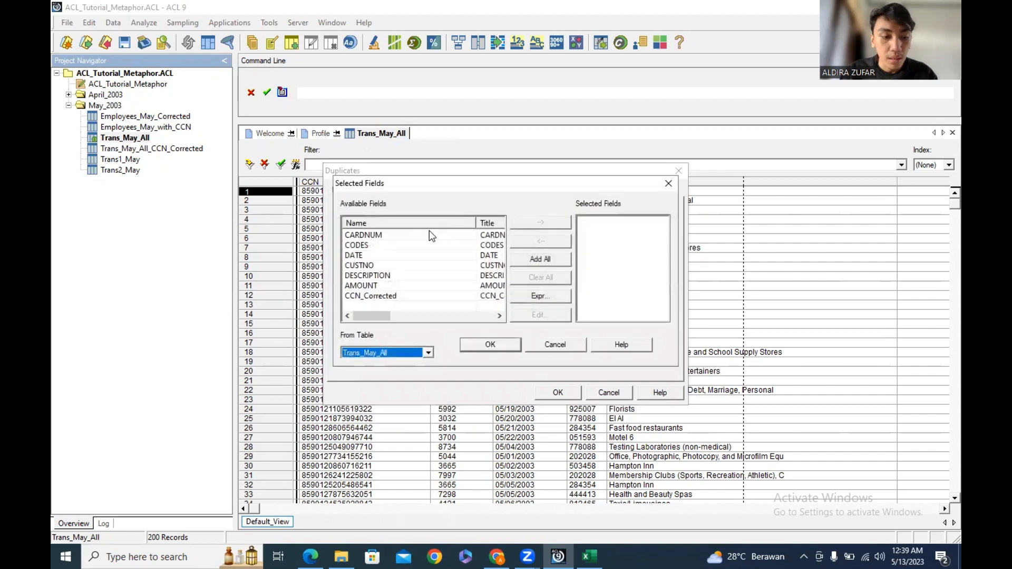
left_click(490, 344)
left_click(552, 395)
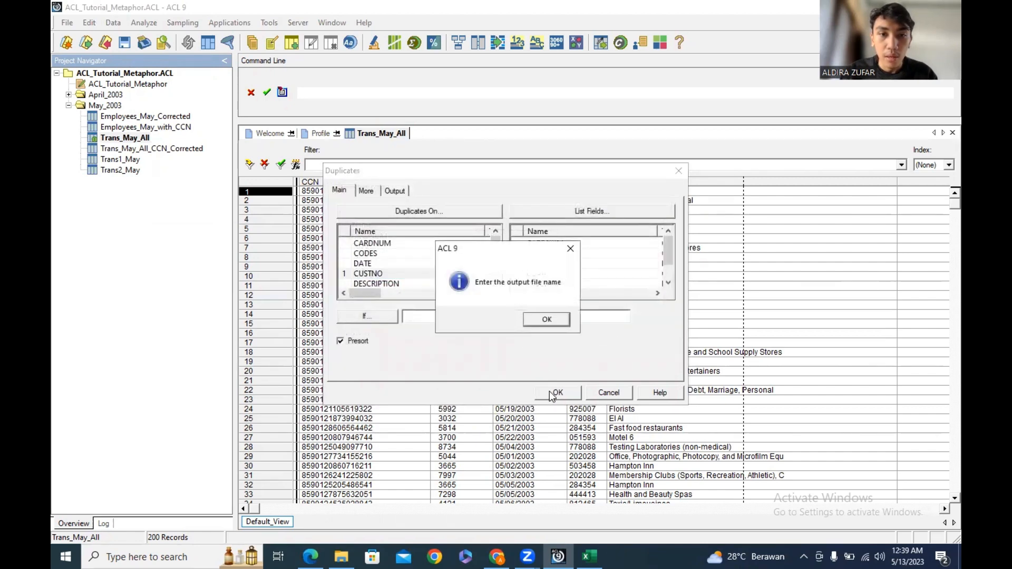
left_click(541, 318)
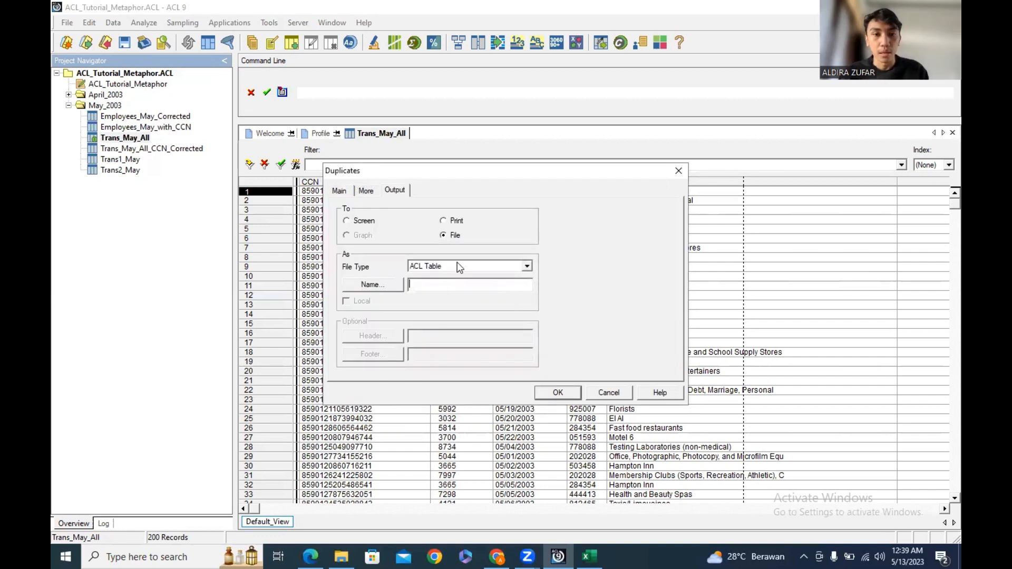
left_click(355, 217)
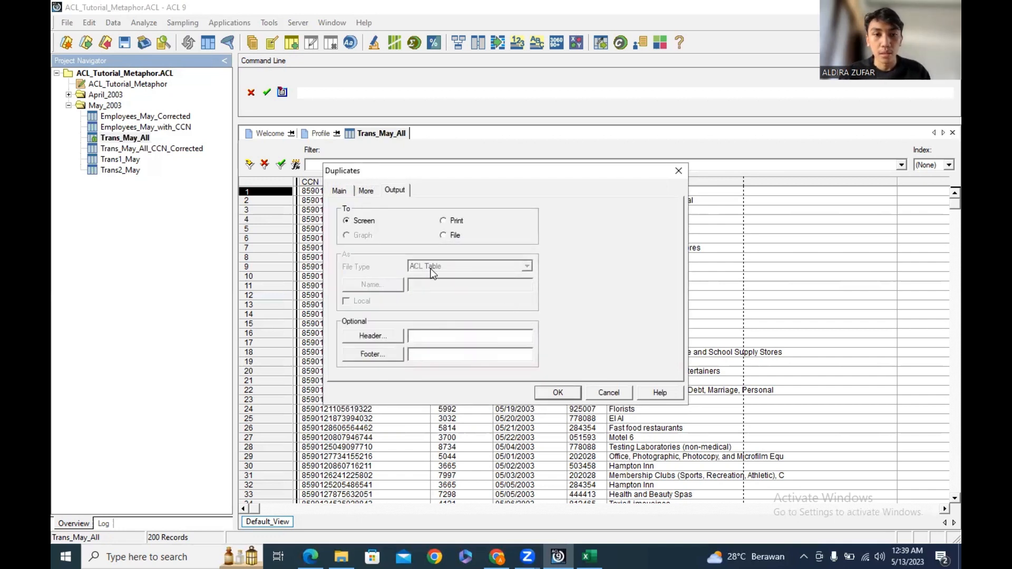
left_click(558, 393)
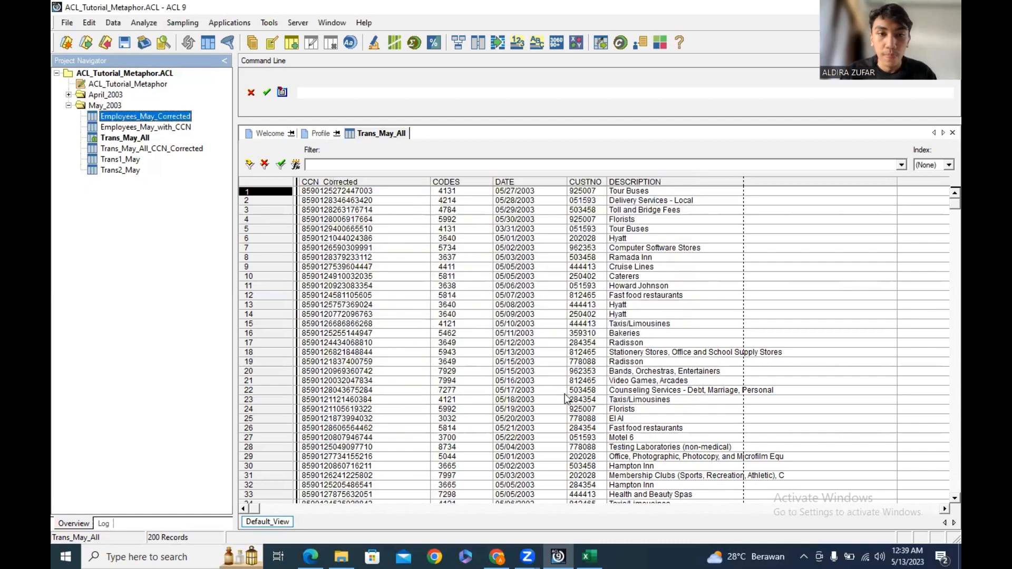
left_click_drag(247, 224, 262, 225)
left_click(285, 227)
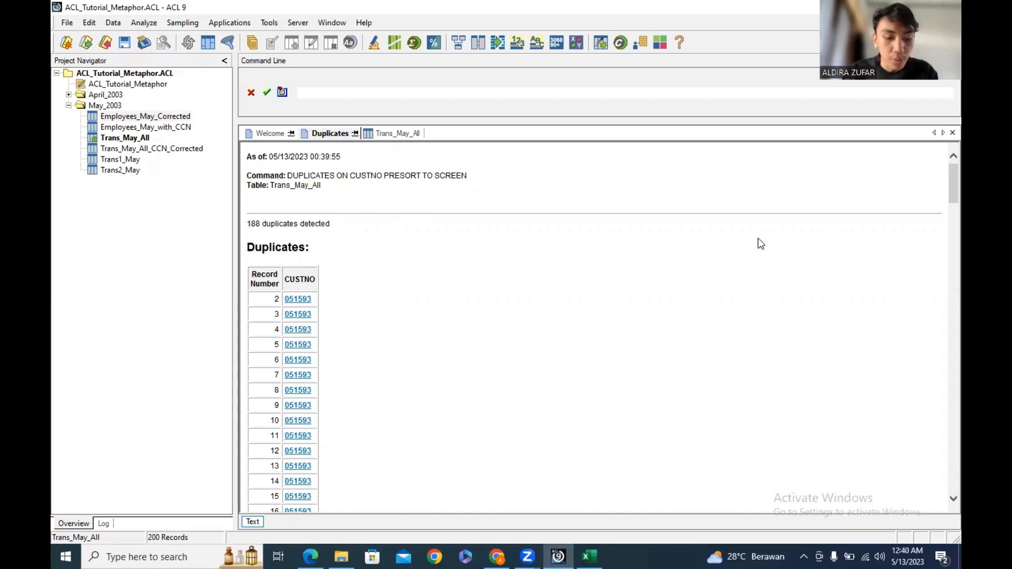
Step: Classify the Trans_May_All table on CUSTNO with AMOUNT as the subtotal field, showing the results on screen
left_click(396, 133)
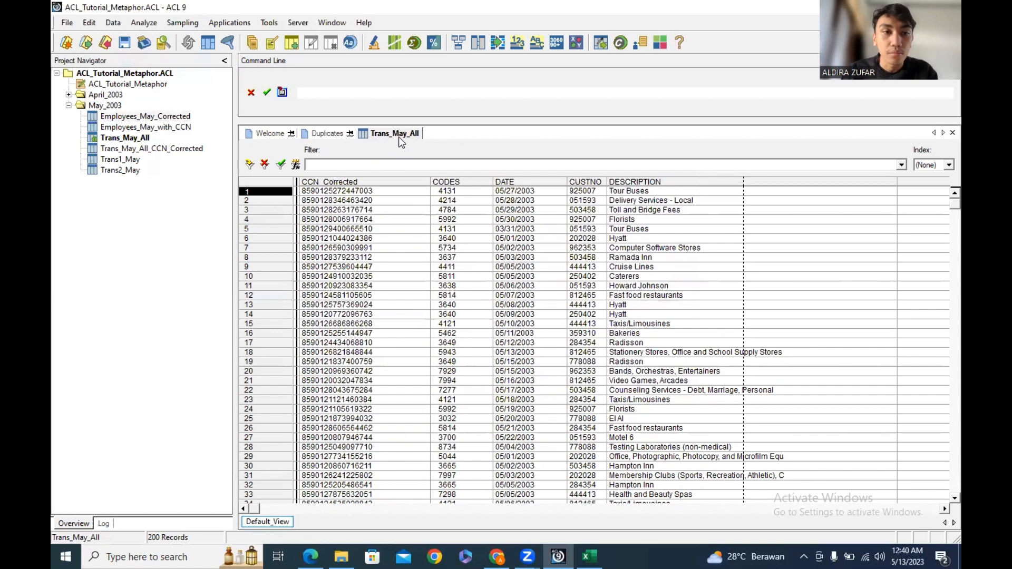
left_click(144, 23)
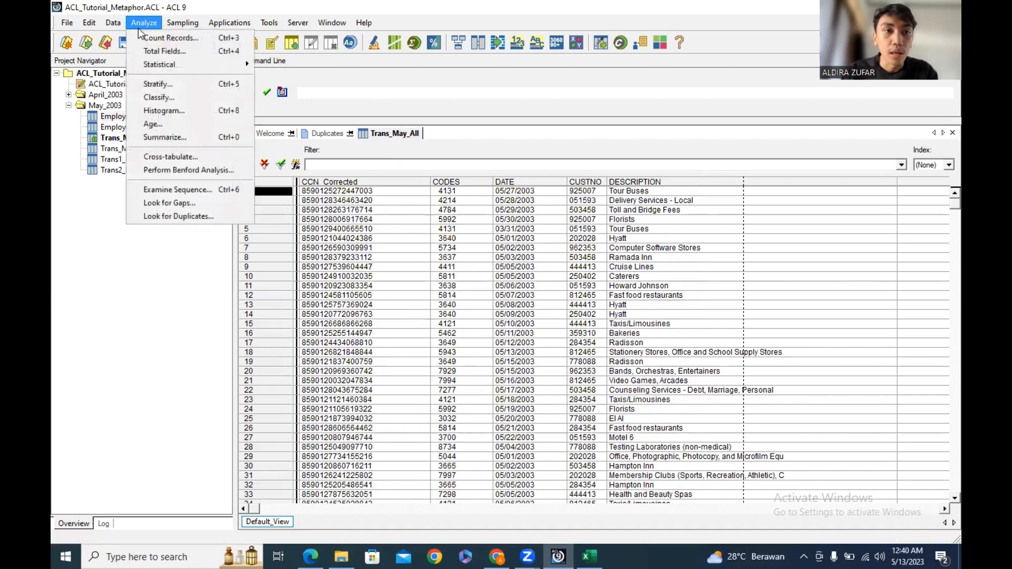
left_click(199, 97)
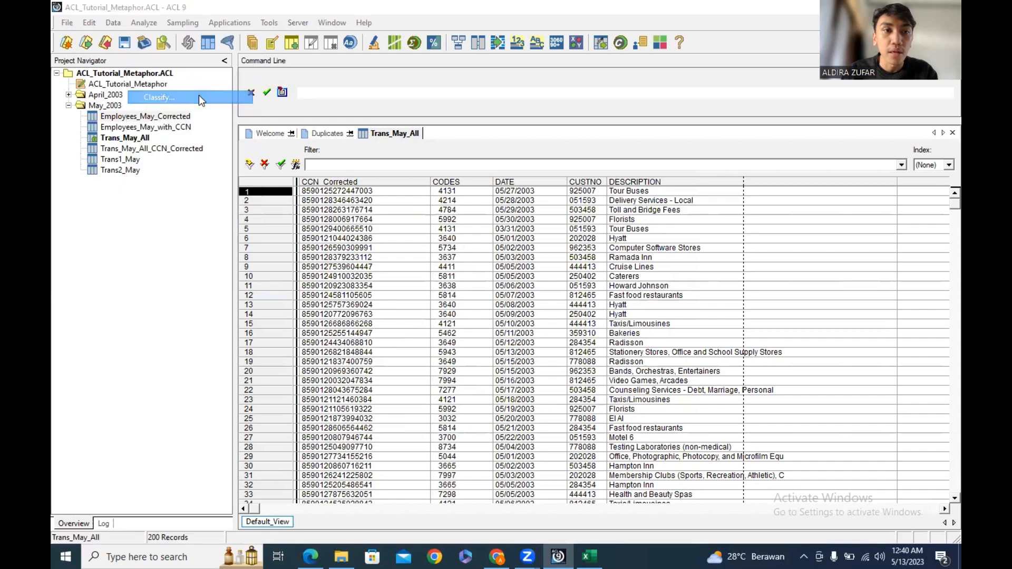
left_click(425, 215)
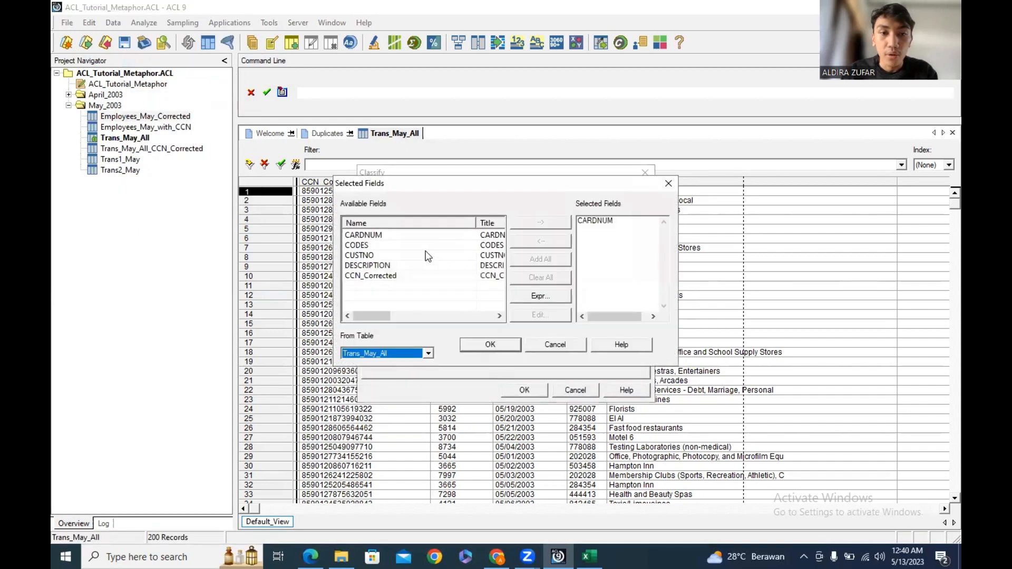
left_click(362, 256)
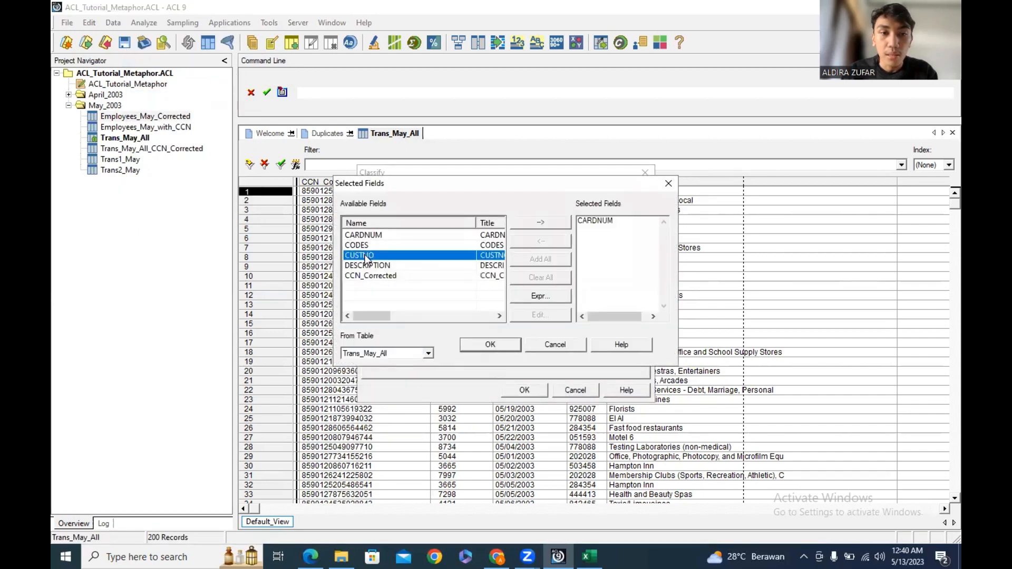
double_click(395, 258)
left_click(486, 346)
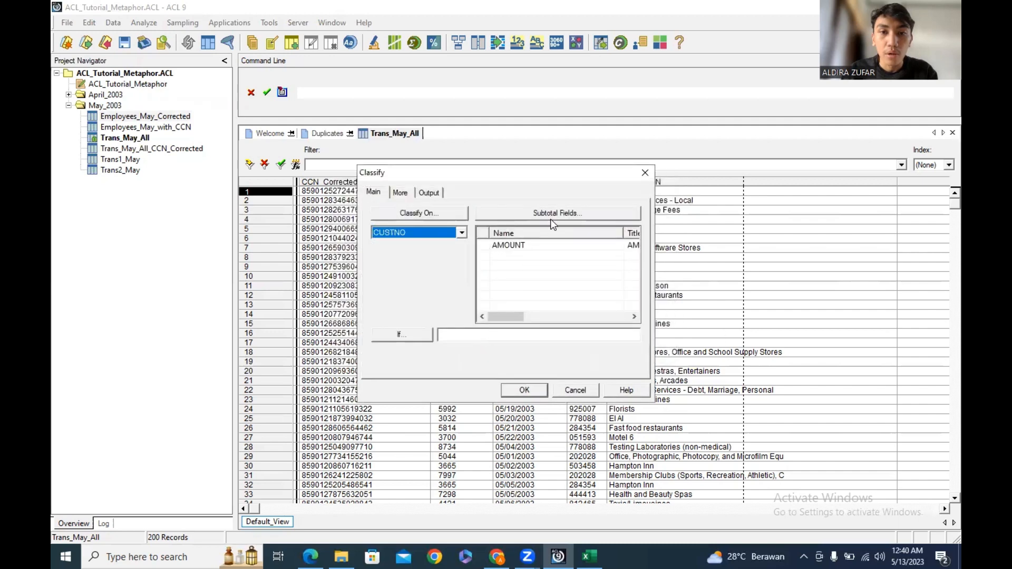
left_click(553, 245)
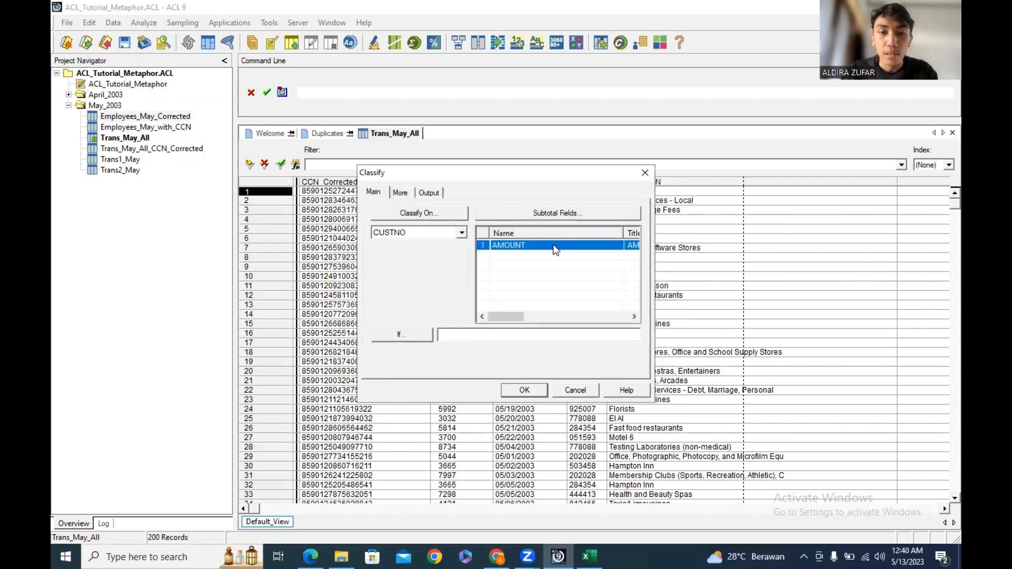
left_click(541, 393)
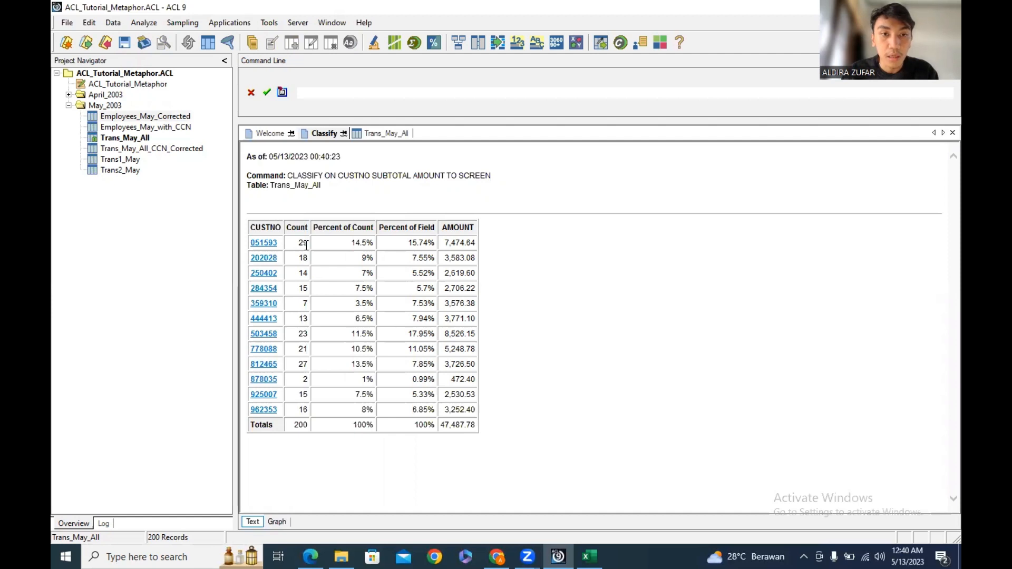
Step: Set up another classification of Trans_May_All on CUSTNO with AMOUNT as the subtotal field
left_click(144, 23)
left_click(178, 97)
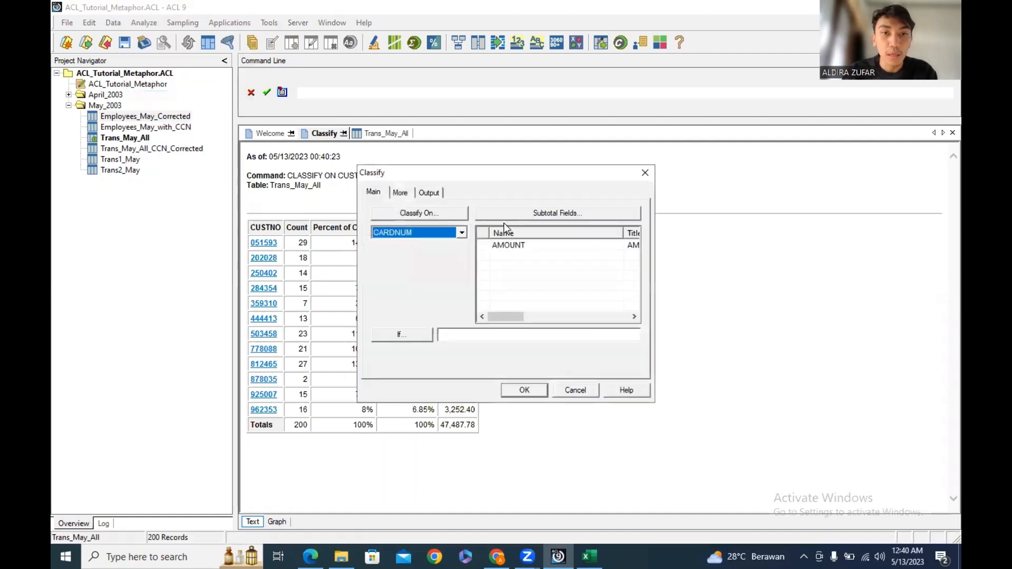
left_click(444, 212)
double_click(413, 255)
left_click(490, 344)
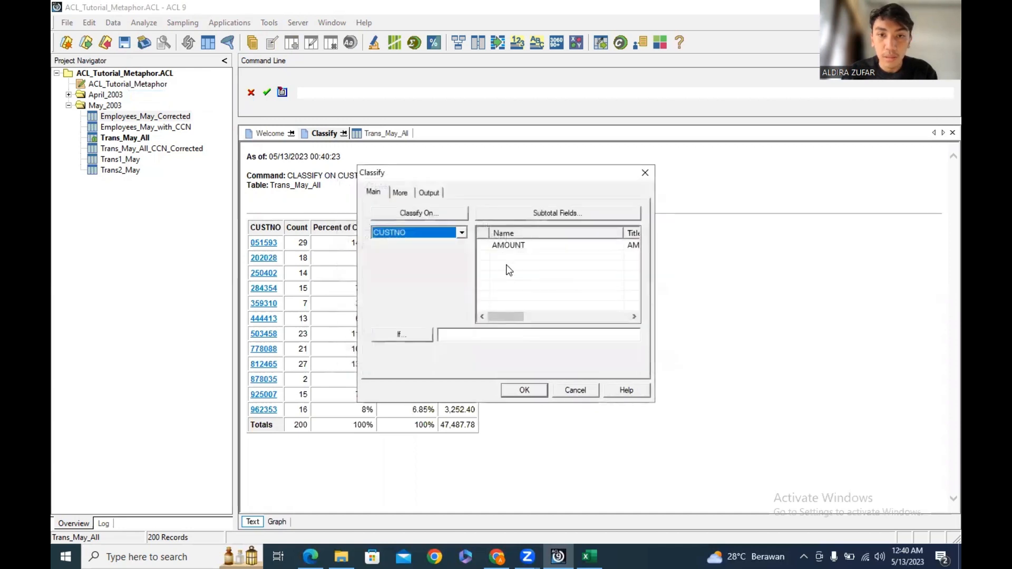
left_click(504, 249)
Step: Output the classification to an ACL table file named Trans_May_Duplicate_by_CustNo
left_click(430, 193)
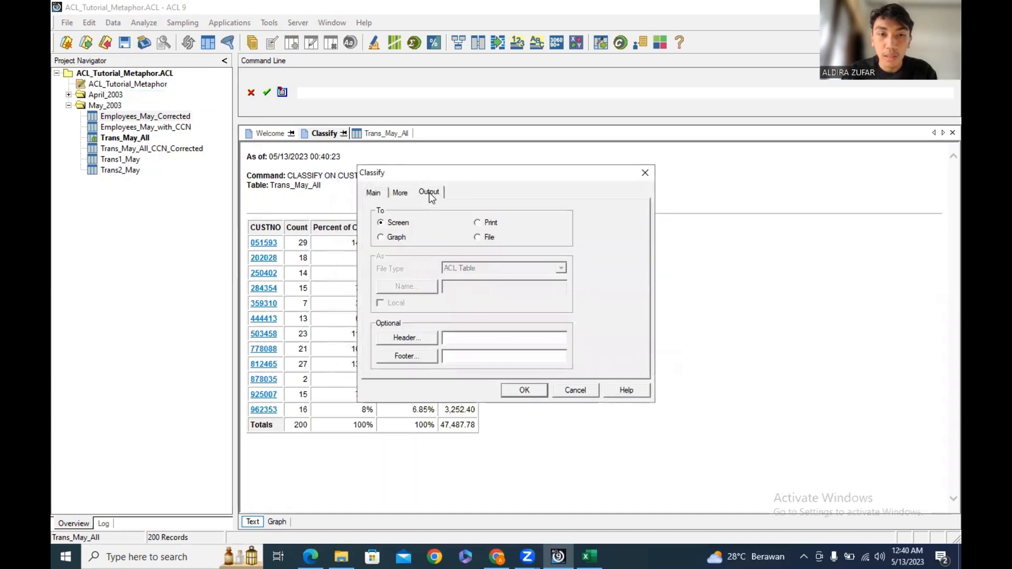
left_click(478, 237)
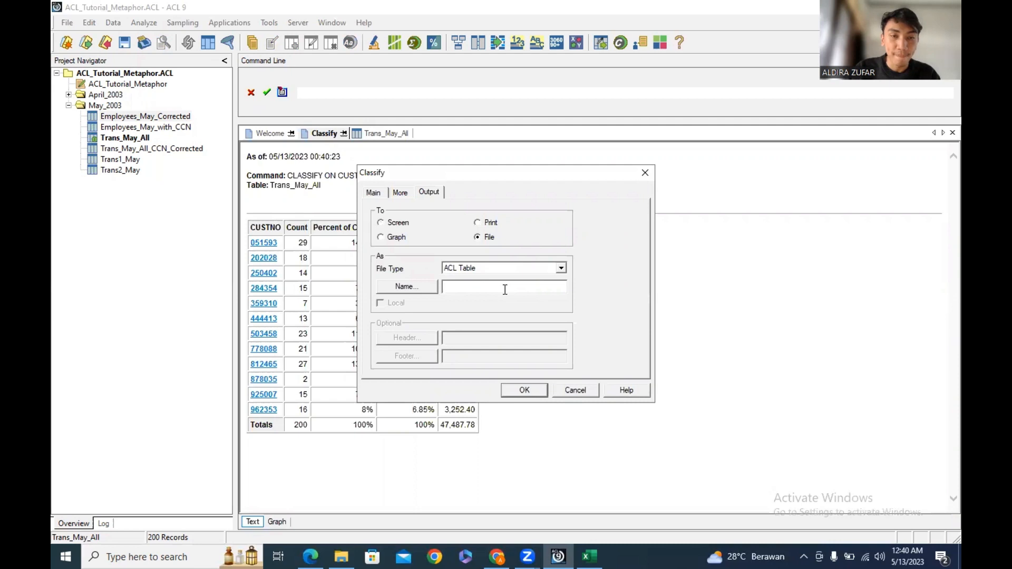
type("T")
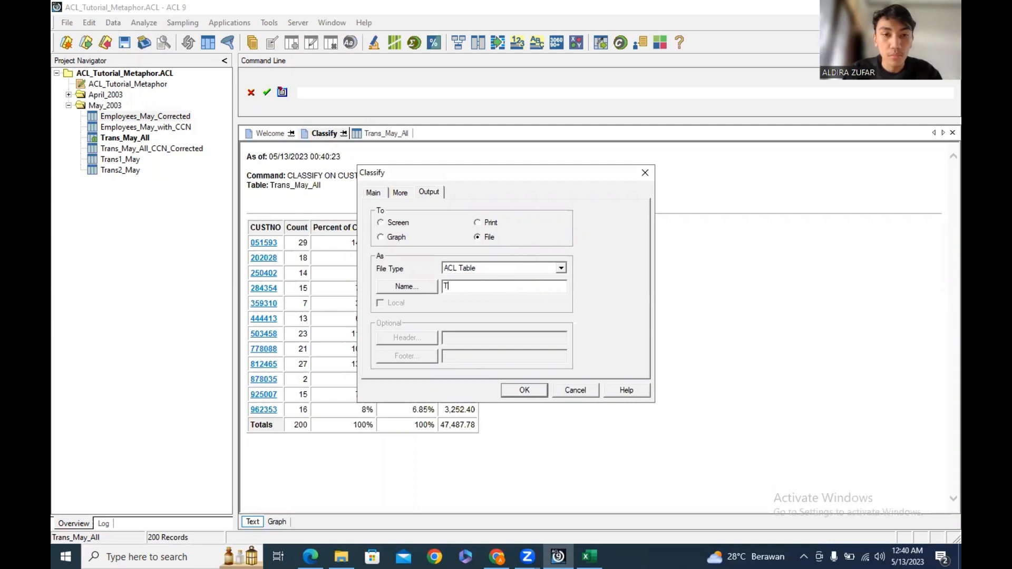
type("rans_May")
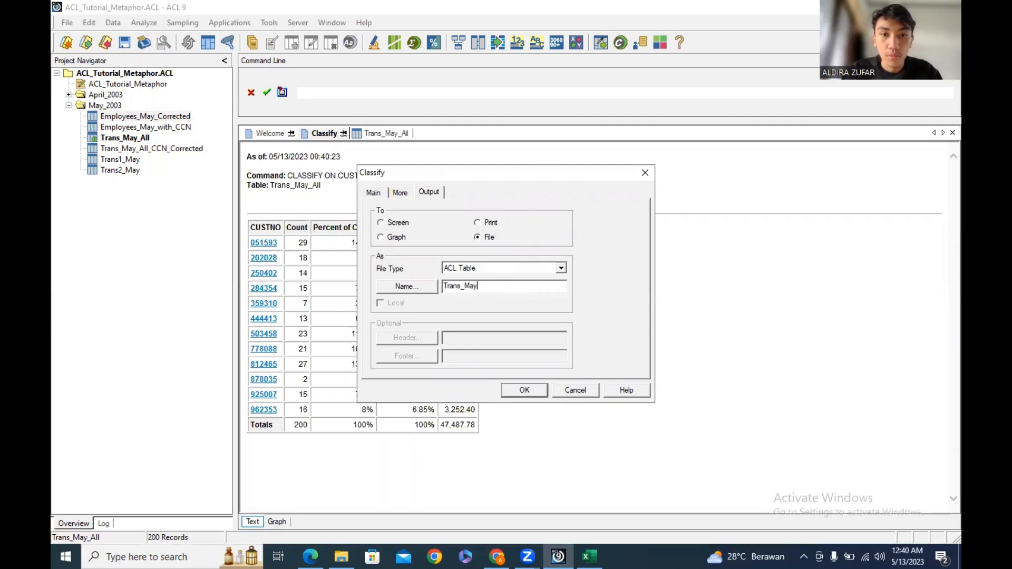
type("_Duplicate_by_Cu")
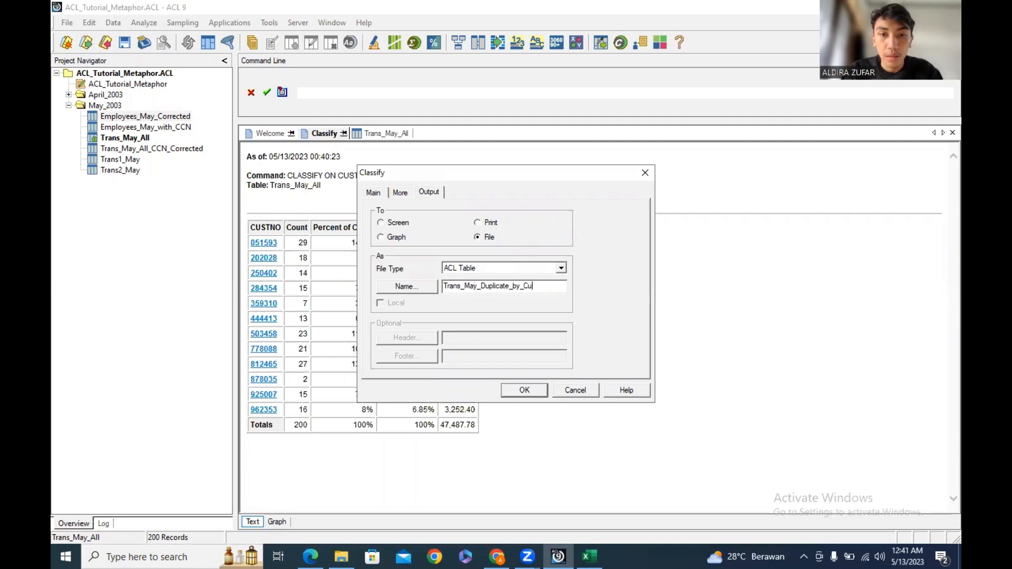
type("stNo")
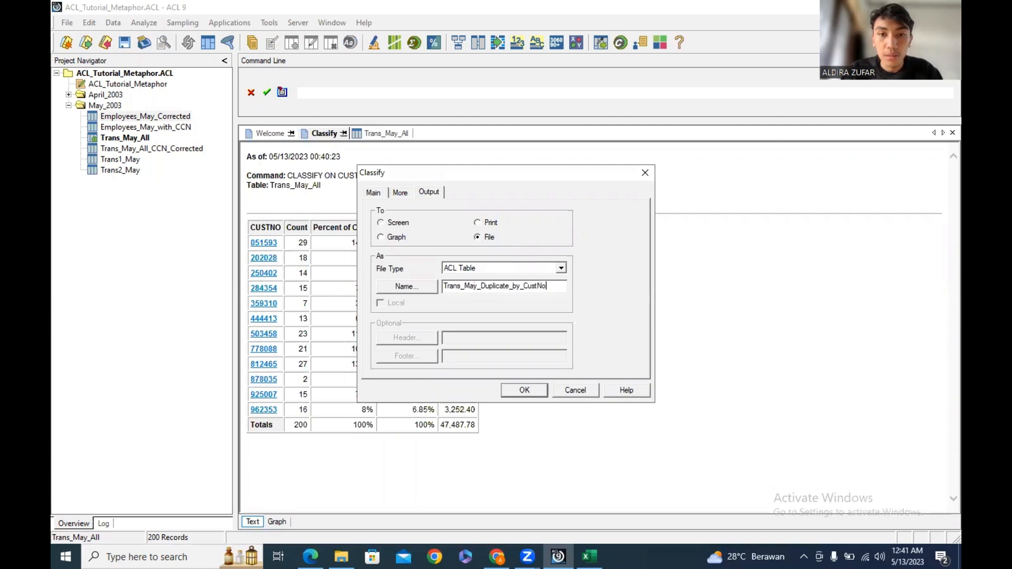
left_click(525, 391)
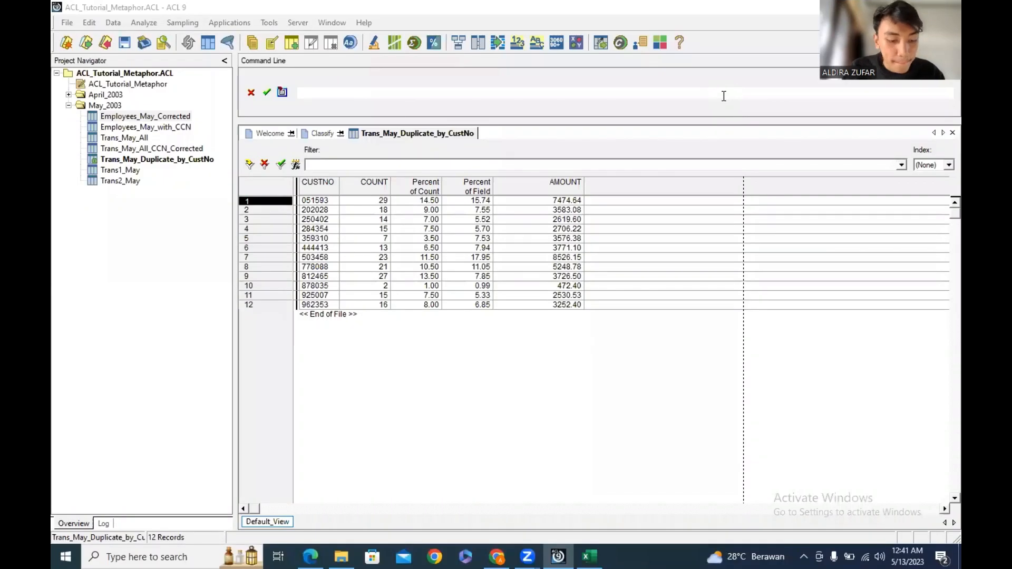
Step: Review the Trans_May_All and Employees_May_Corrected tables and examine the CCN_Corrected expression in the Trans_May_All table layout
double_click(133, 139)
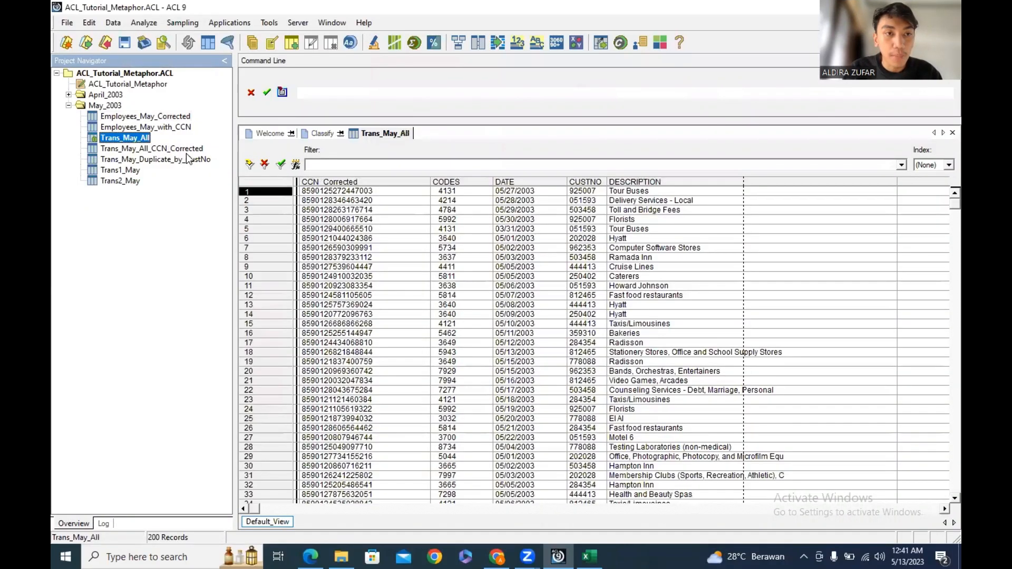
double_click(172, 117)
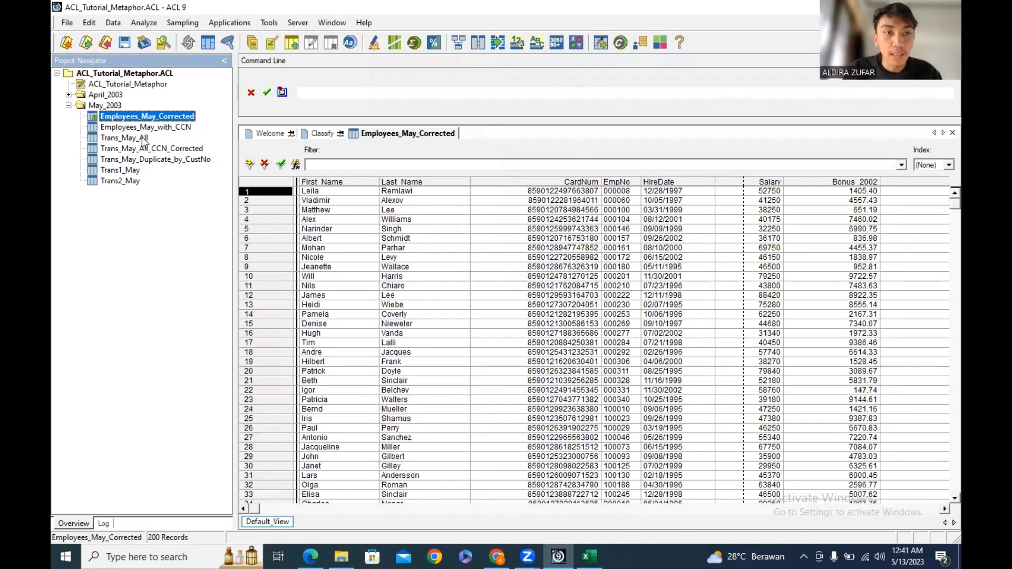
double_click(143, 139)
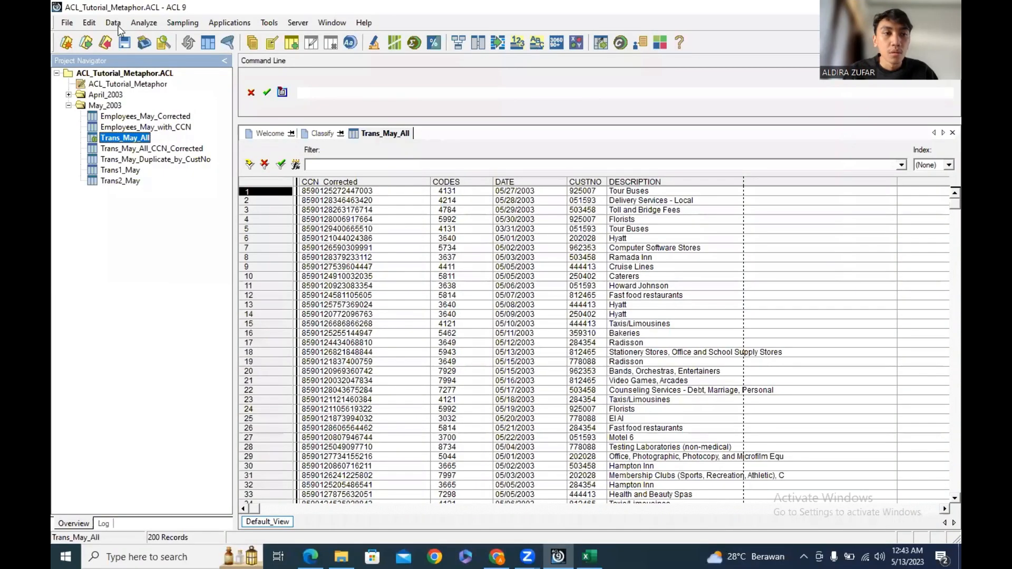
left_click(88, 22)
left_click(131, 124)
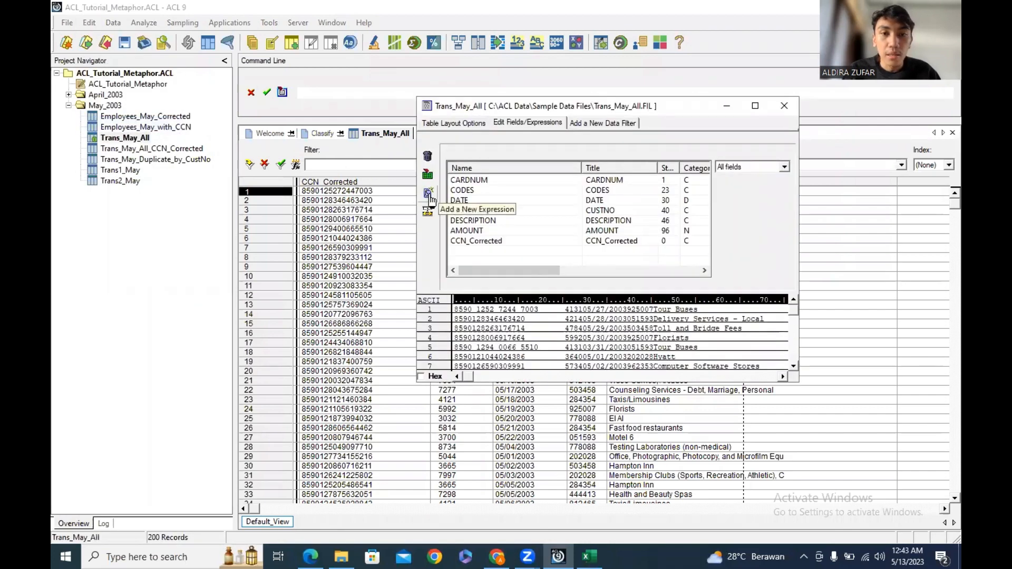
double_click(477, 243)
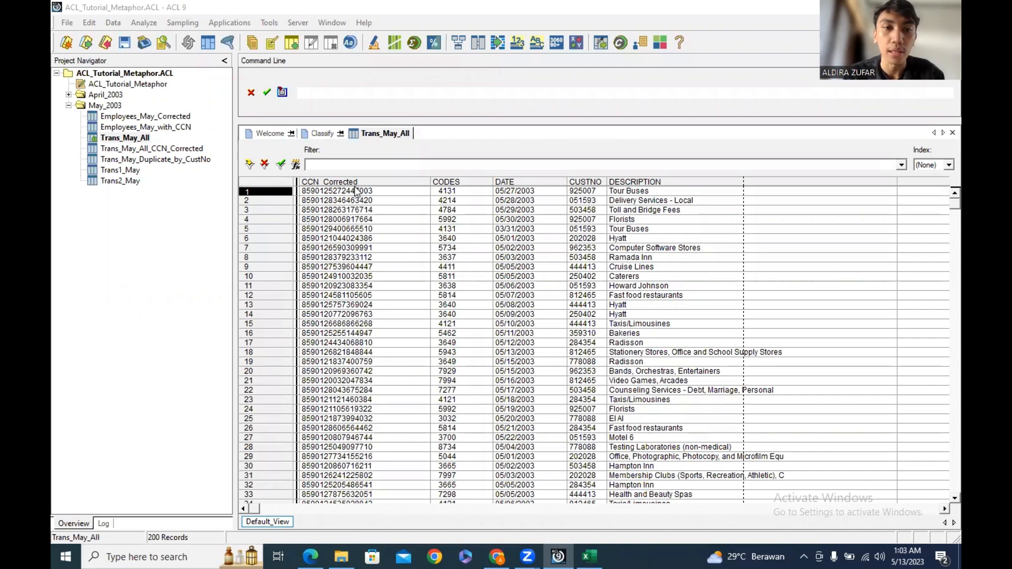
Step: Open the Trans_May_All_CCN_Corrected table, examine the field lengths and CardNumTrim expression in its table layout, and close the layout
double_click(159, 150)
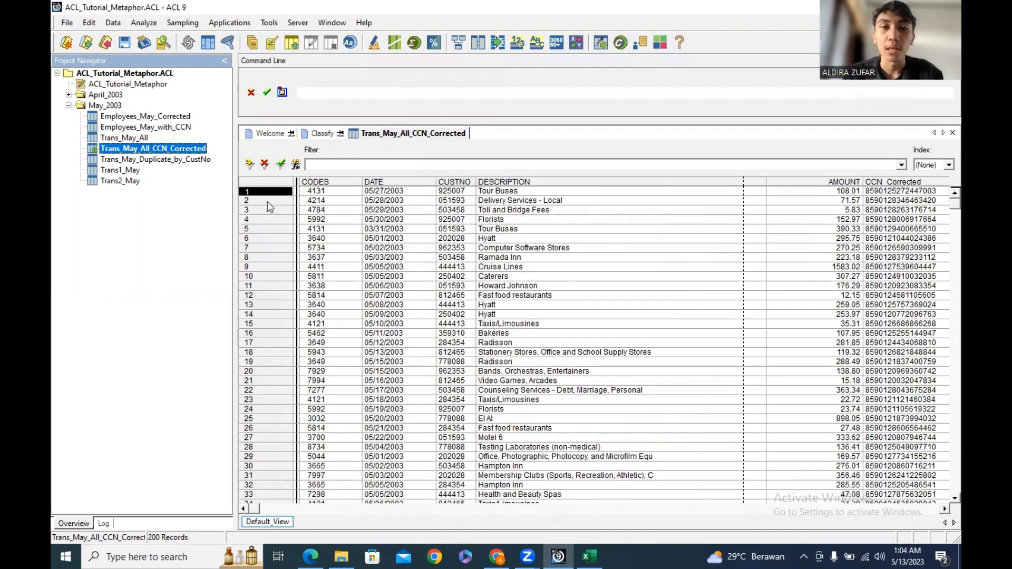
left_click(89, 22)
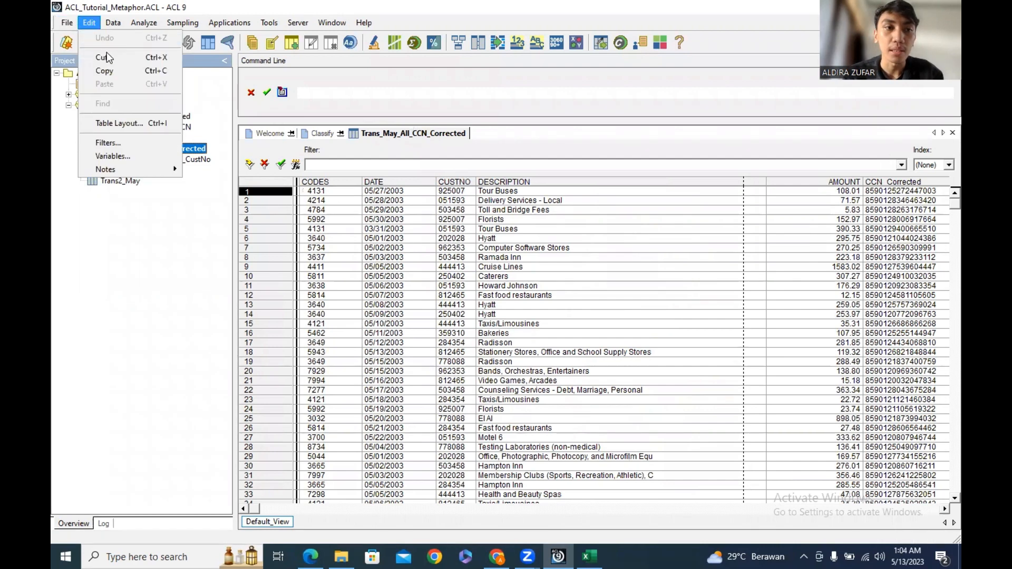
left_click(122, 123)
left_click_drag(502, 273, 592, 270)
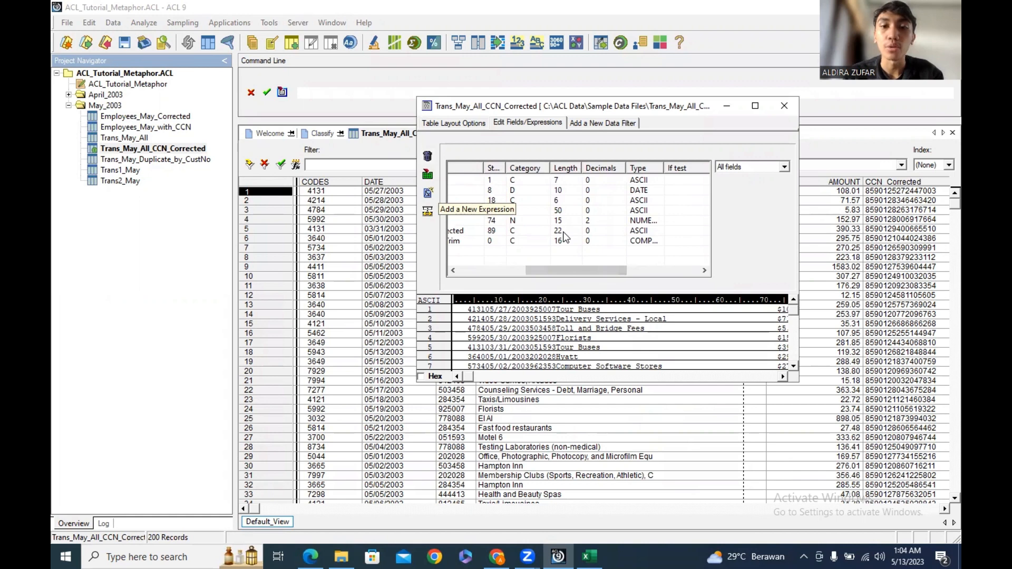
left_click_drag(571, 267, 500, 269)
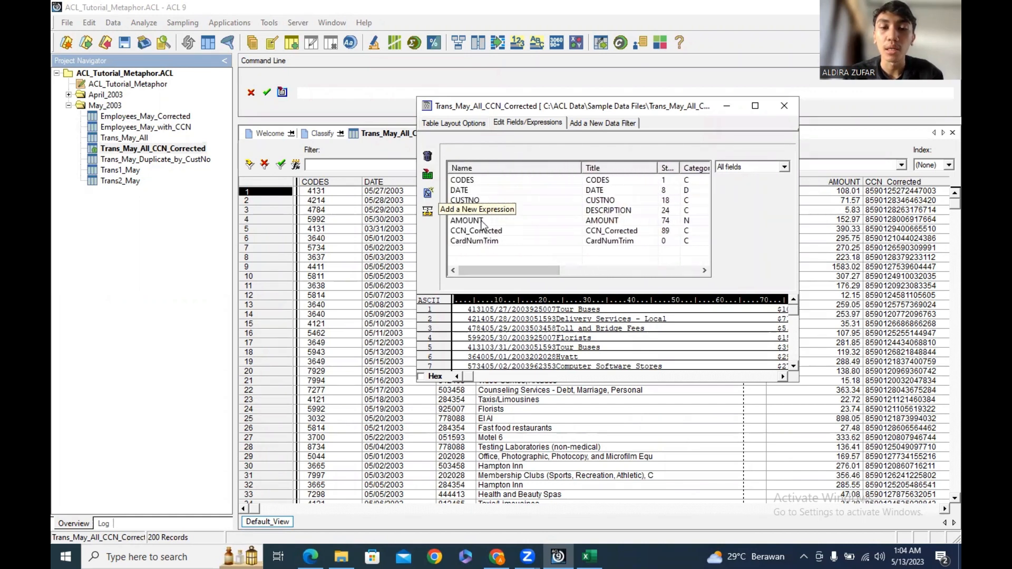
double_click(511, 240)
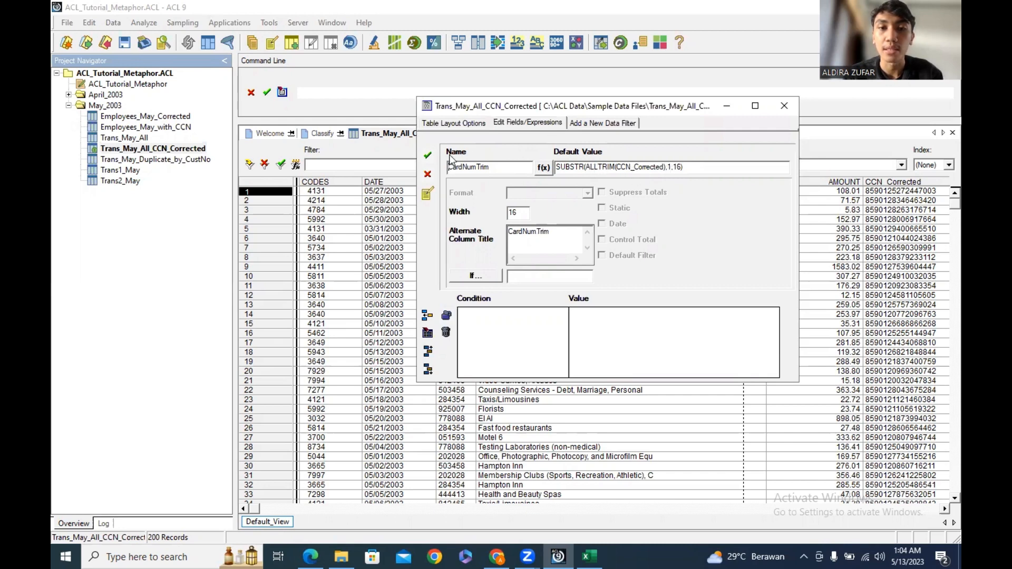
left_click(427, 155)
left_click(721, 107)
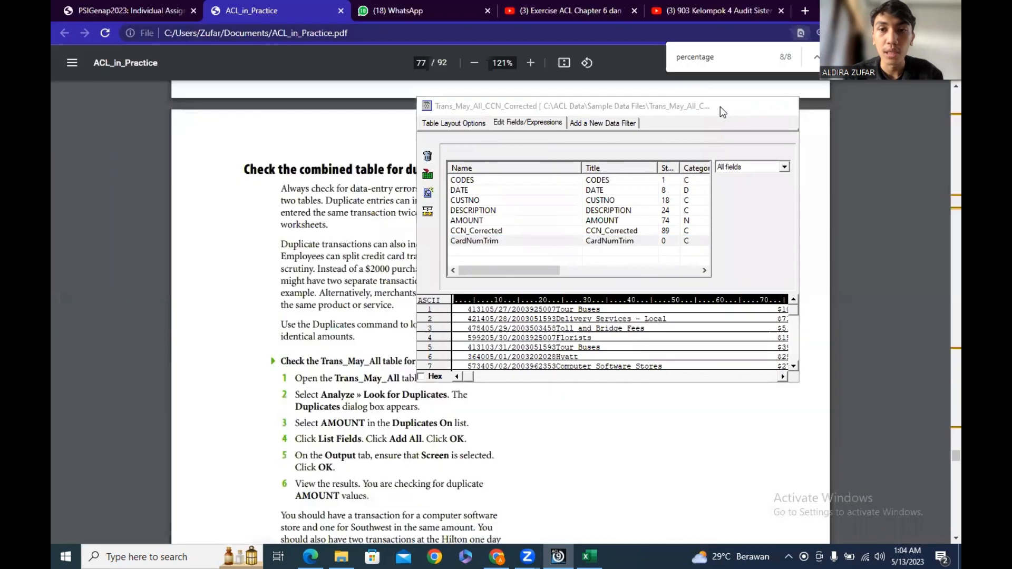
left_click(559, 556)
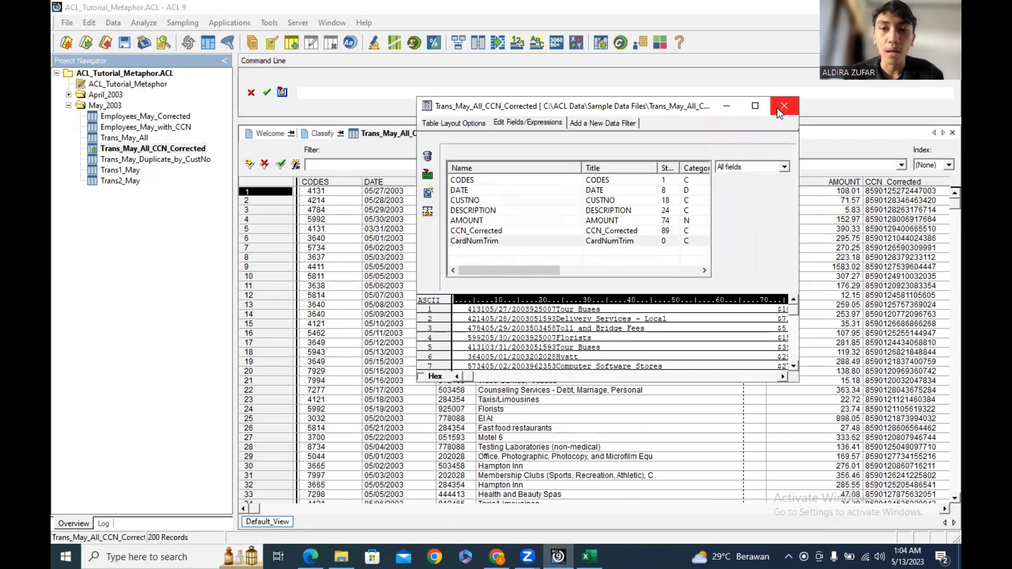
left_click(784, 106)
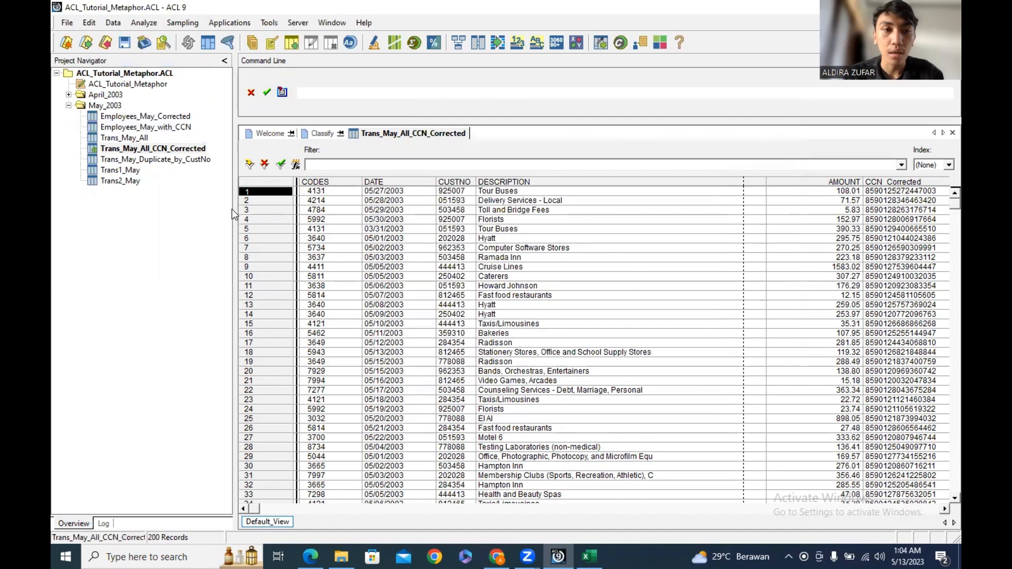
Step: Start relating tables from Trans_May_All_CCN_Corrected and add the Employees_May_Corrected table to the relations
left_click(175, 149)
left_click(175, 149)
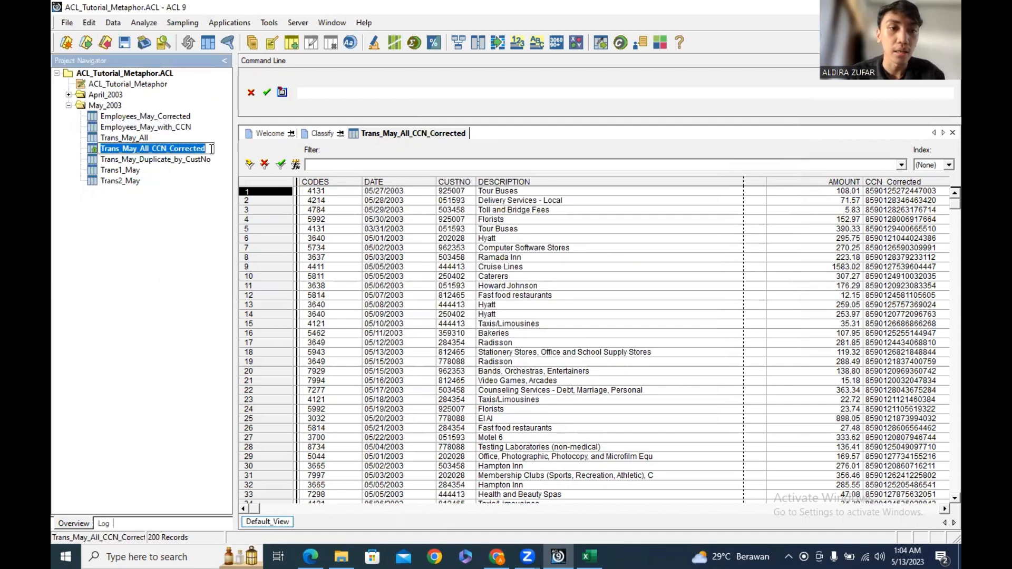
left_click(113, 22)
left_click(129, 99)
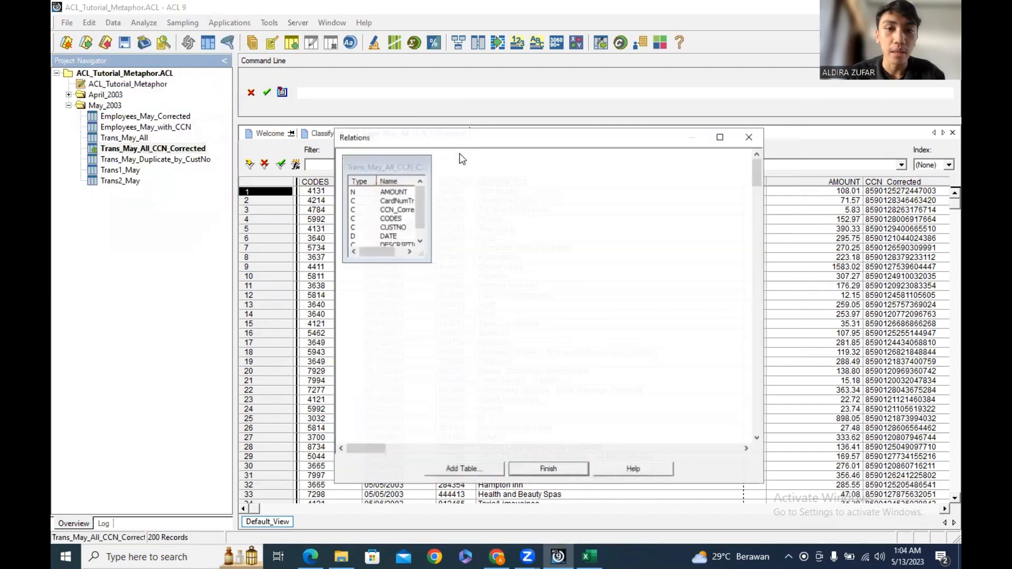
left_click(468, 469)
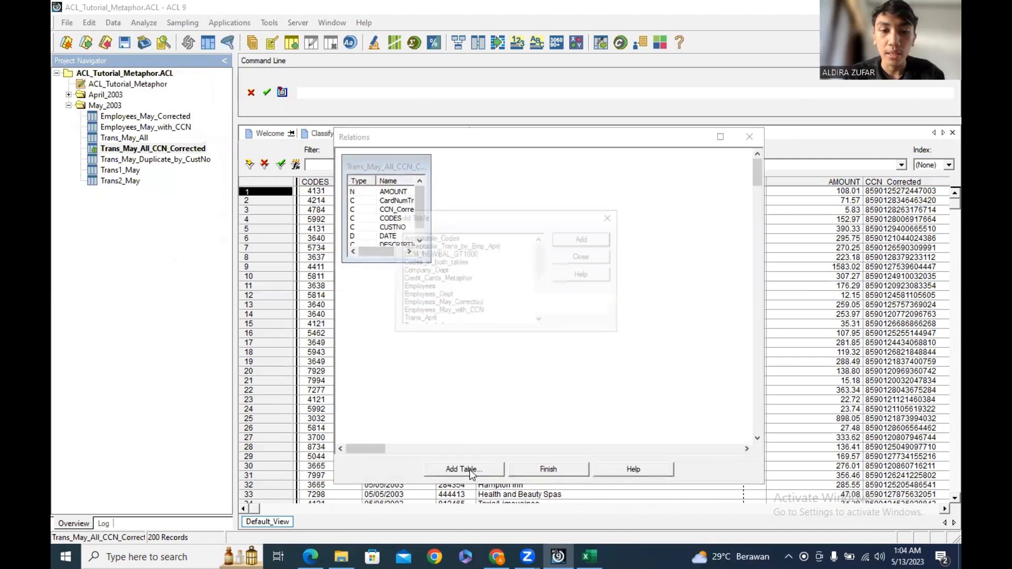
left_click(475, 303)
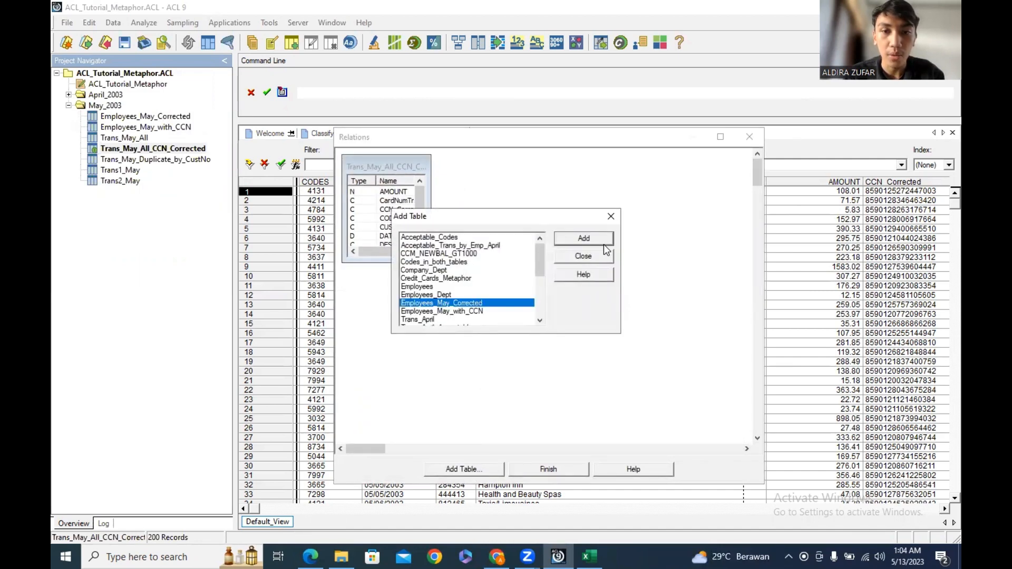
left_click(597, 240)
left_click(611, 216)
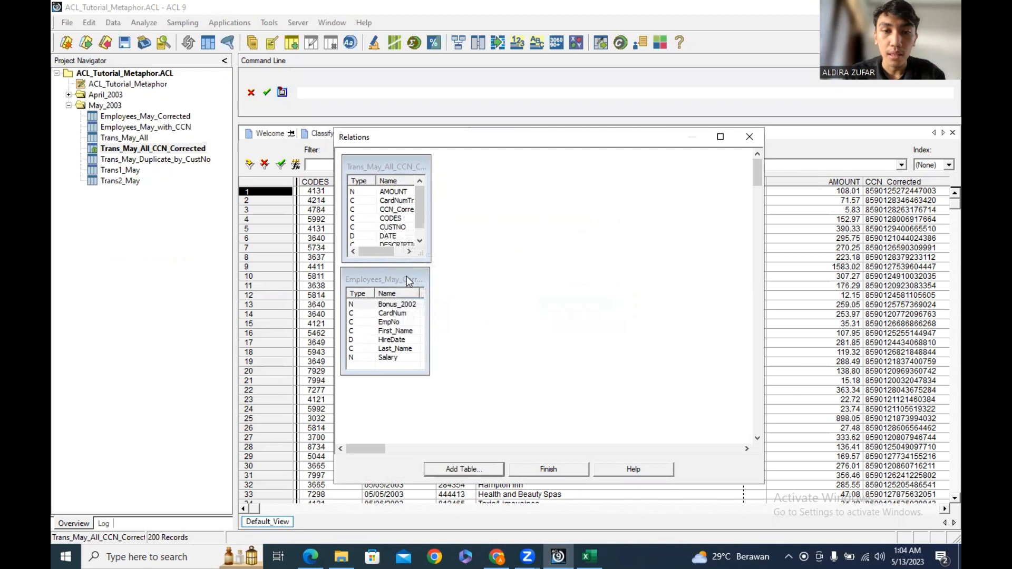
Step: Place the employees table beside the transactions table, relate CardNumTrim to CardNum in Employees_May_Corrected, and finish the relations
left_click_drag(407, 276, 576, 165)
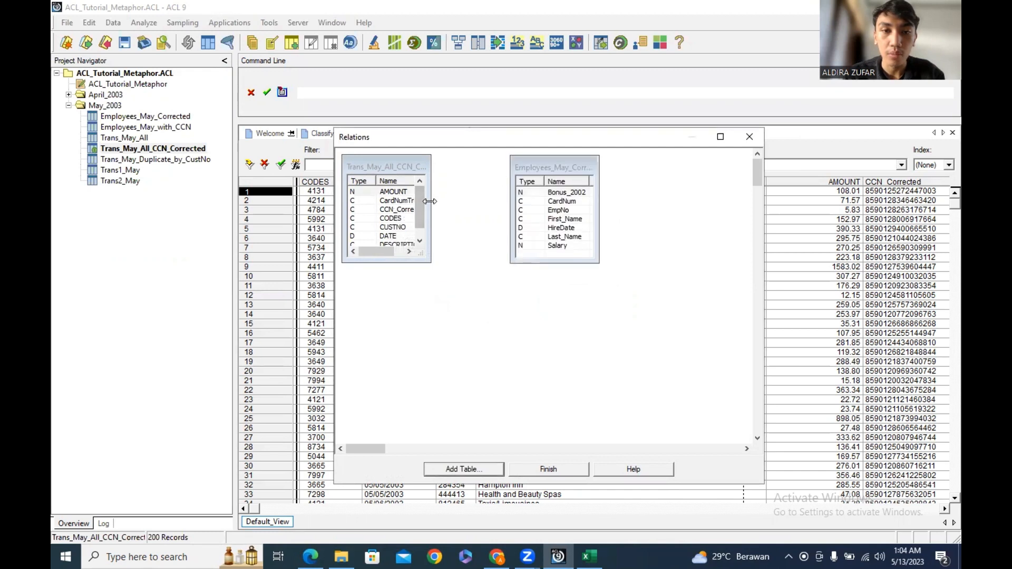
left_click_drag(430, 201, 527, 202)
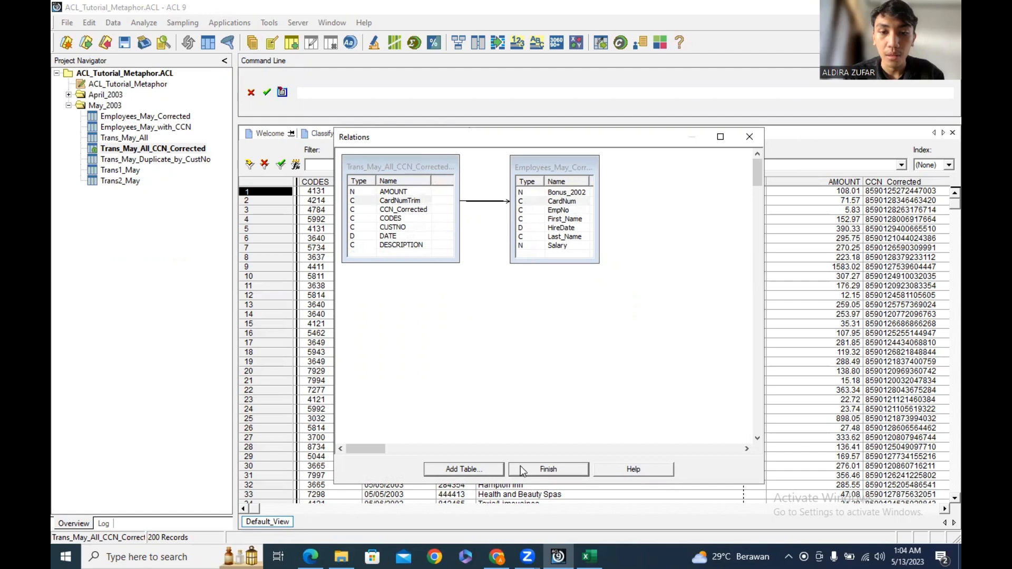
left_click(523, 469)
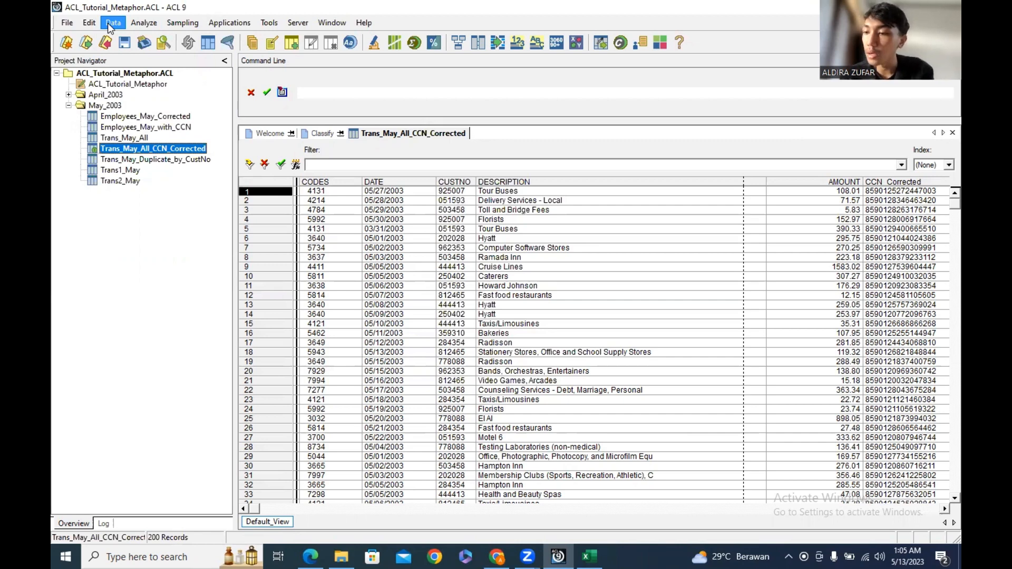
Step: Start exporting Trans_May_All_CCN_Corrected to another application and set the export format to XML
left_click(110, 25)
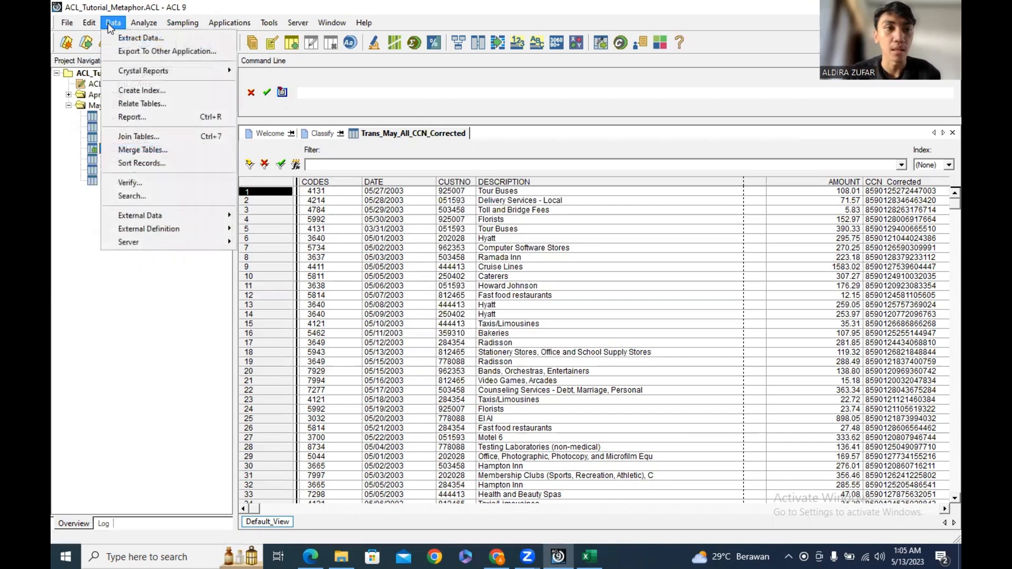
left_click(158, 52)
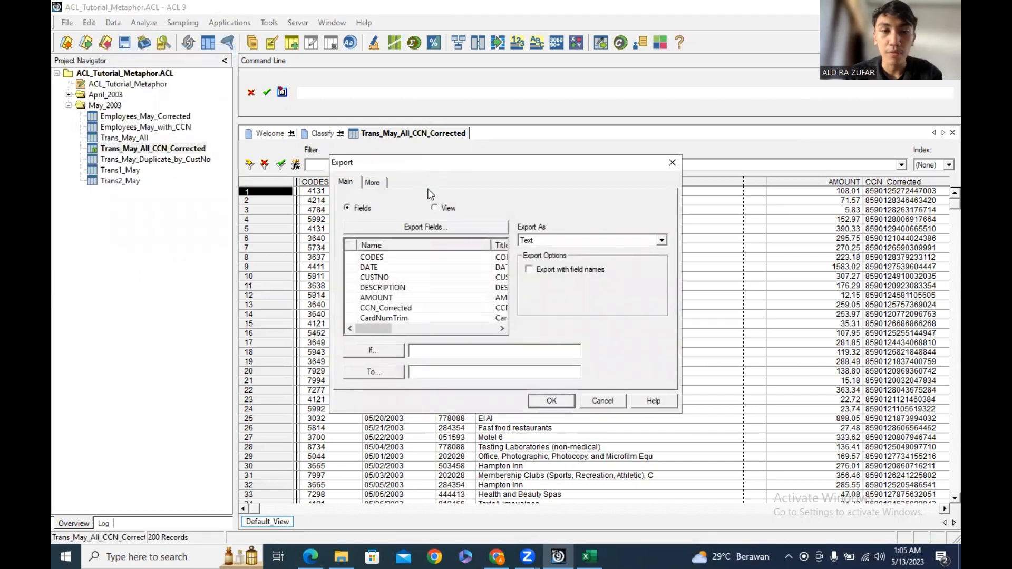
left_click(538, 237)
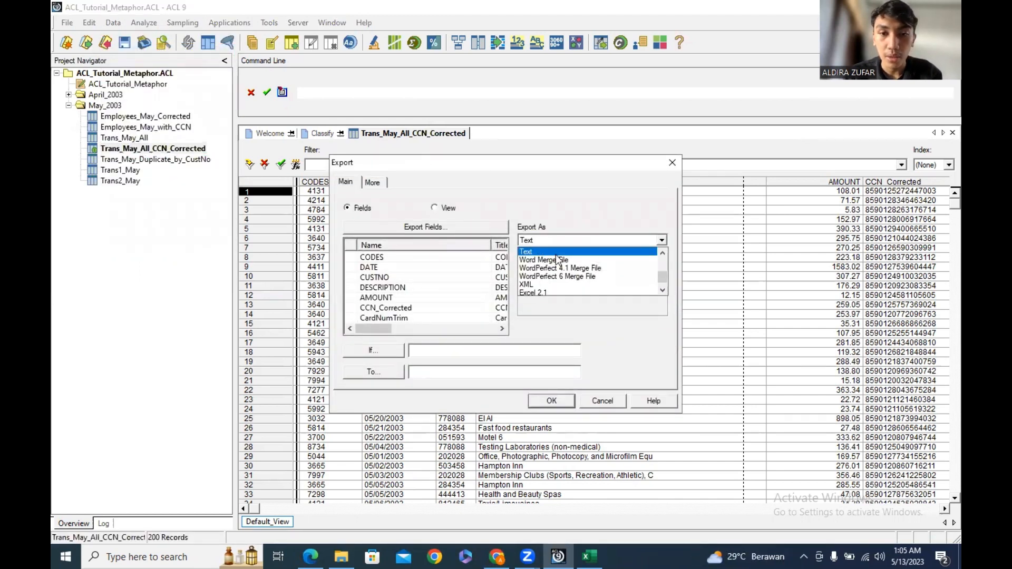
scroll(557, 260, "down", 1)
left_click(551, 261)
Step: Add the First_Name and Last_Name fields from the related Employees_May_Corrected table to the export fields
left_click(455, 226)
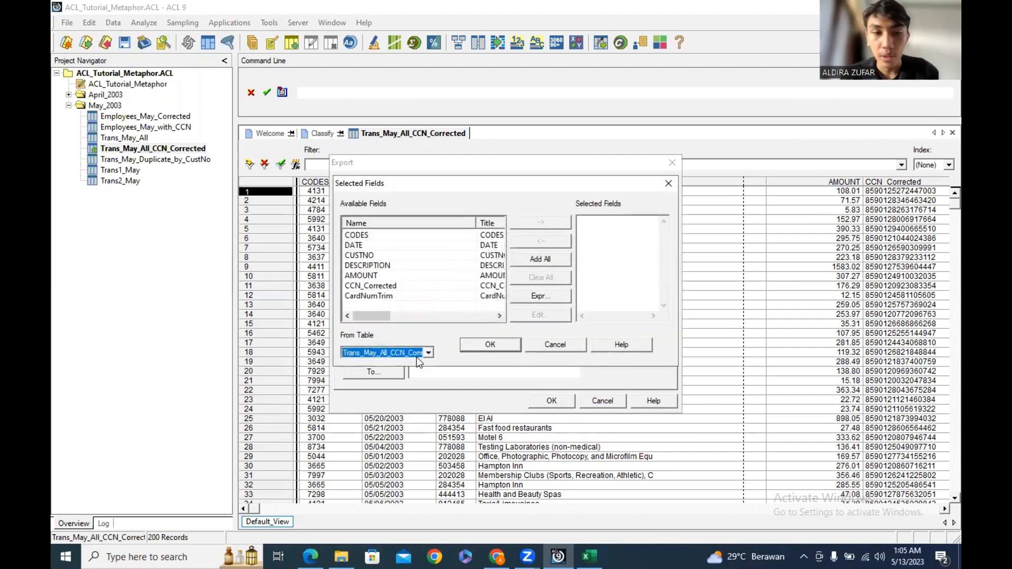
left_click(401, 353)
left_click(385, 364)
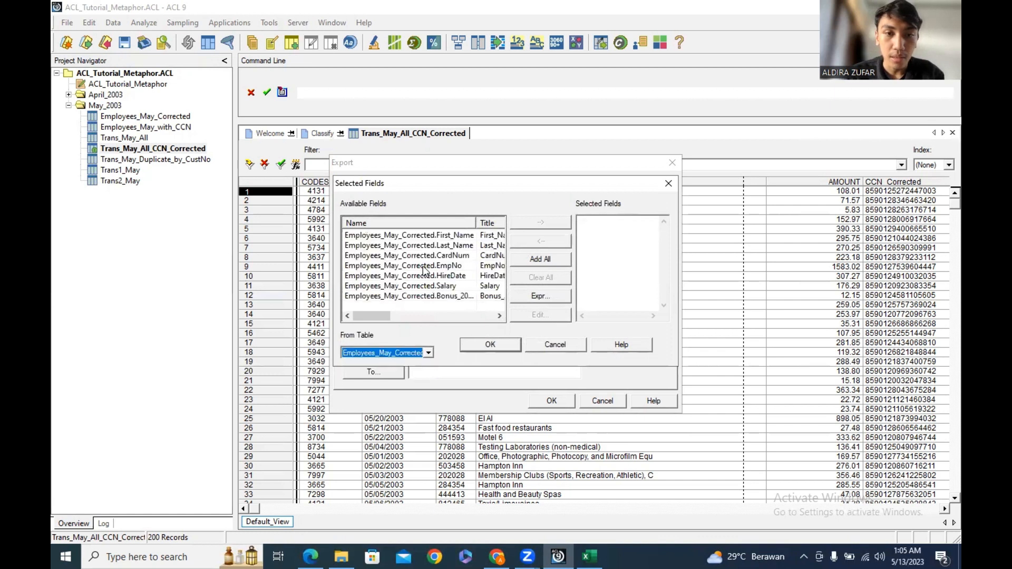
double_click(447, 237)
double_click(454, 246)
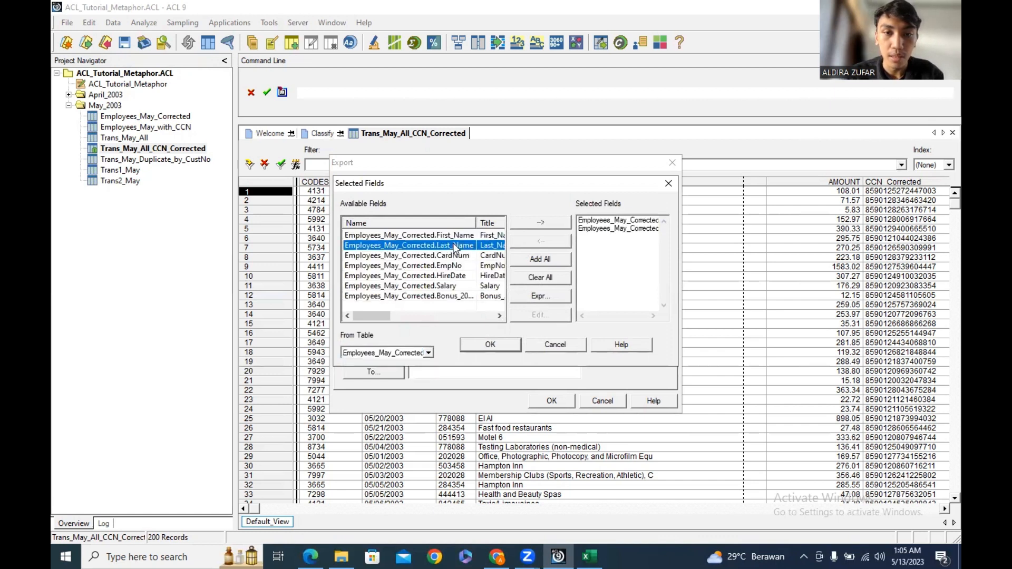
Step: Add CardNumTrim and AMOUNT from Trans_May_All_CCN_Corrected to the export fields and accept the field selection
left_click(414, 353)
left_click(404, 367)
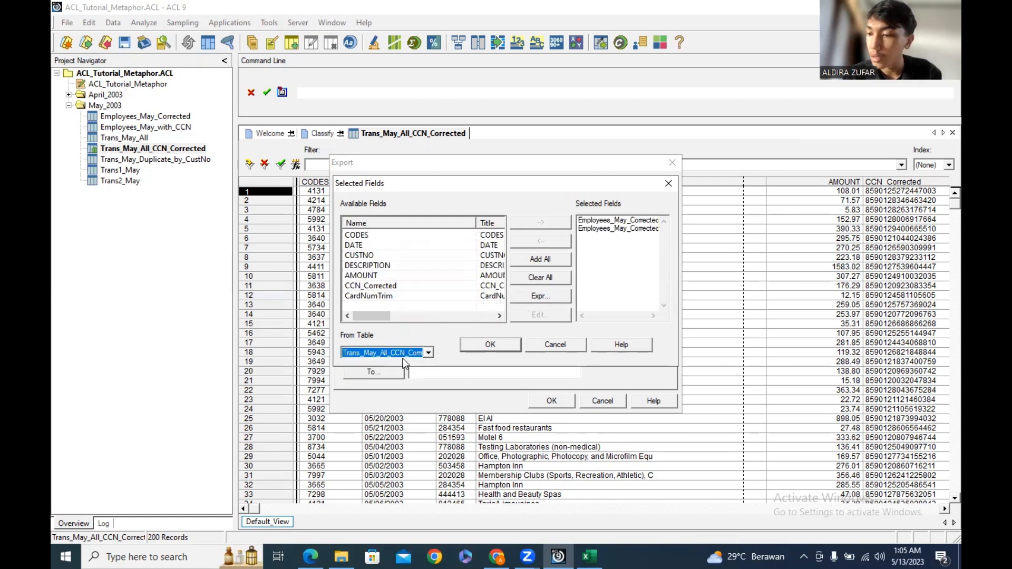
double_click(388, 296)
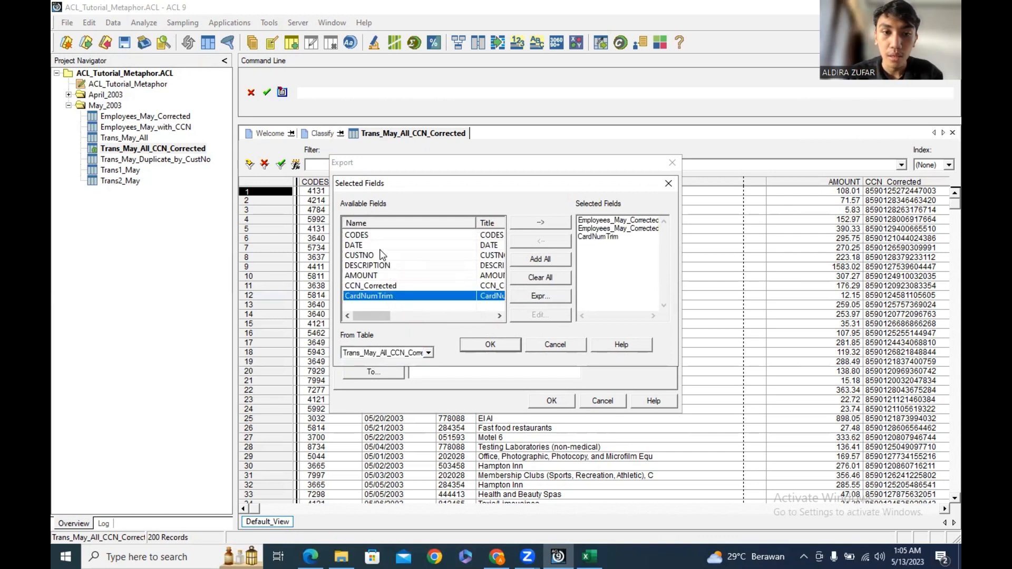
double_click(381, 274)
left_click(504, 346)
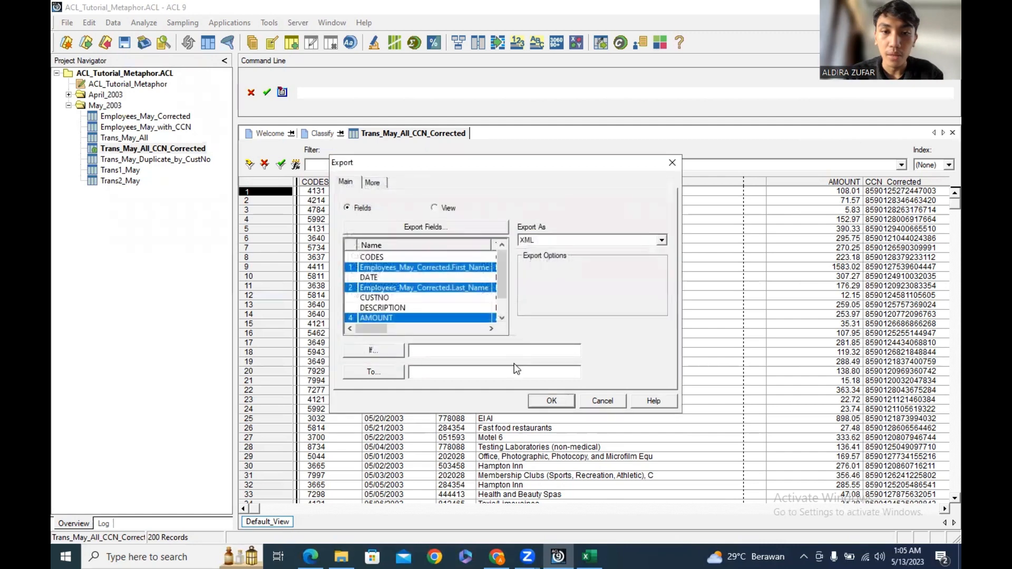
Step: Name the export output Trans_Required and run the export
left_click(373, 182)
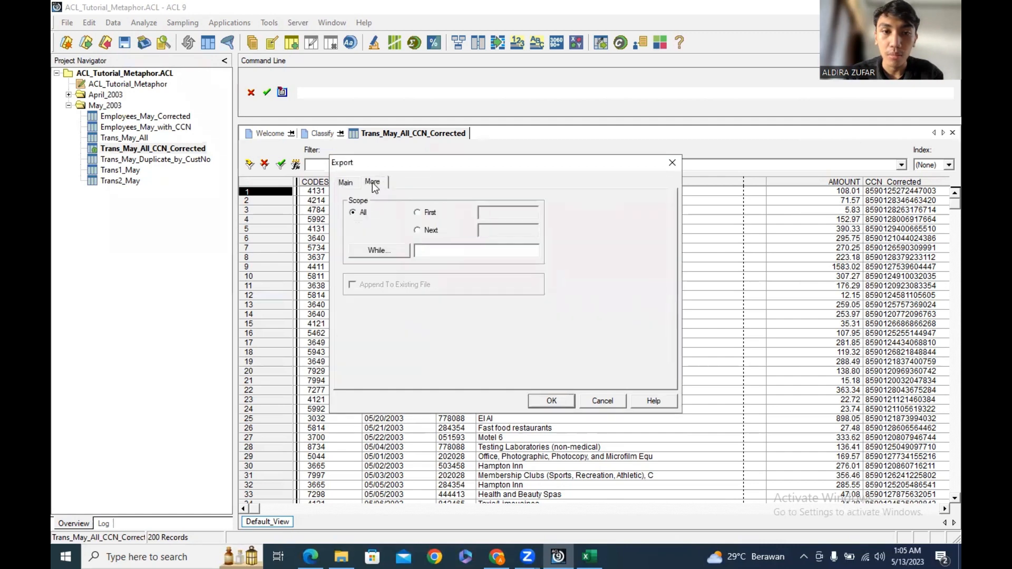
left_click(348, 182)
left_click(489, 370)
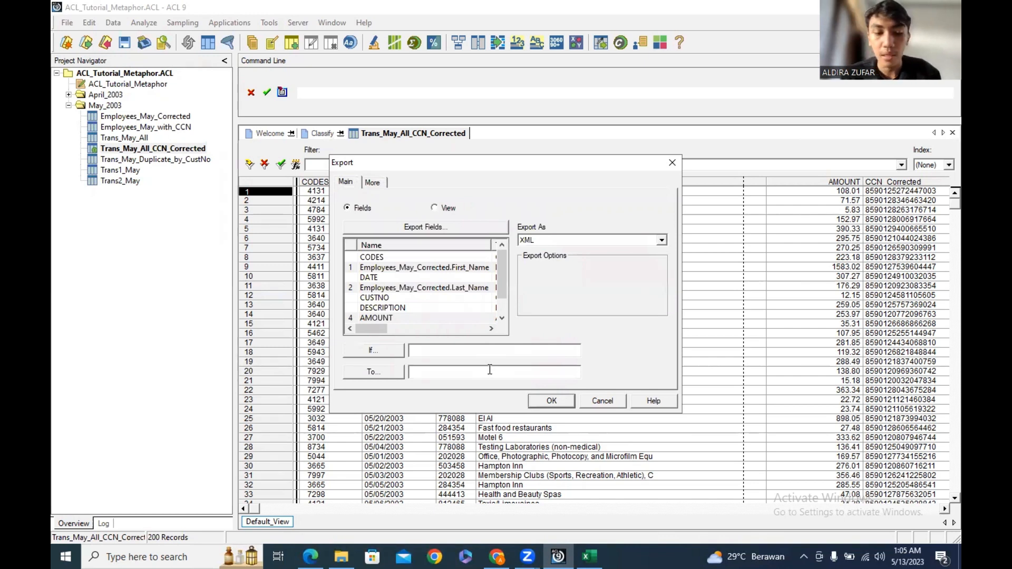
type("Trans_")
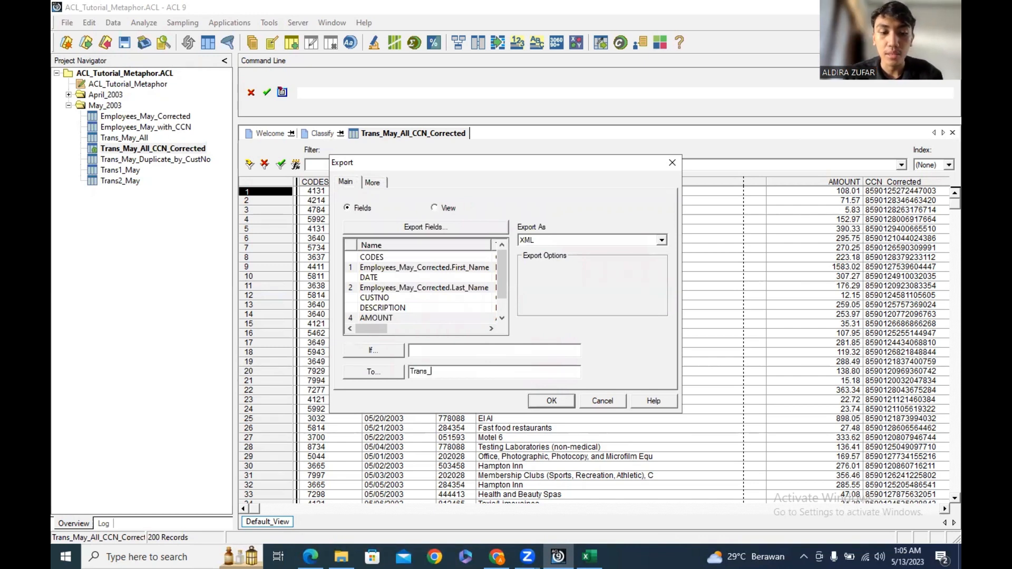
type("Required")
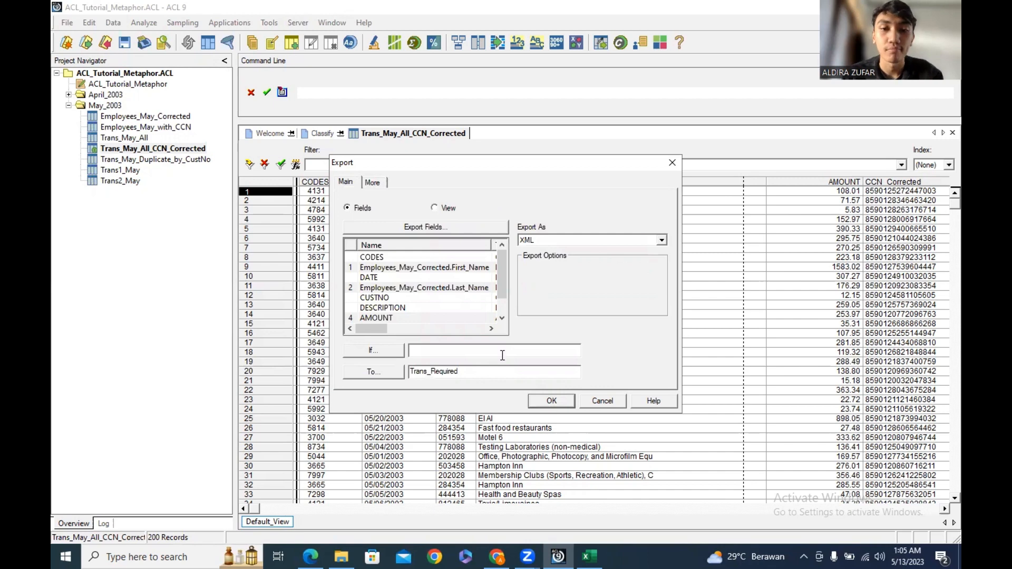
left_click(560, 400)
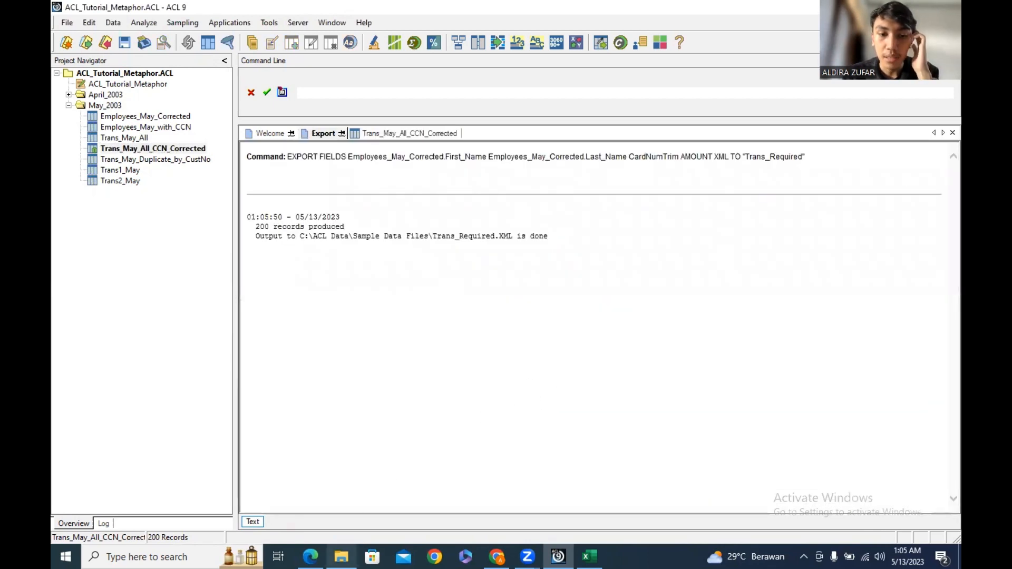
Step: Switch to File Explorer, open the exported Trans_Required XML file in Notepad, examine its records, and return to ACL
mouse_move(341, 557)
left_click(340, 493)
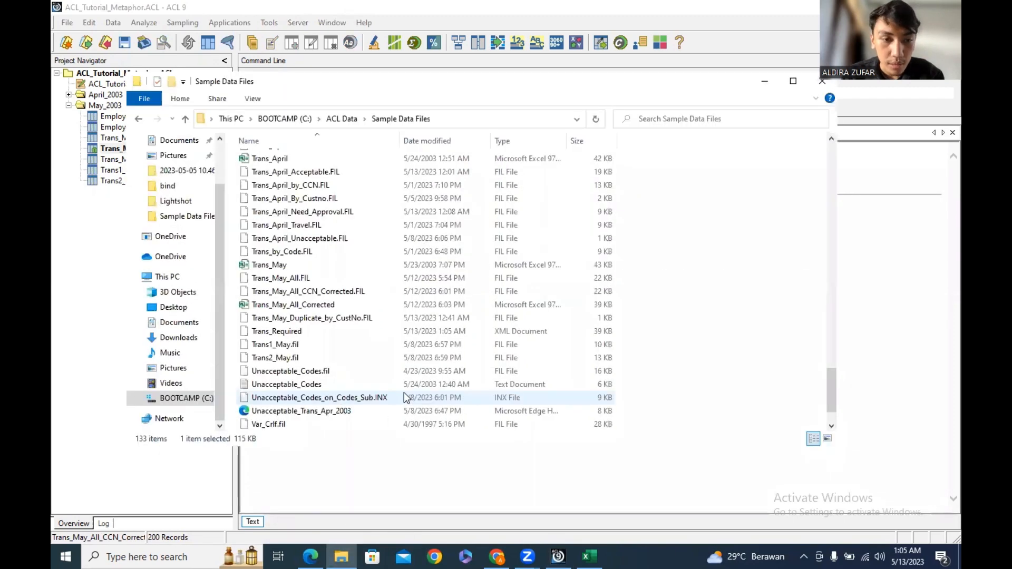
scroll(829, 372, "up", 3)
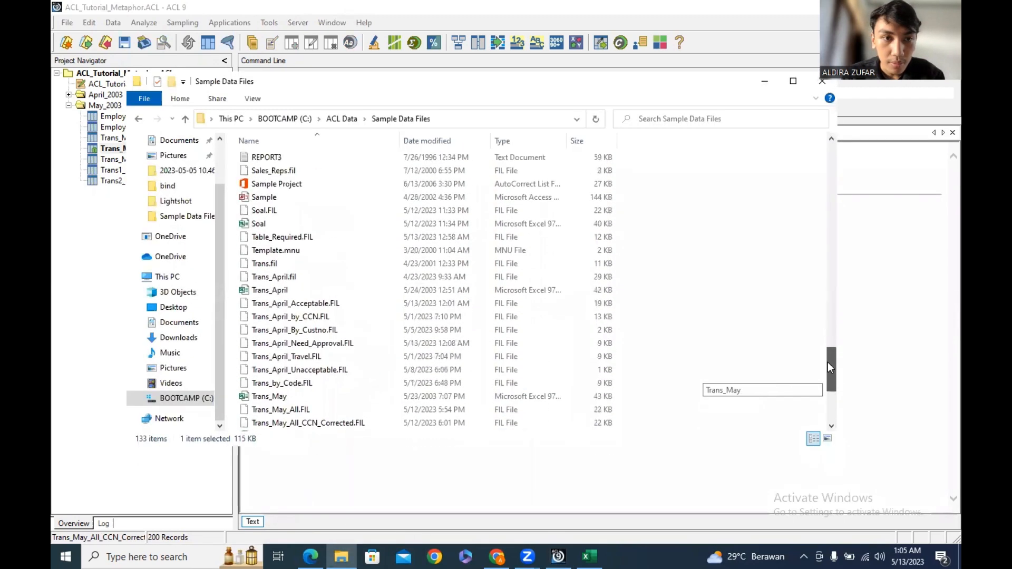
left_click_drag(828, 363, 831, 375)
double_click(399, 379)
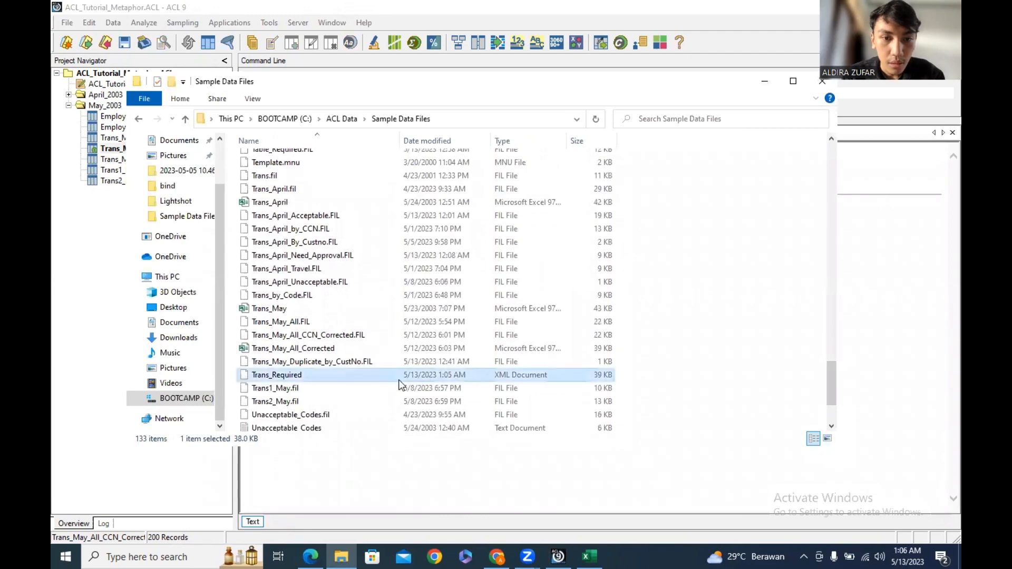
left_click(444, 303)
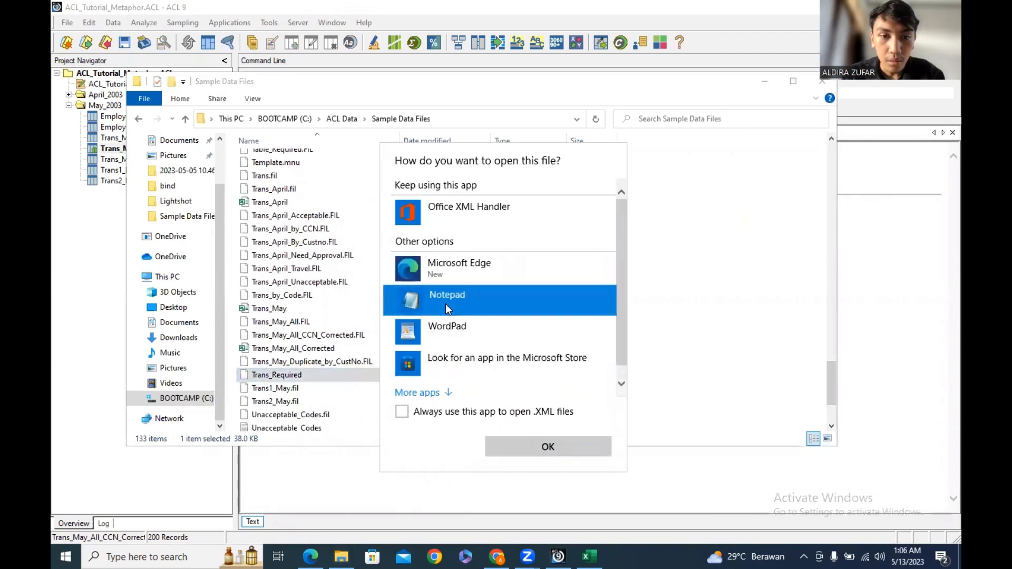
left_click(514, 445)
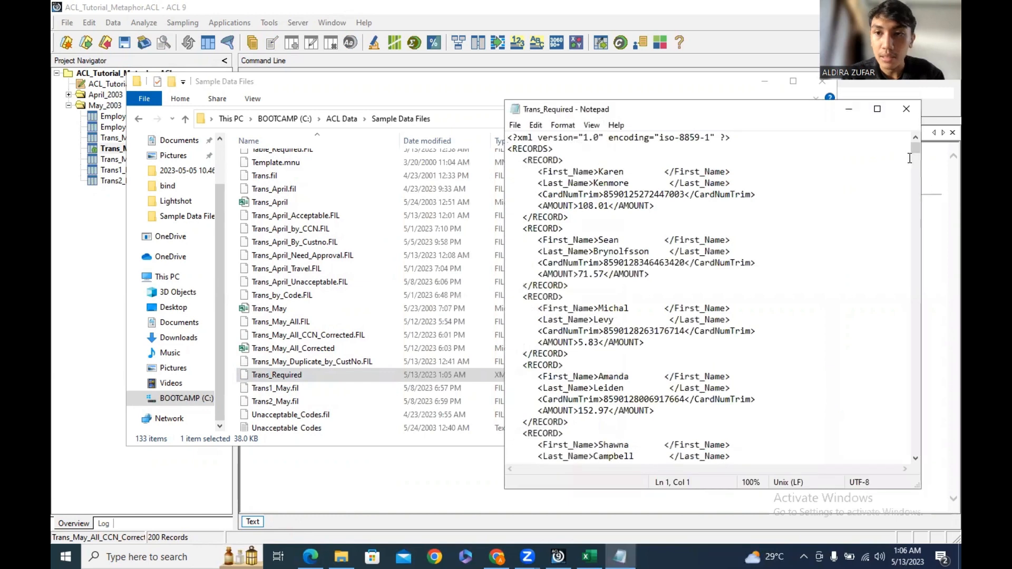
mouse_move(915, 148)
left_mouse_down()
mouse_move(917, 164)
mouse_move(920, 137)
left_mouse_up()
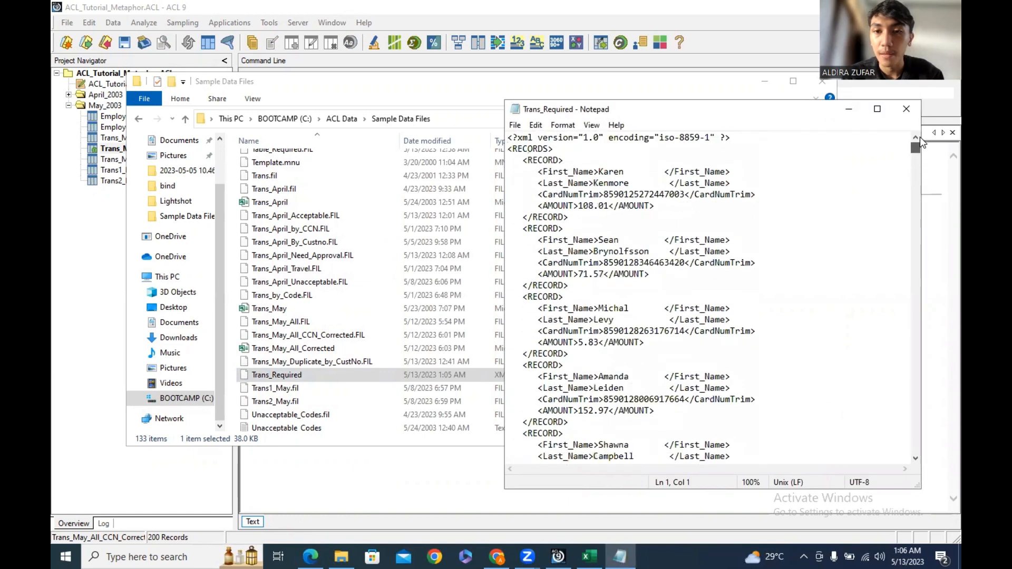
left_click(506, 19)
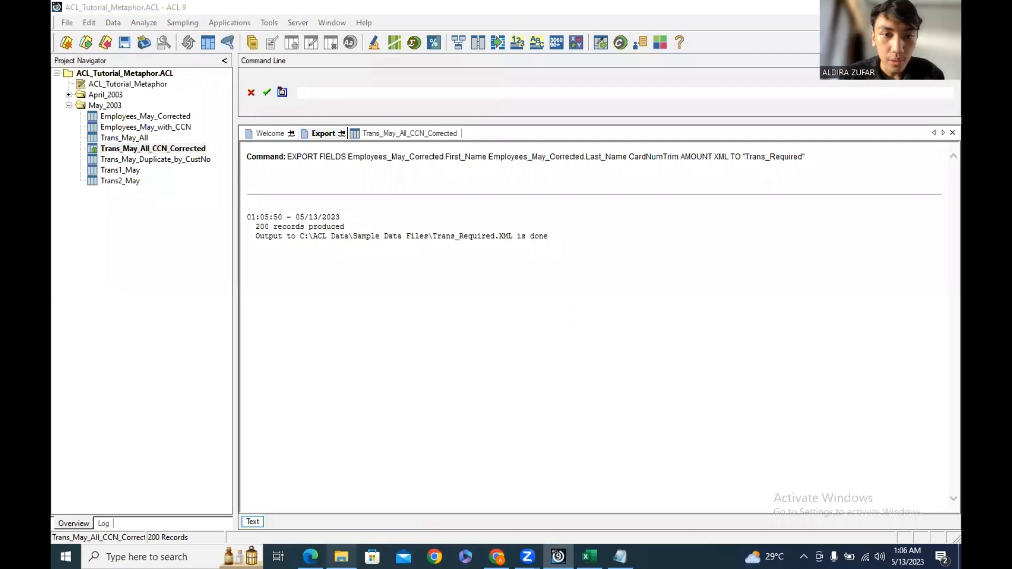
Step: Open the Trans_Required XML file from the Sample Data Files folder in Microsoft Edge
left_click(341, 557)
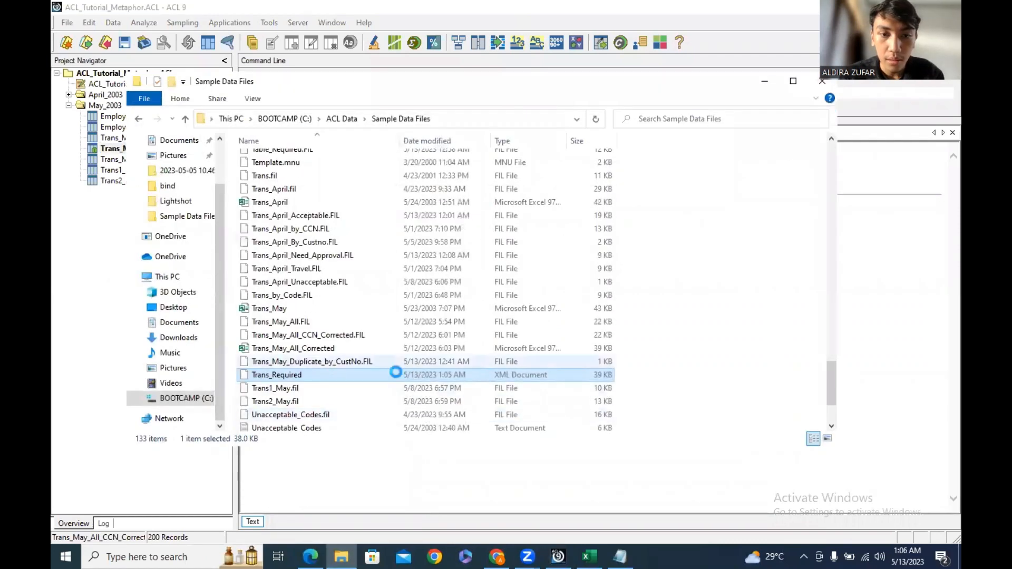
double_click(400, 374)
left_click(467, 275)
left_click(512, 445)
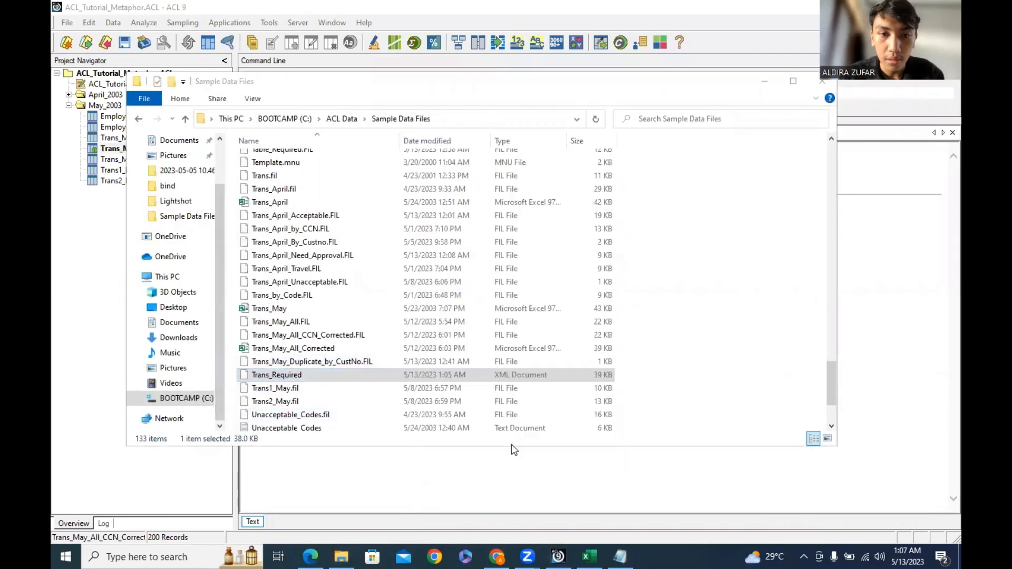